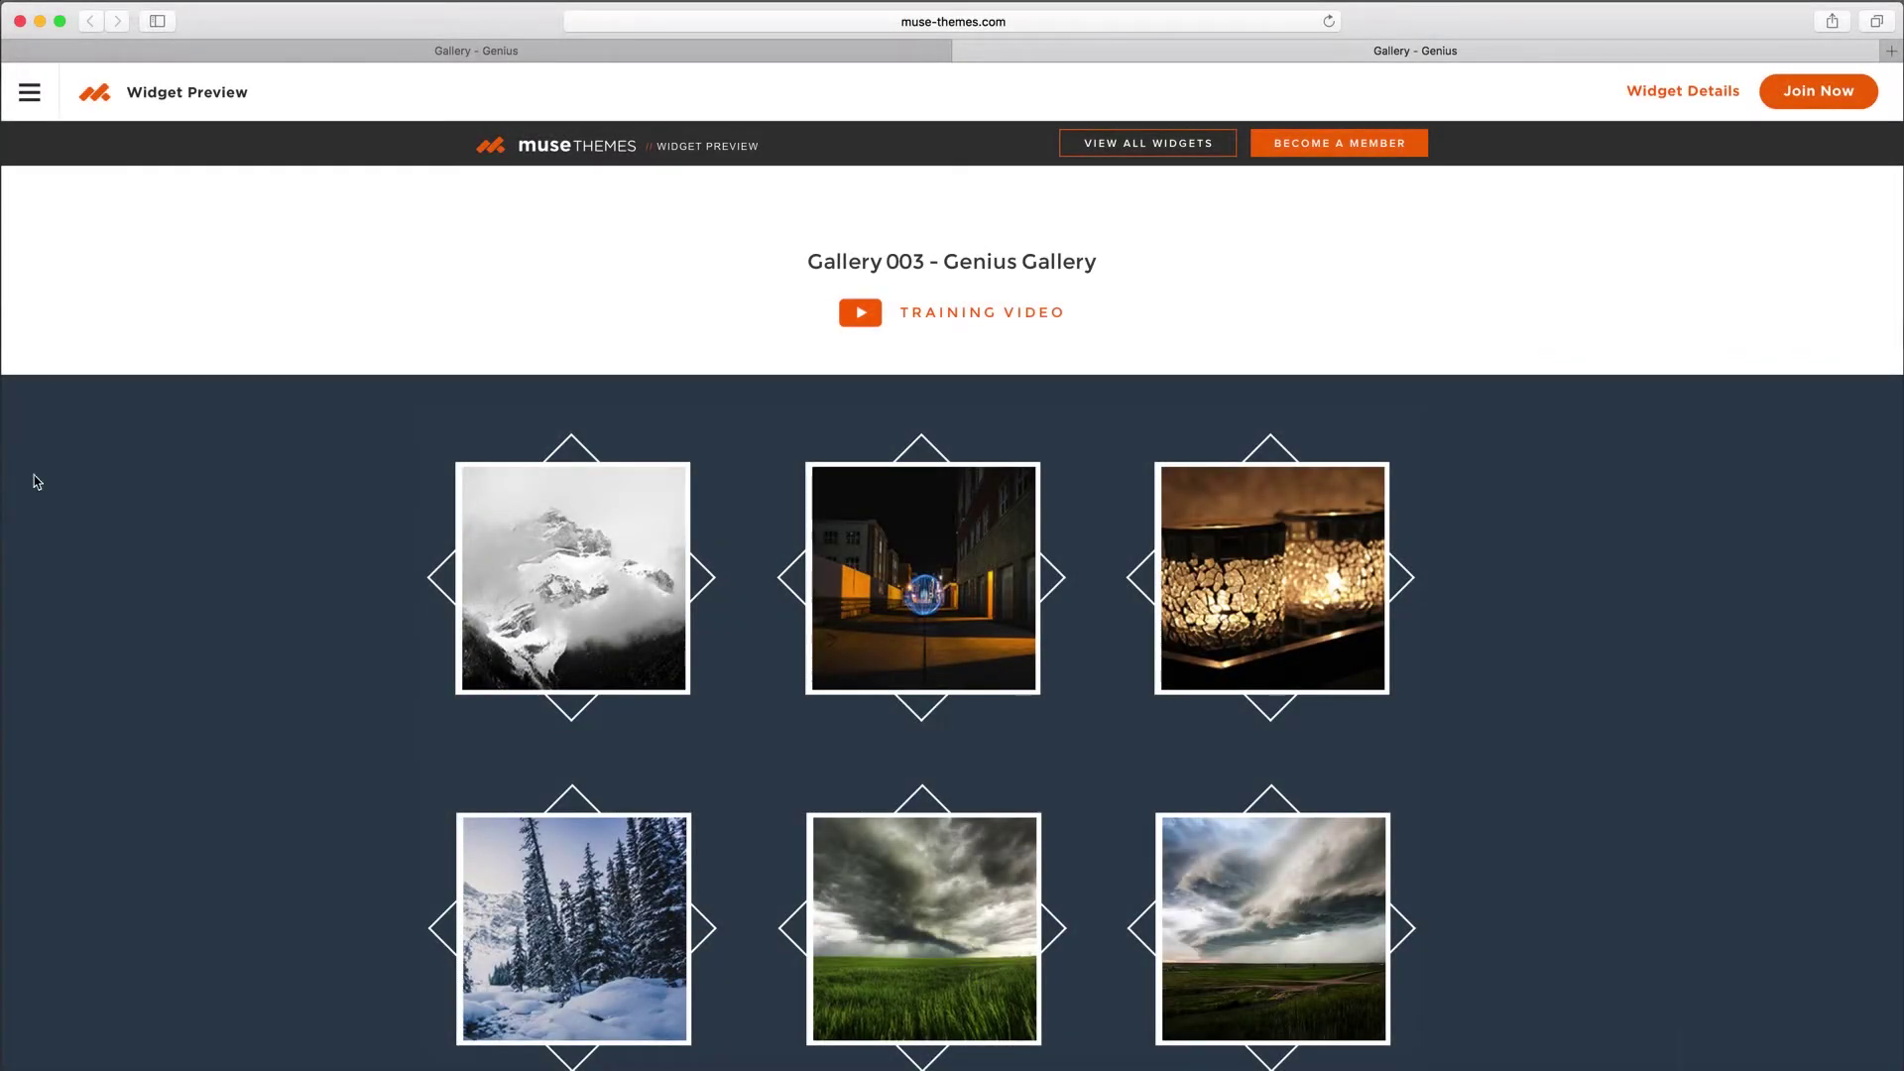
Step: Look over the reference gallery site, opening the first project's details and returning
scroll(334, 481, "down", 2)
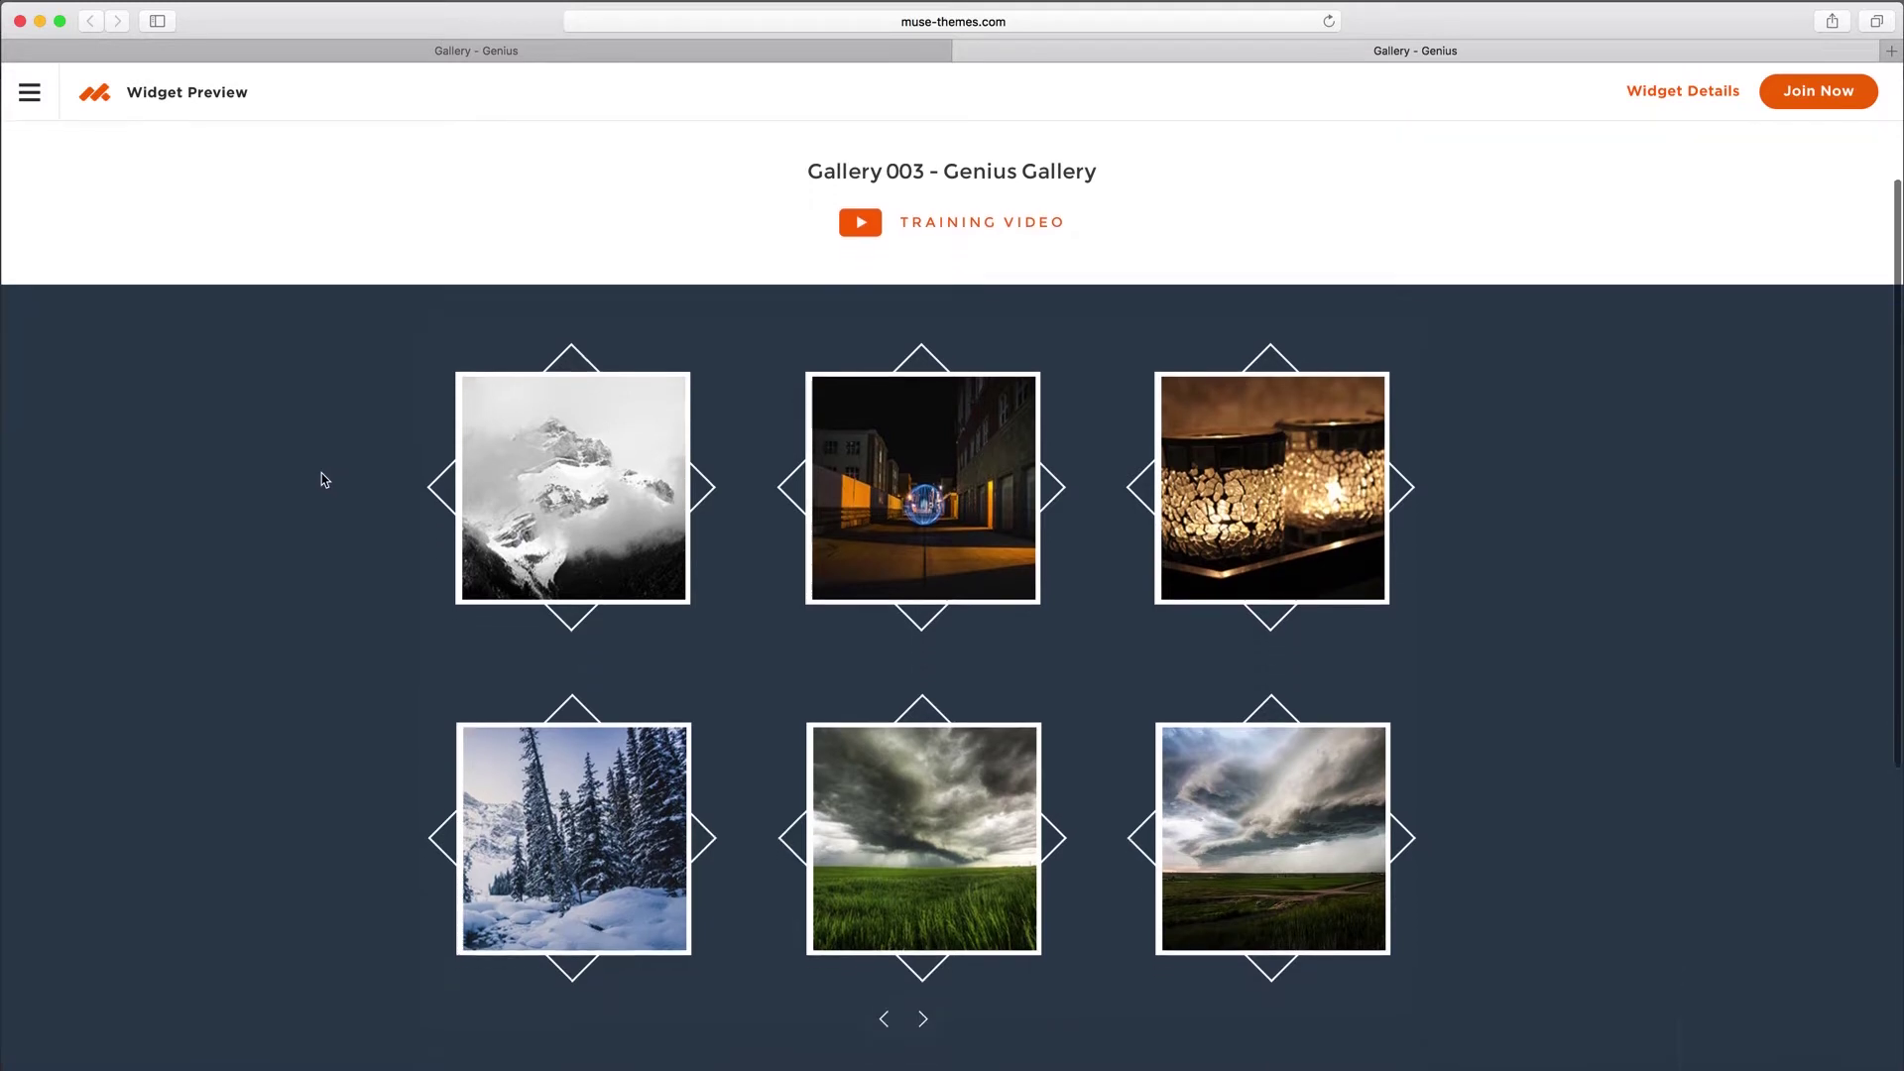
scroll(324, 474, "down", 2)
scroll(331, 480, "up", 1)
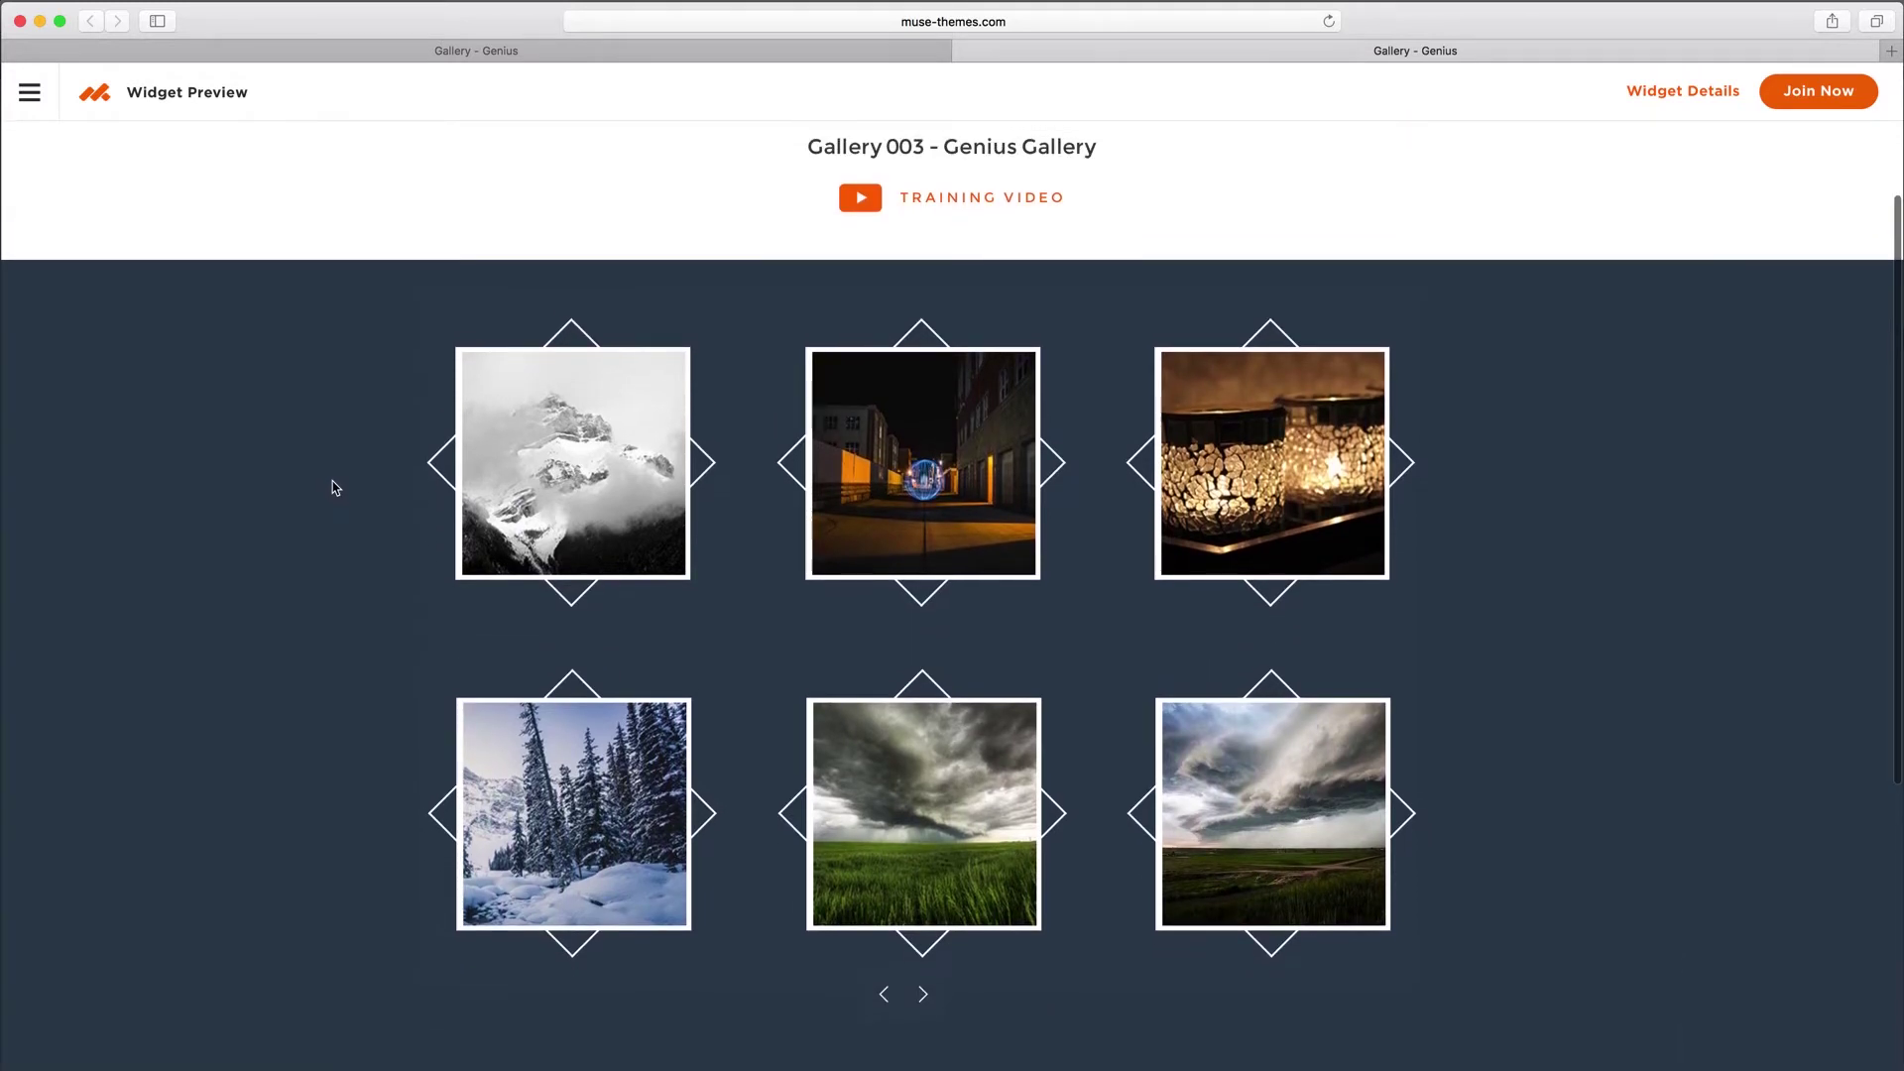
scroll(331, 480, "up", 1)
mouse_move(476, 489)
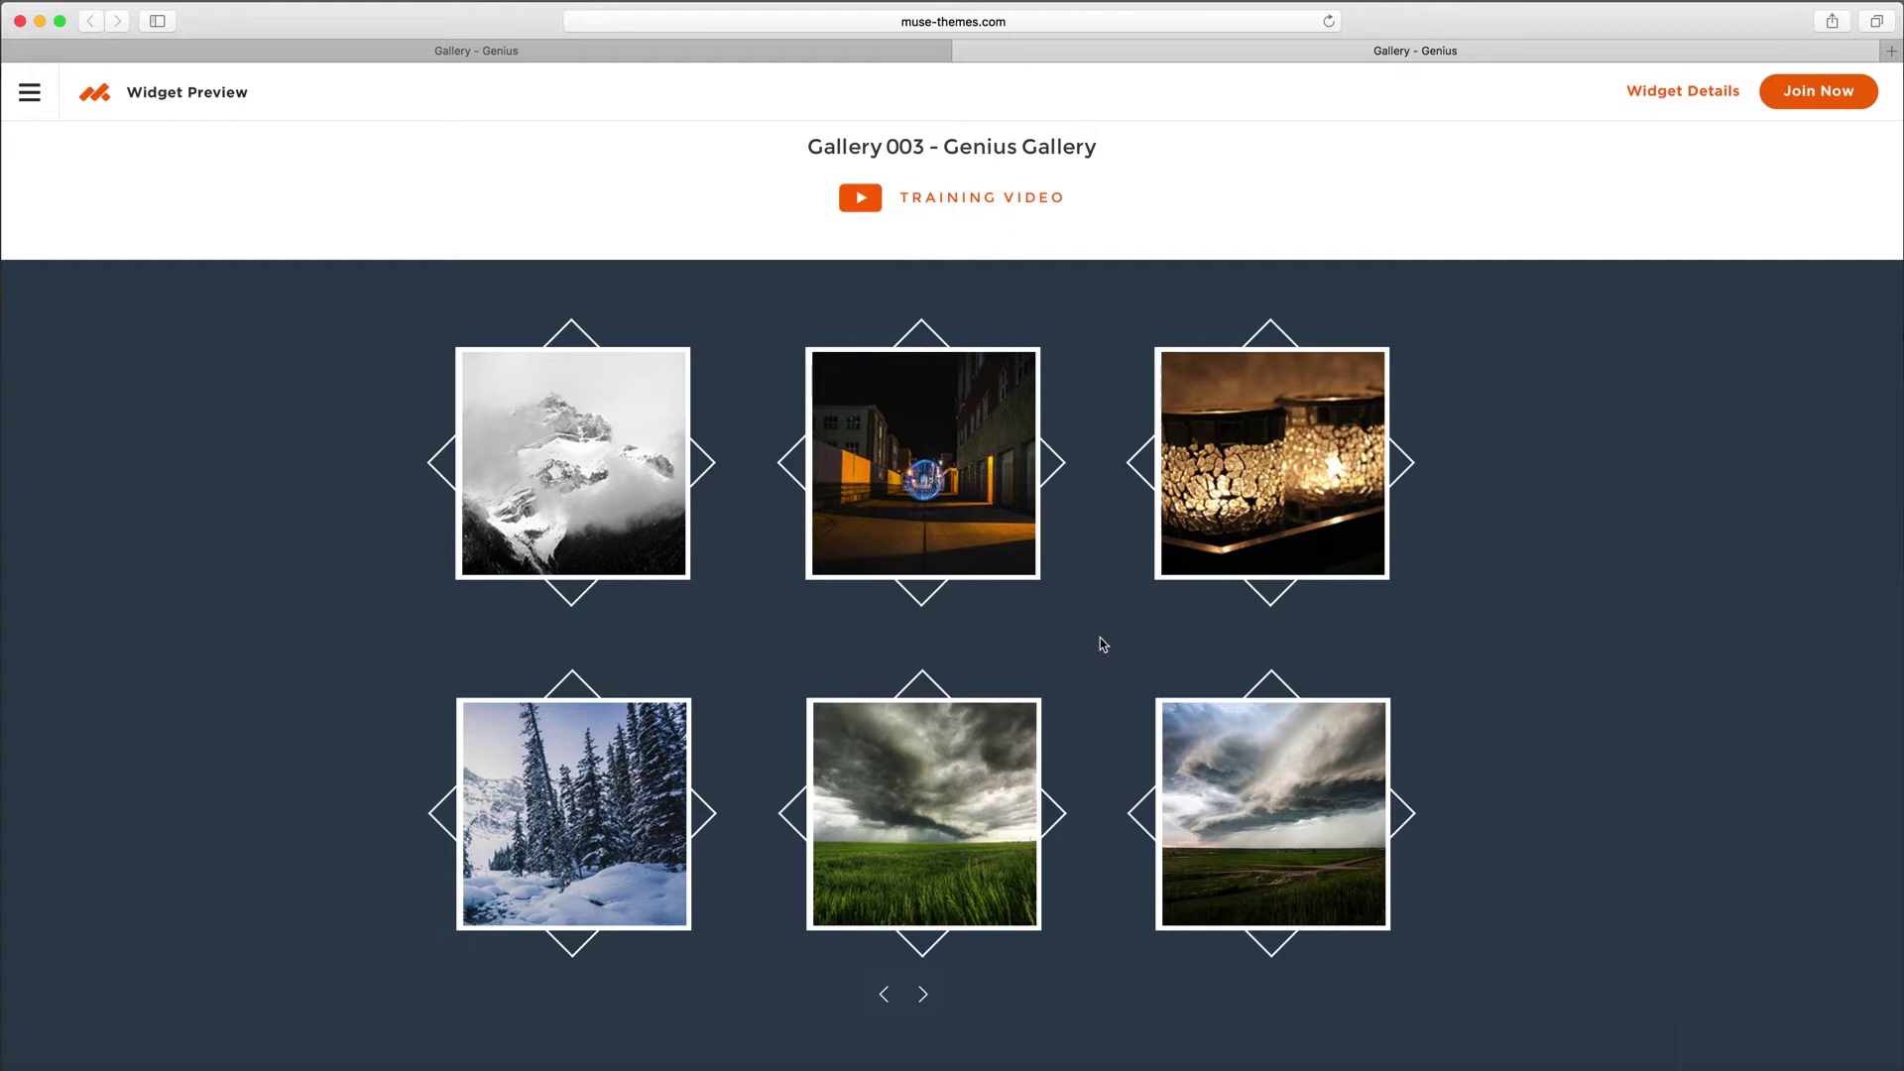
mouse_move(638, 527)
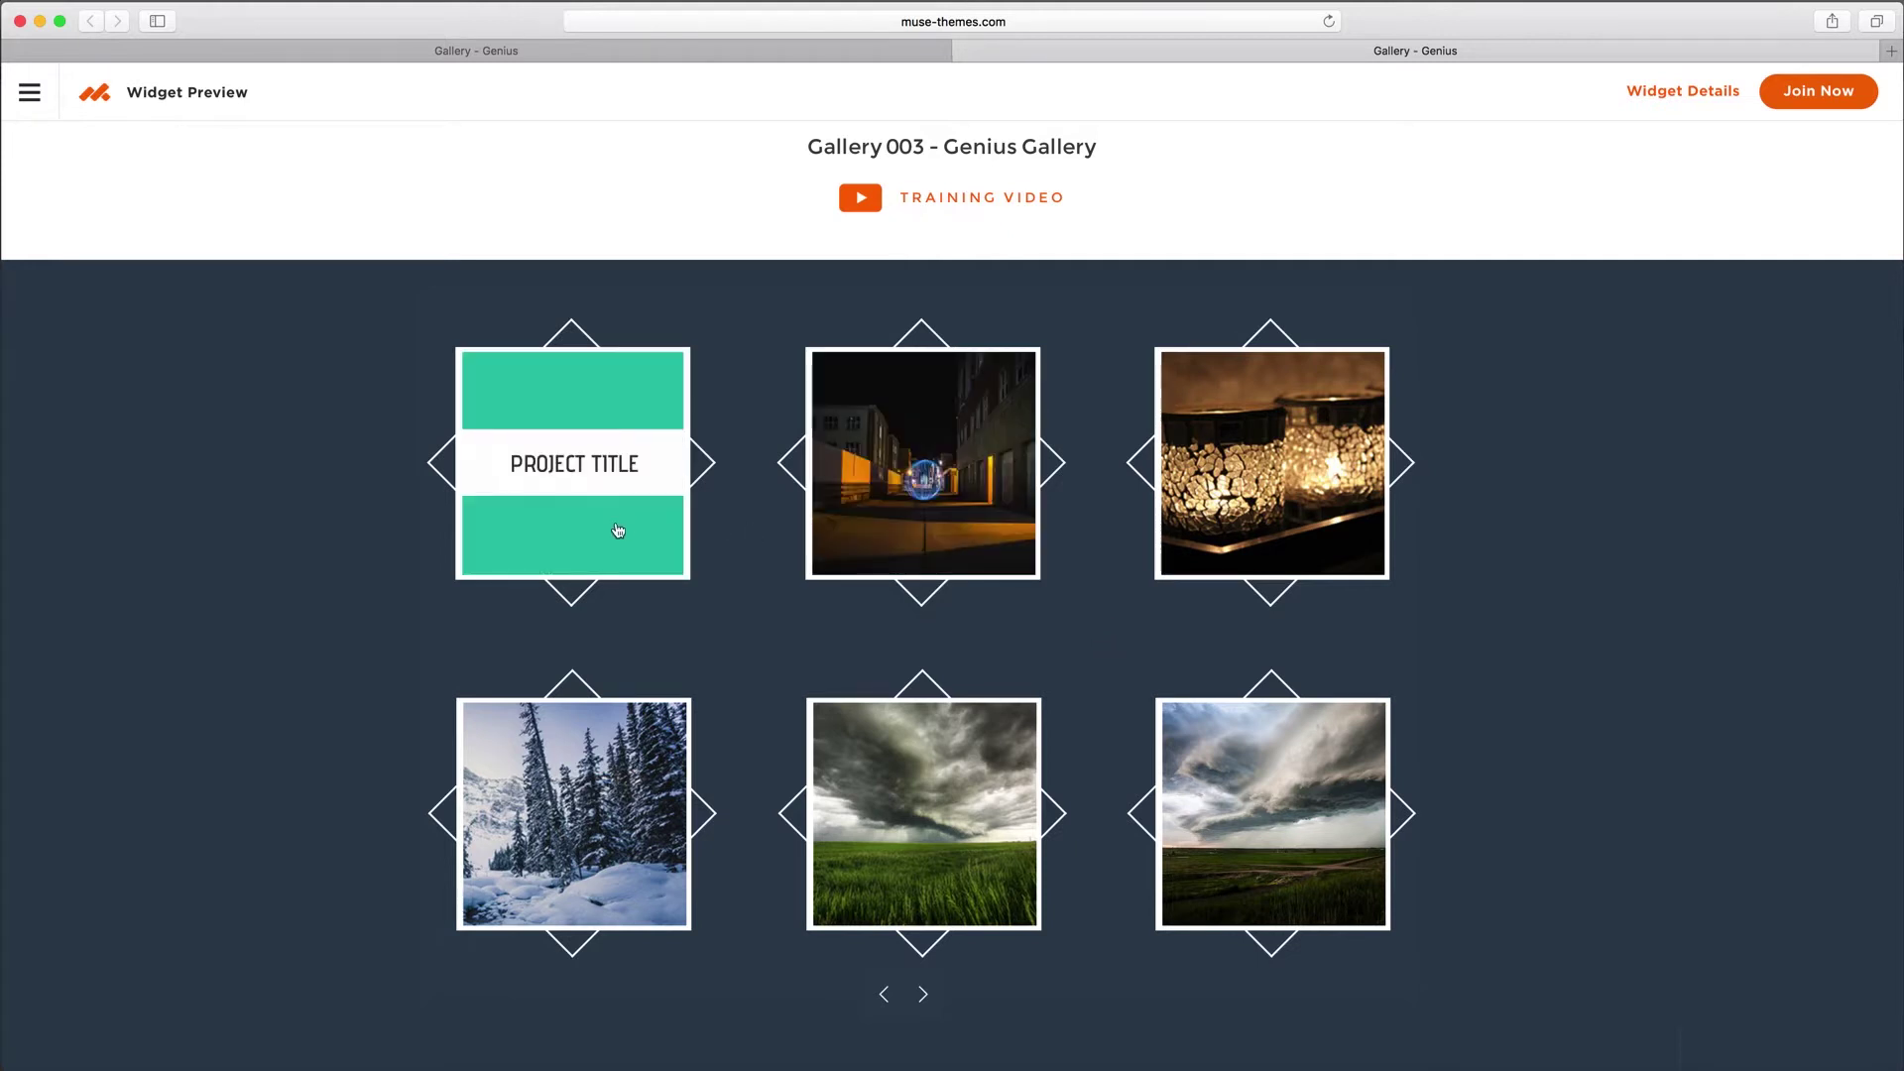
scroll(593, 544, "down", 1)
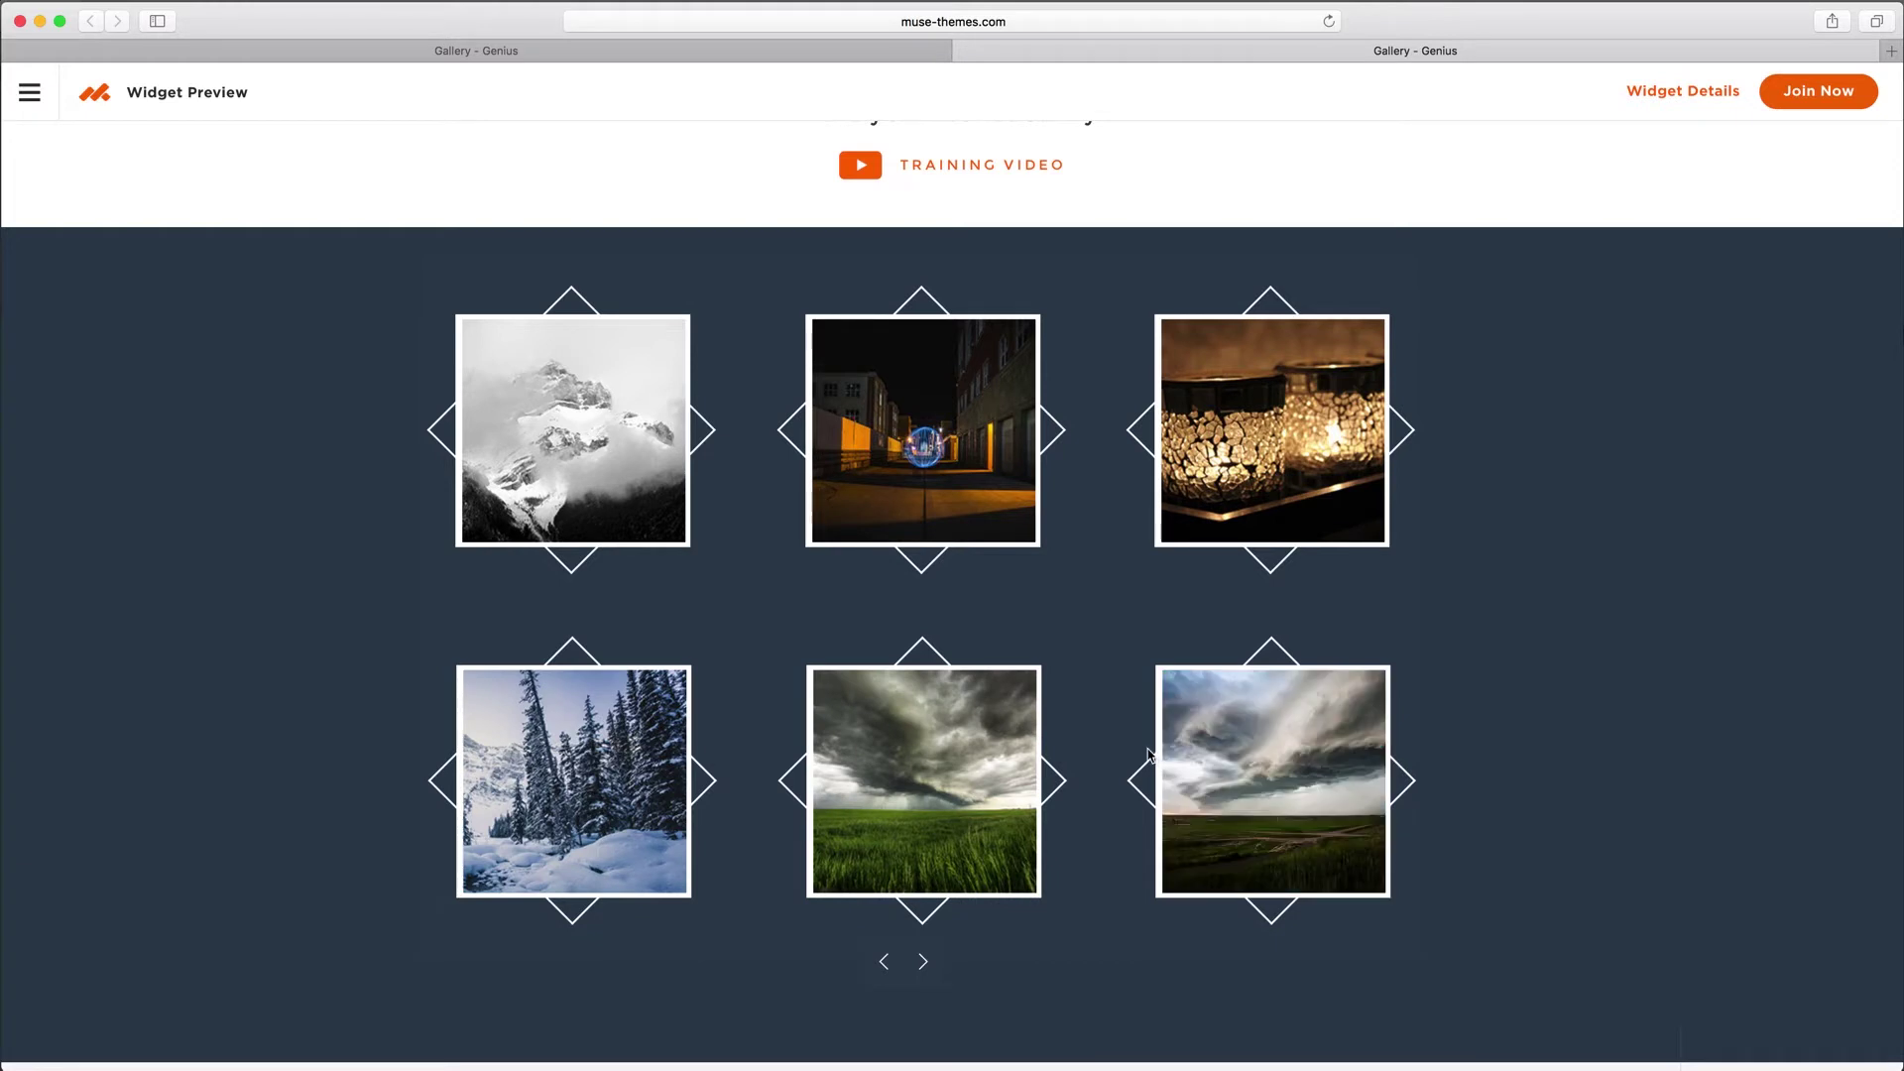
mouse_move(653, 579)
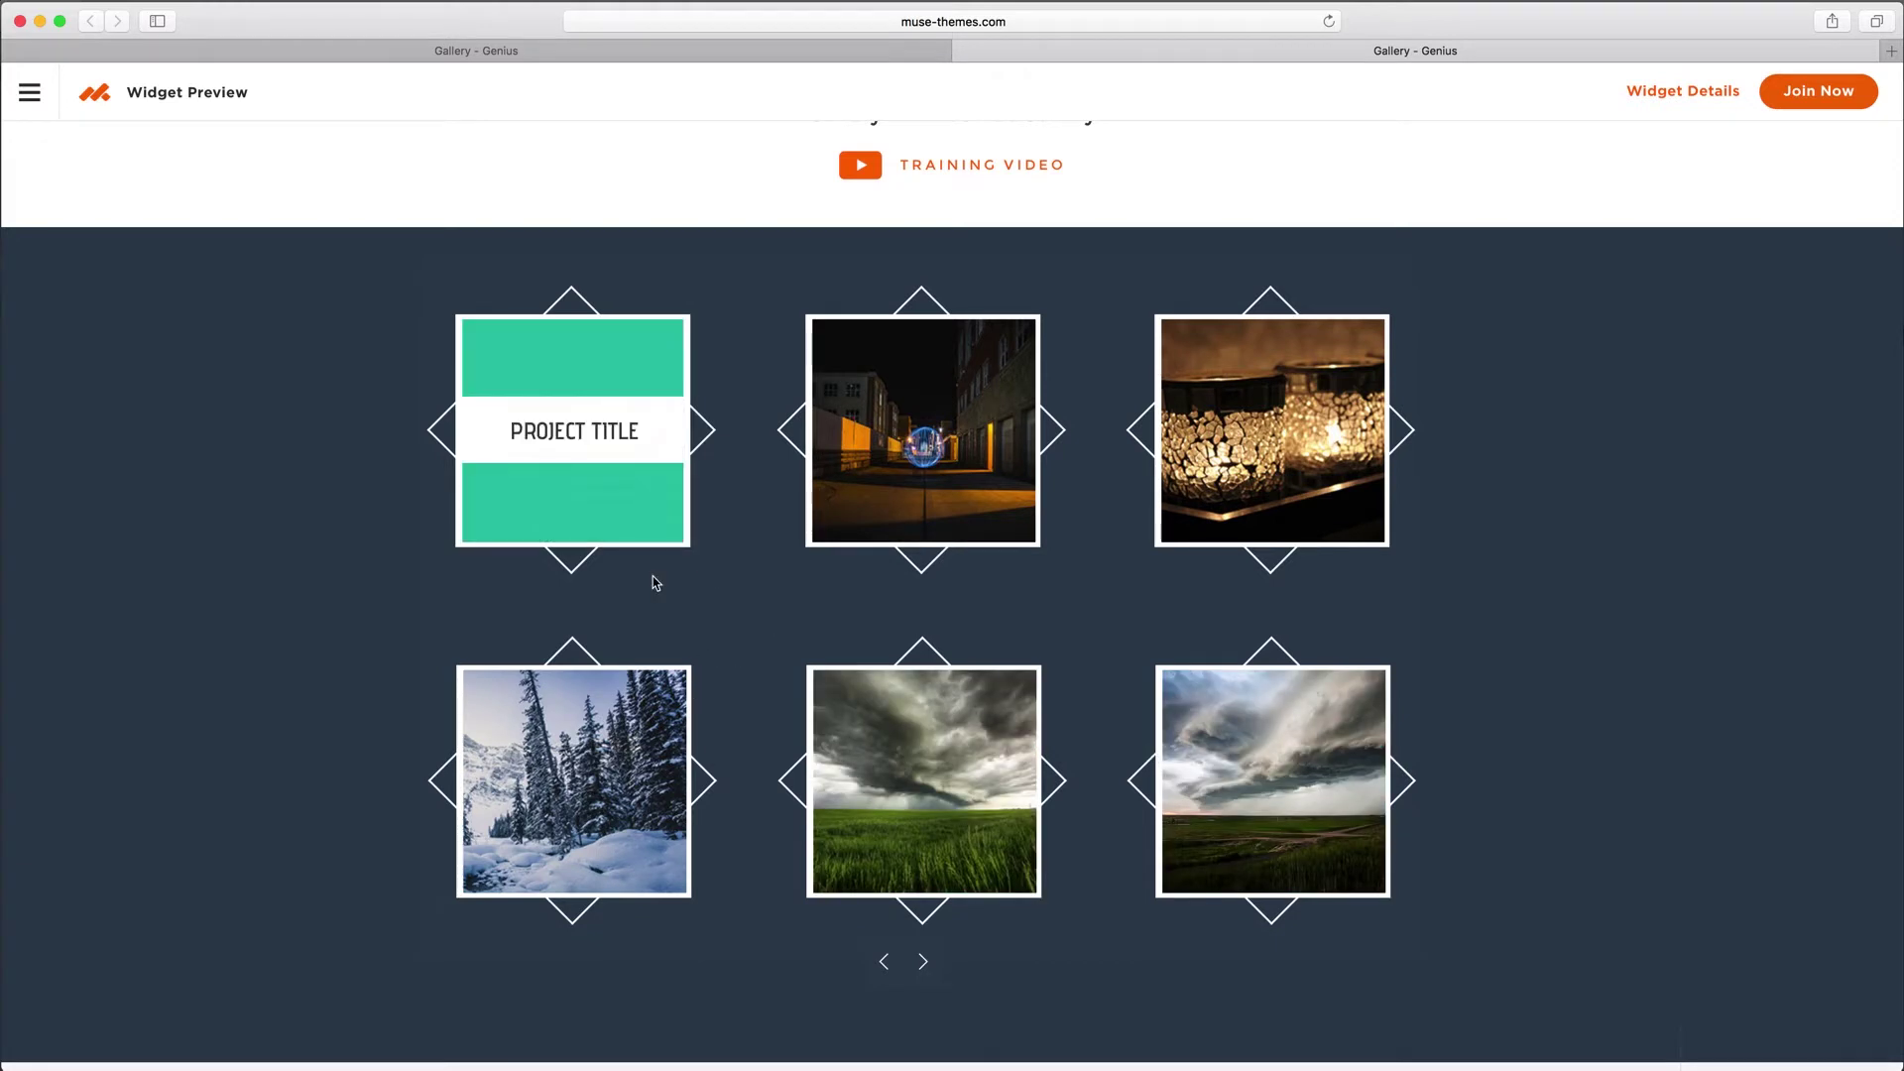
left_click(634, 510)
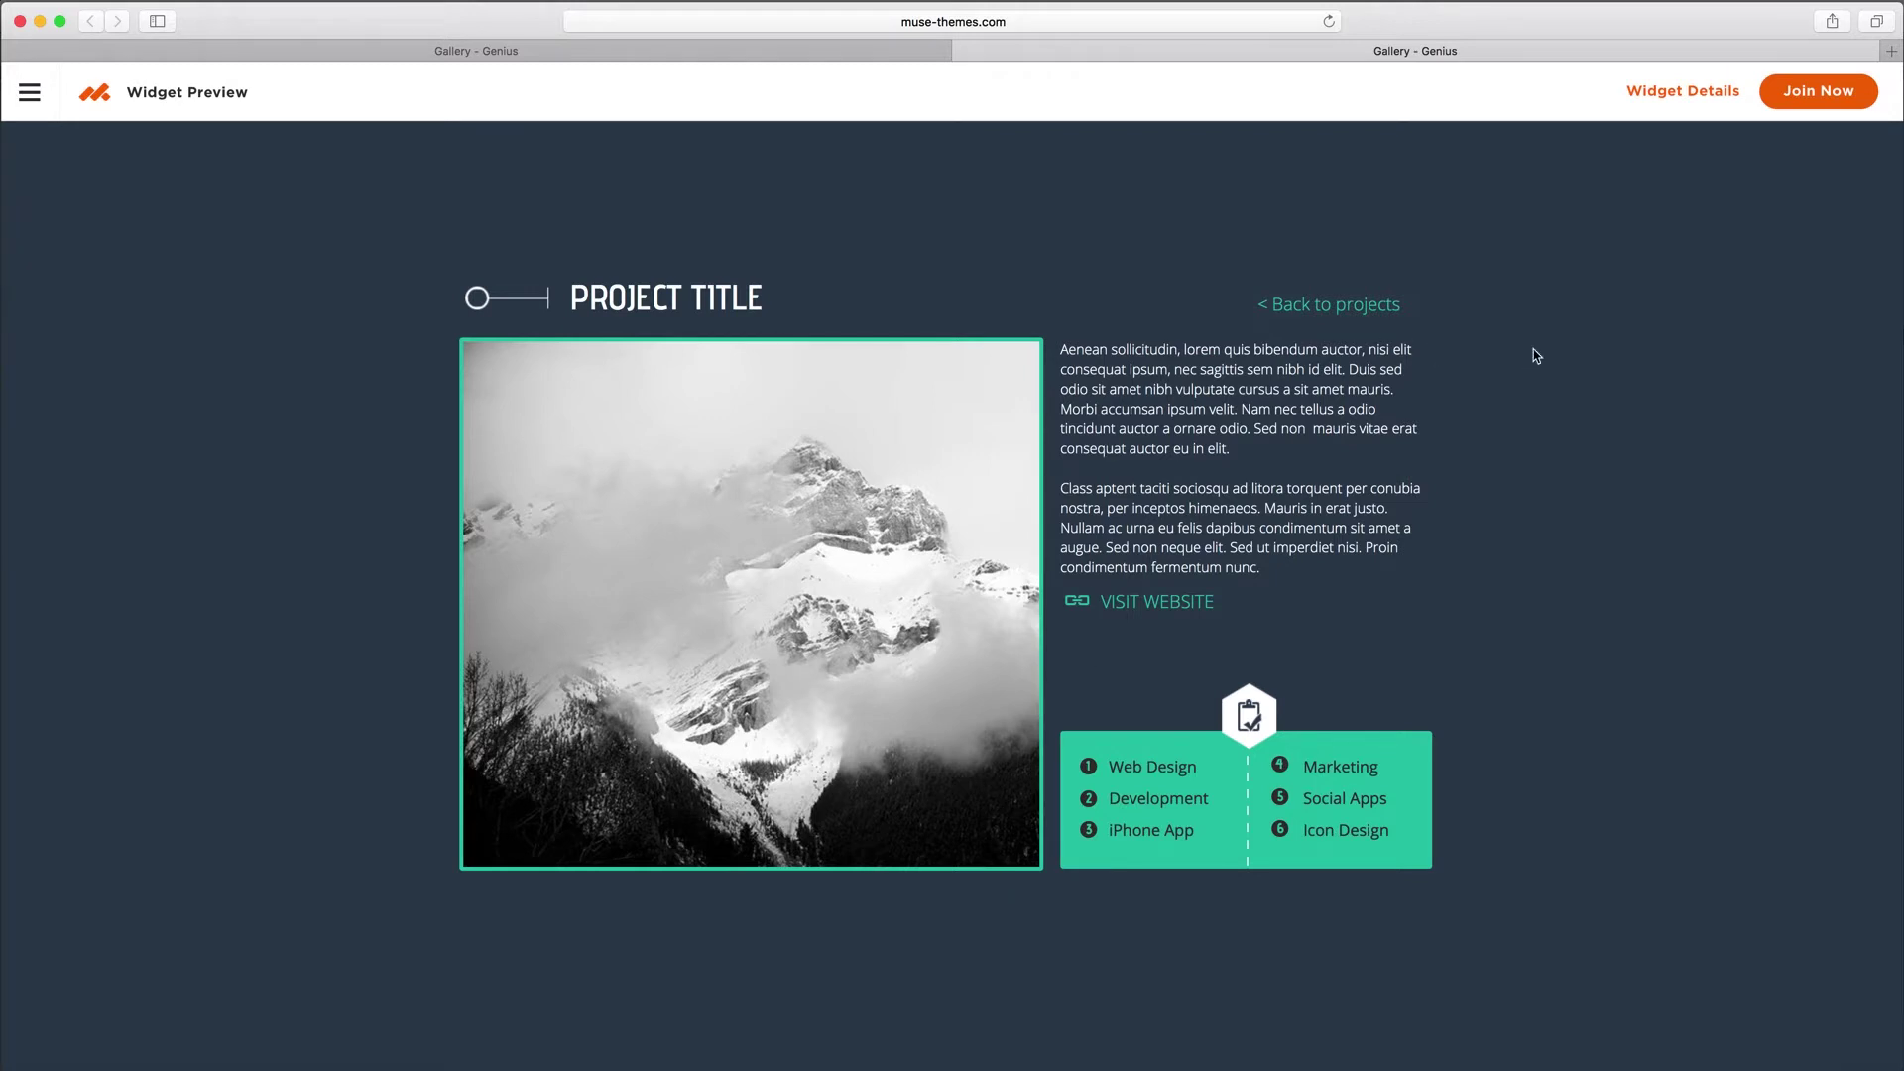
left_click(1296, 306)
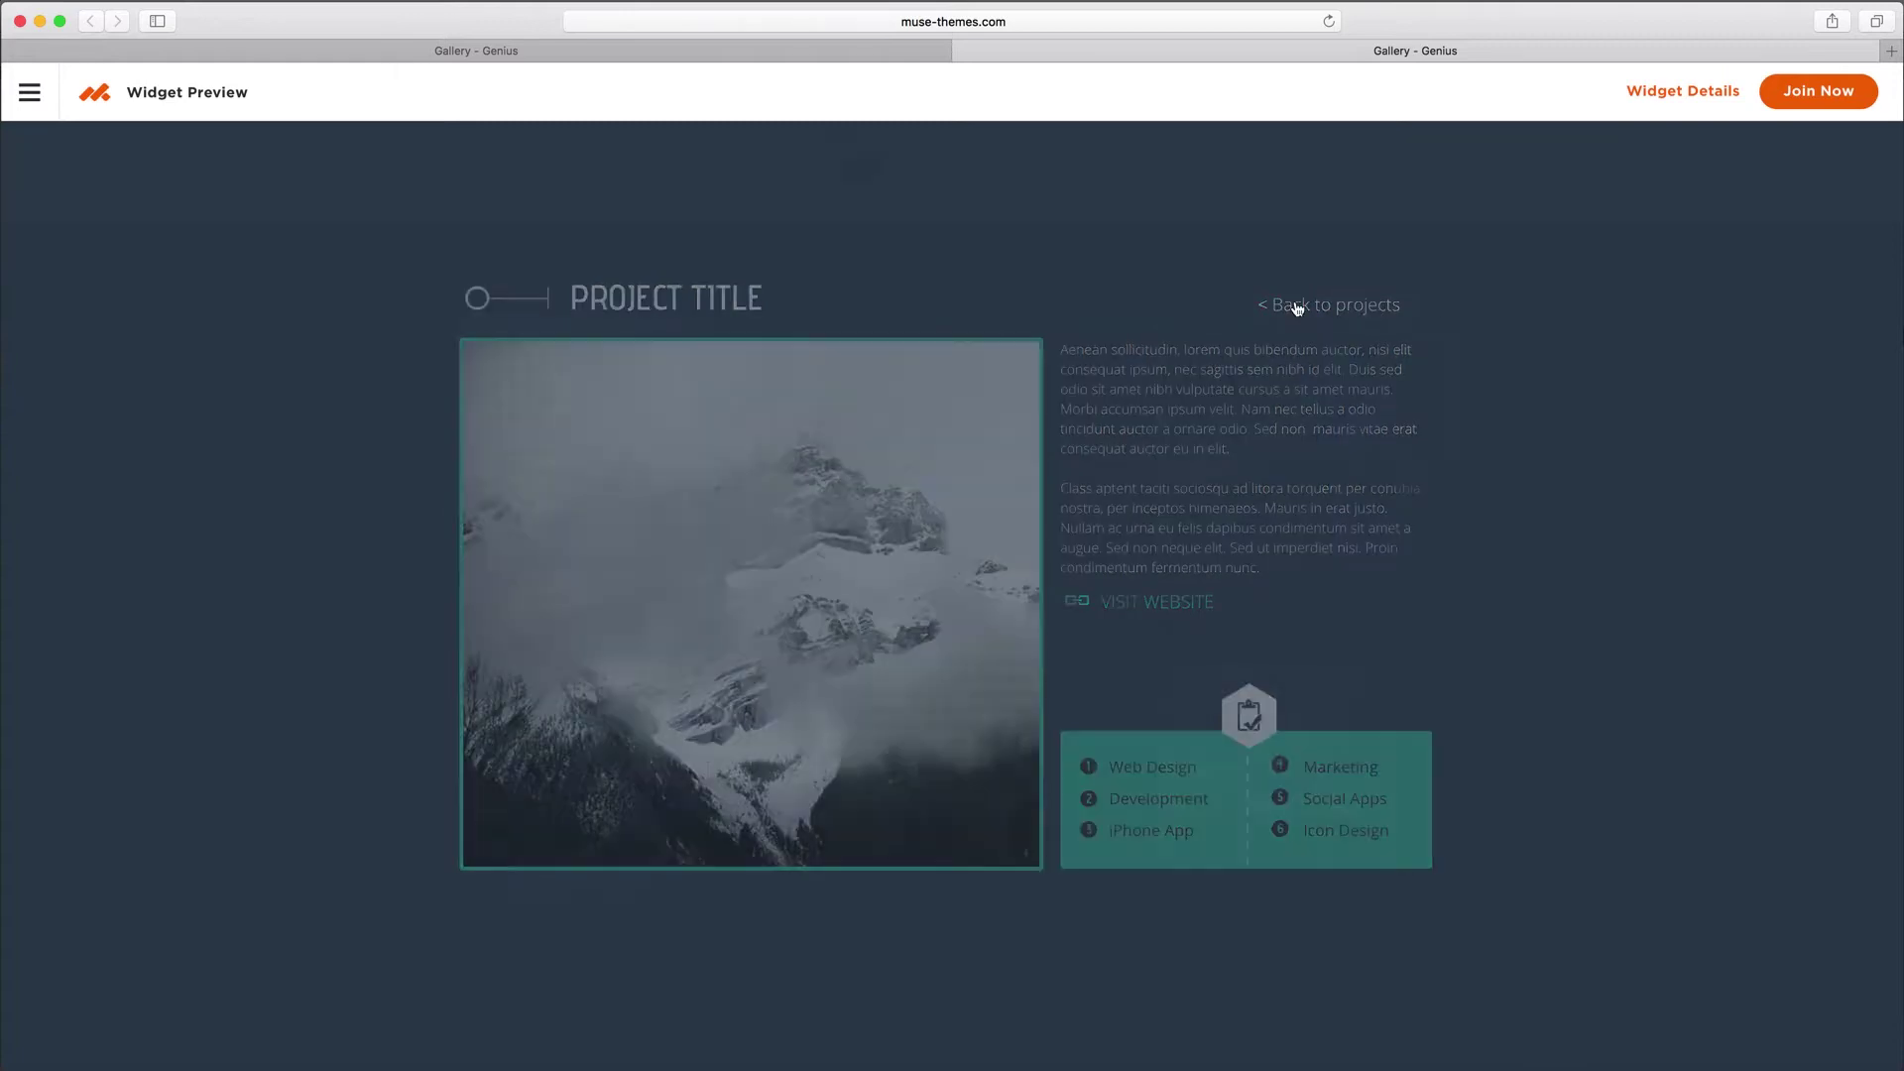
Step: Page forward through the reference gallery three times
scroll(1567, 656, "down", 1)
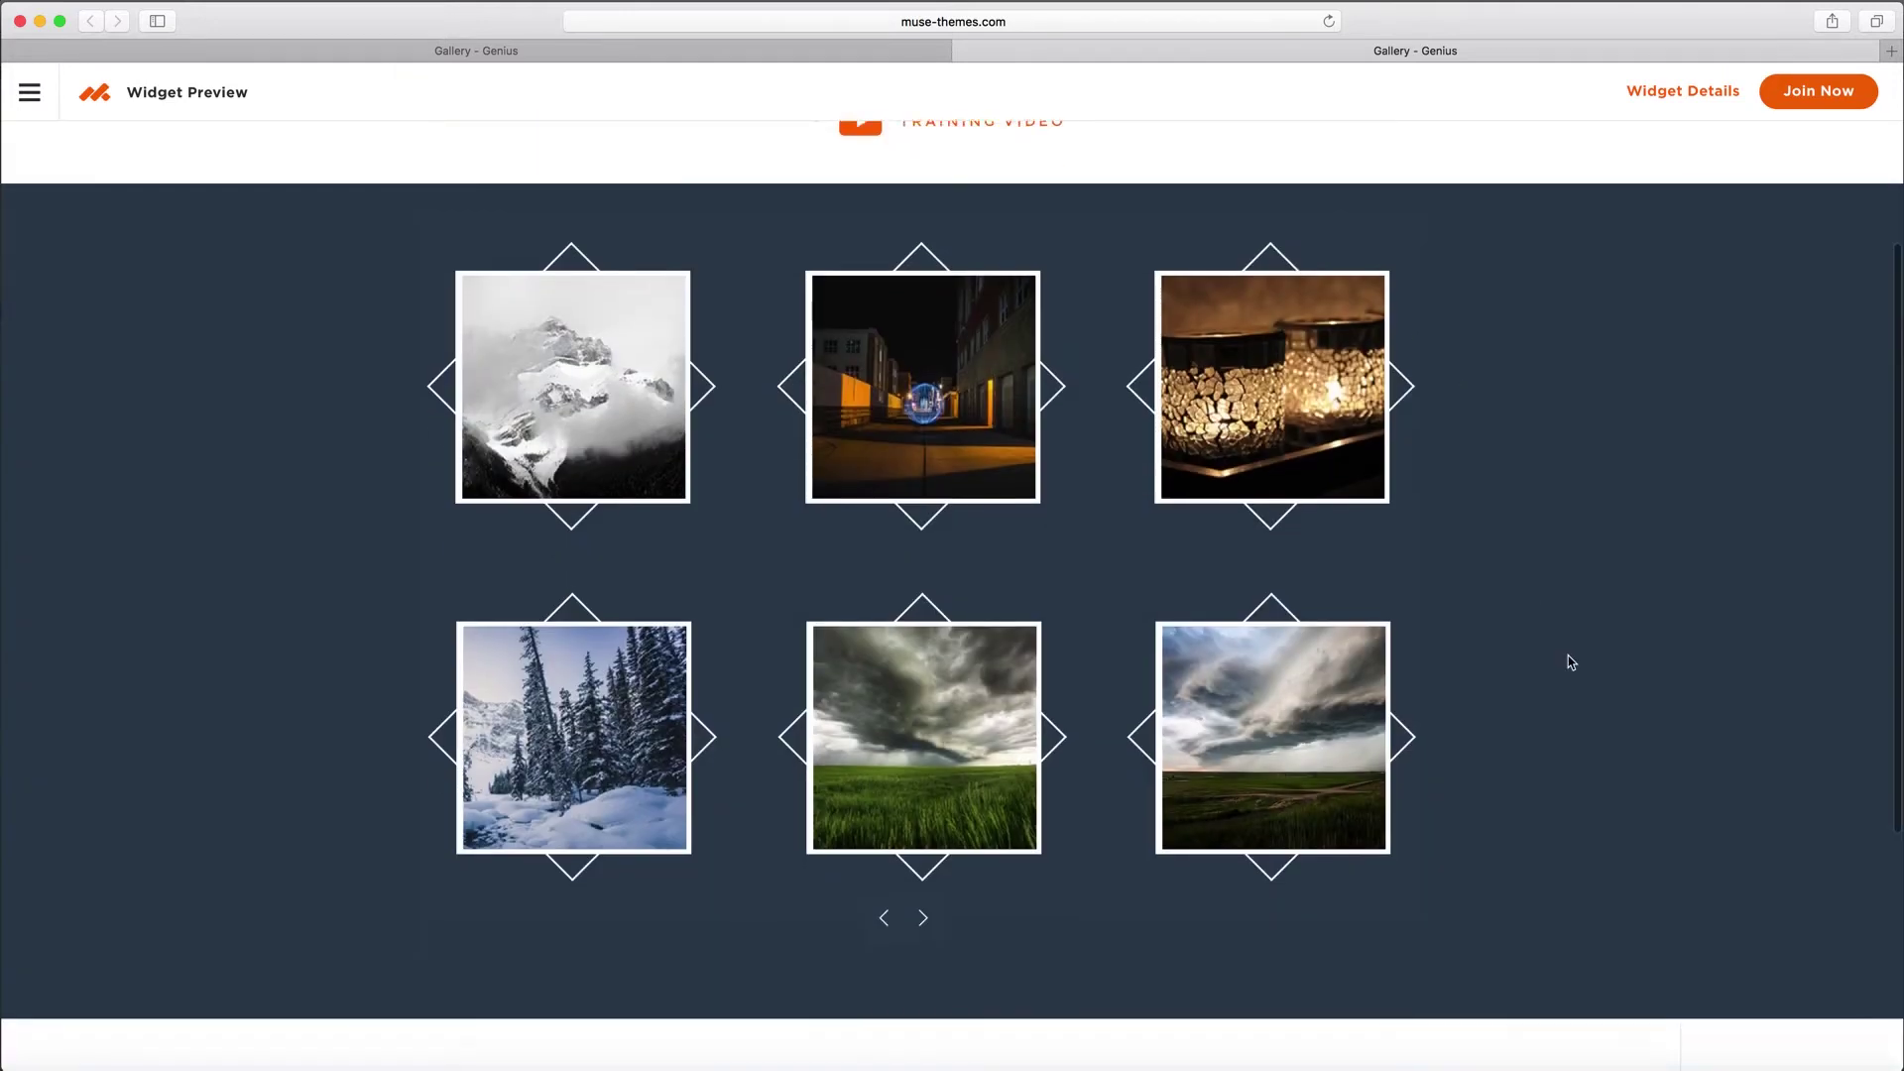
left_click(928, 914)
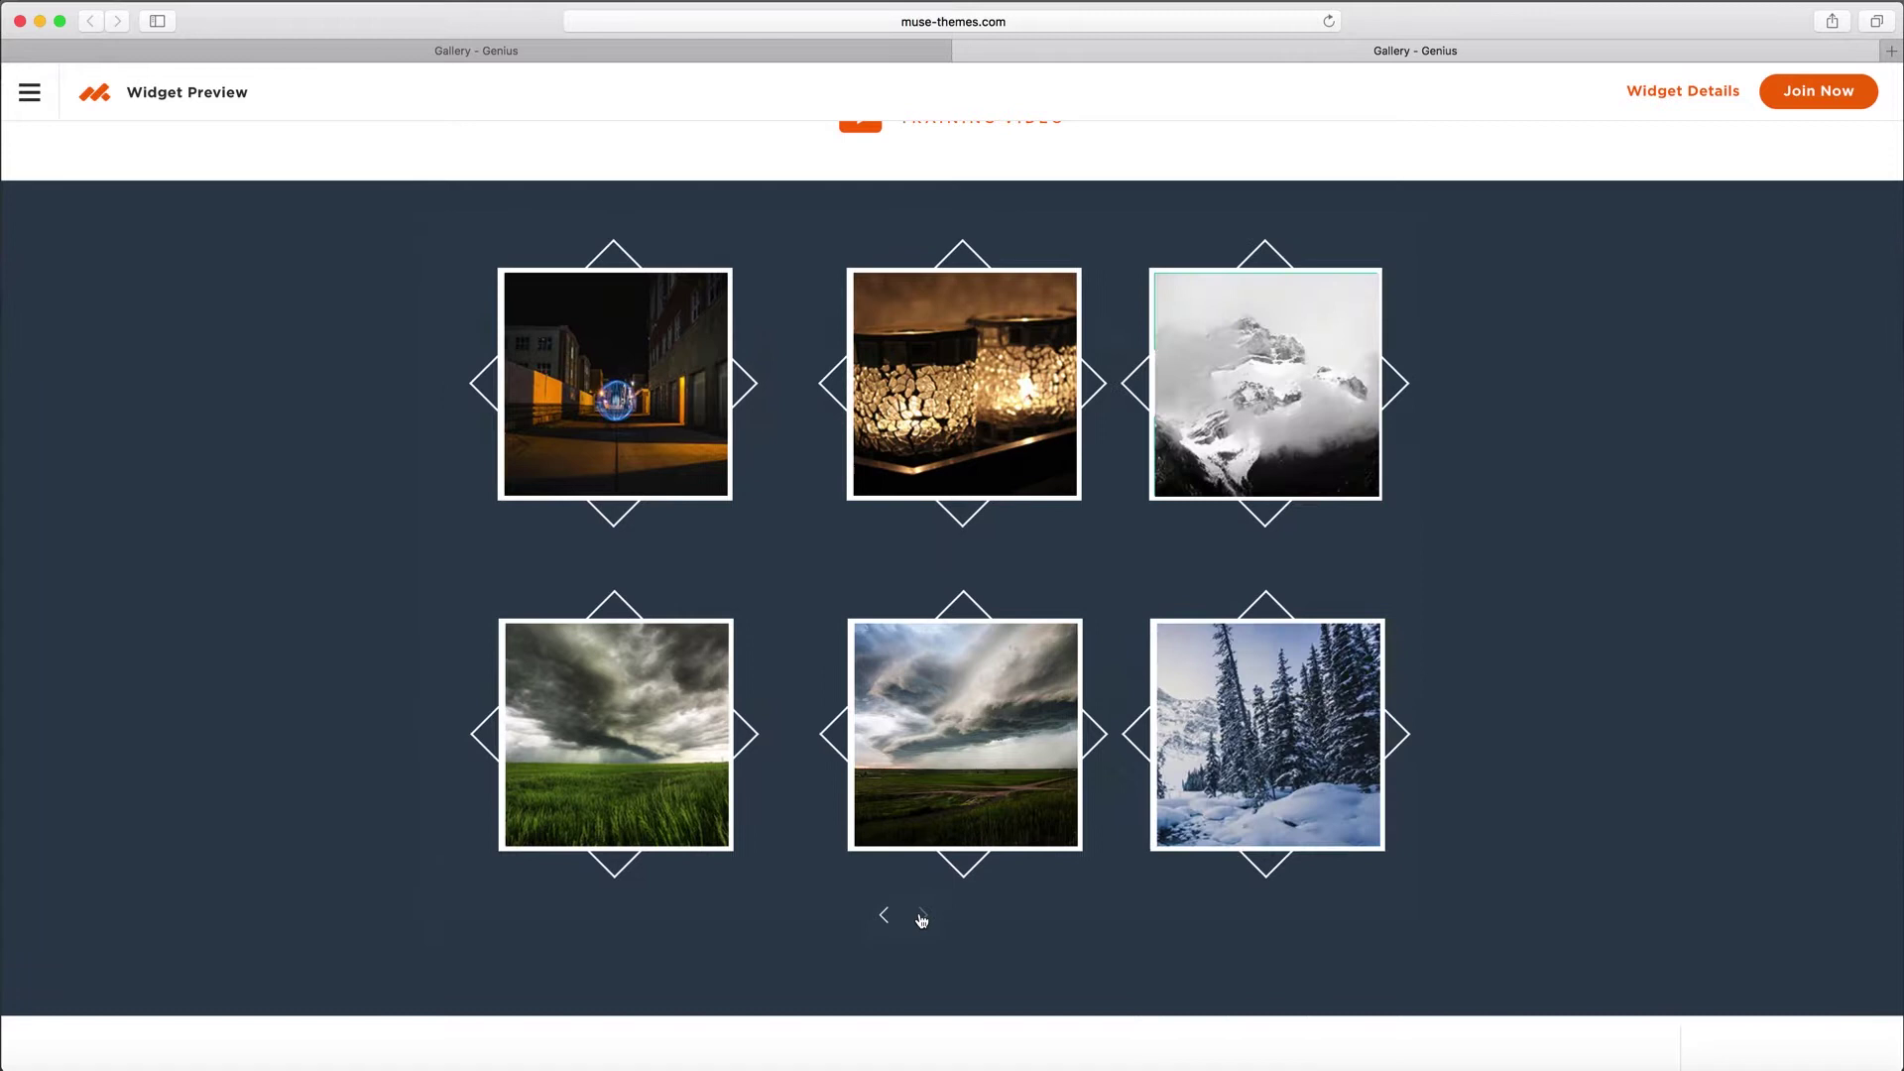
left_click(924, 916)
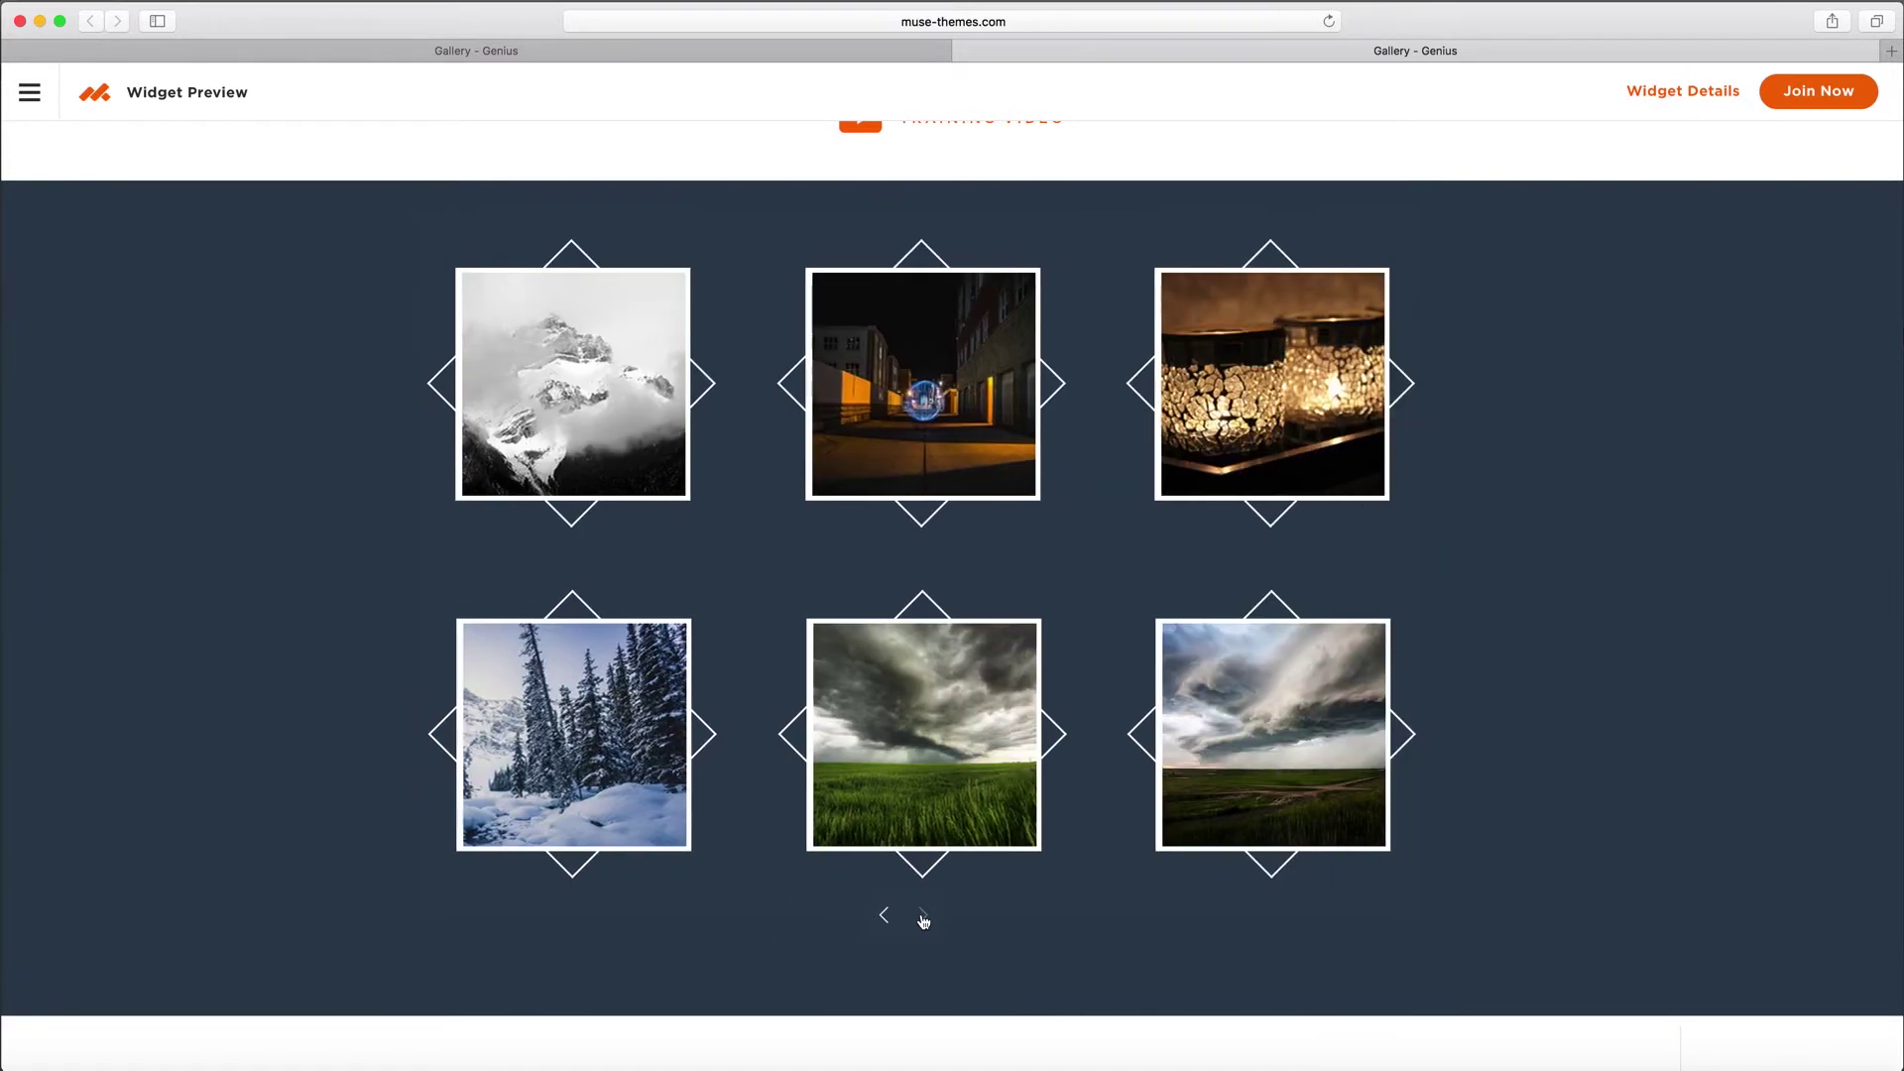
left_click(924, 918)
scroll(924, 920, "up", 3)
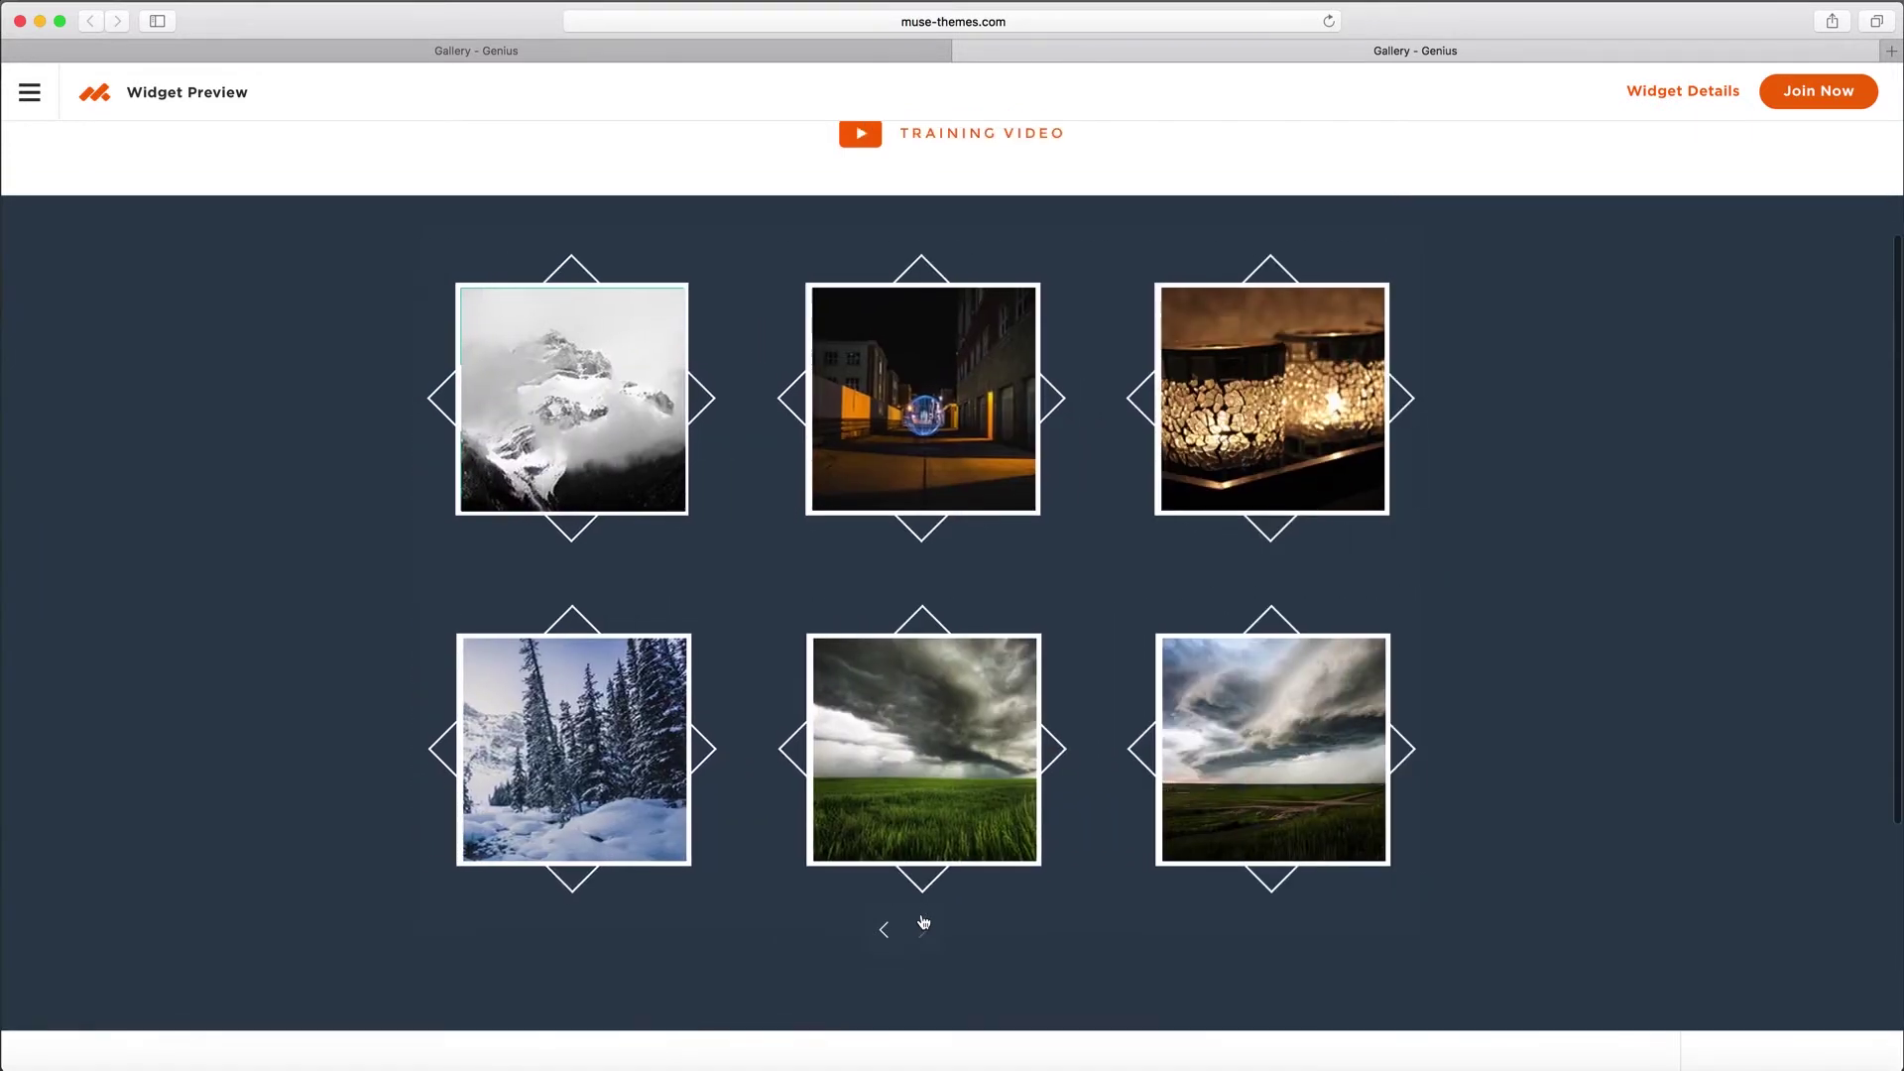
scroll(923, 920, "up", 1)
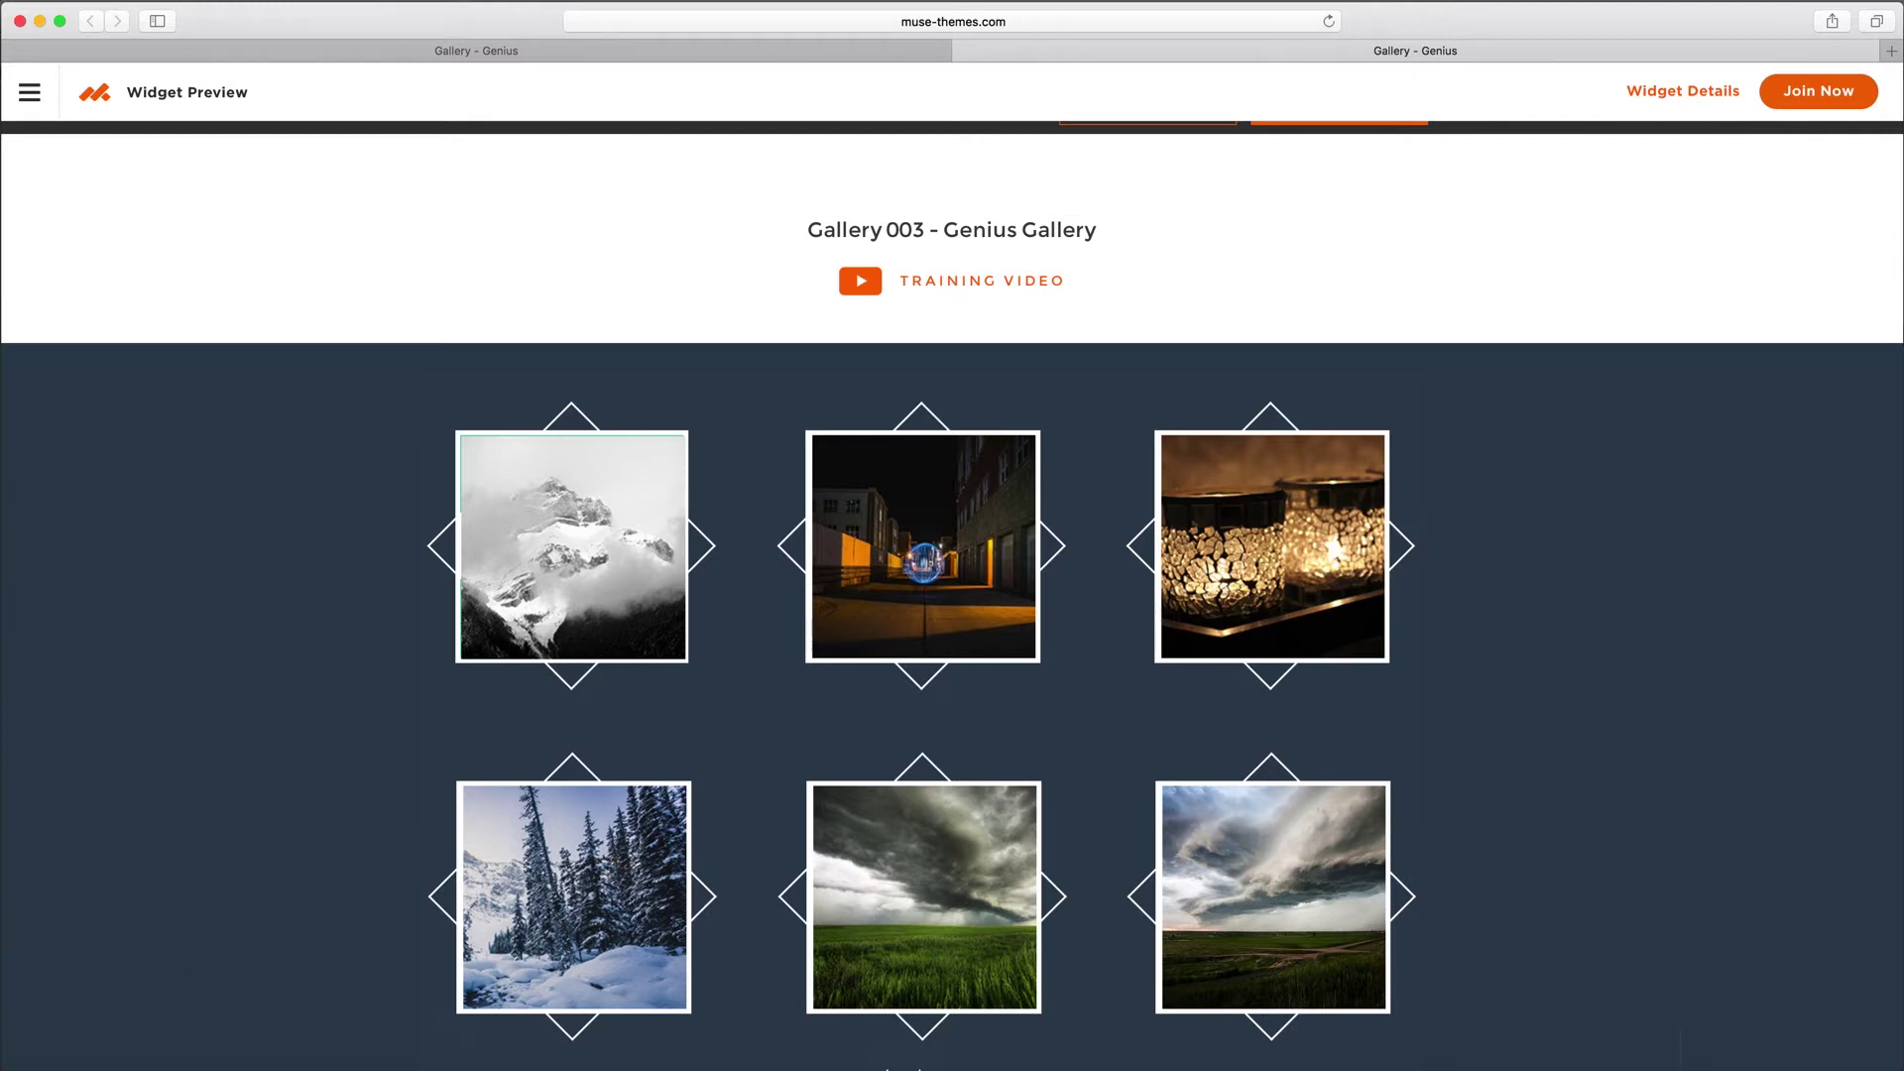
Step: In Muse, drag the Genius Gallery widget from the Library onto the Home page and deselect
key("super+Tab")
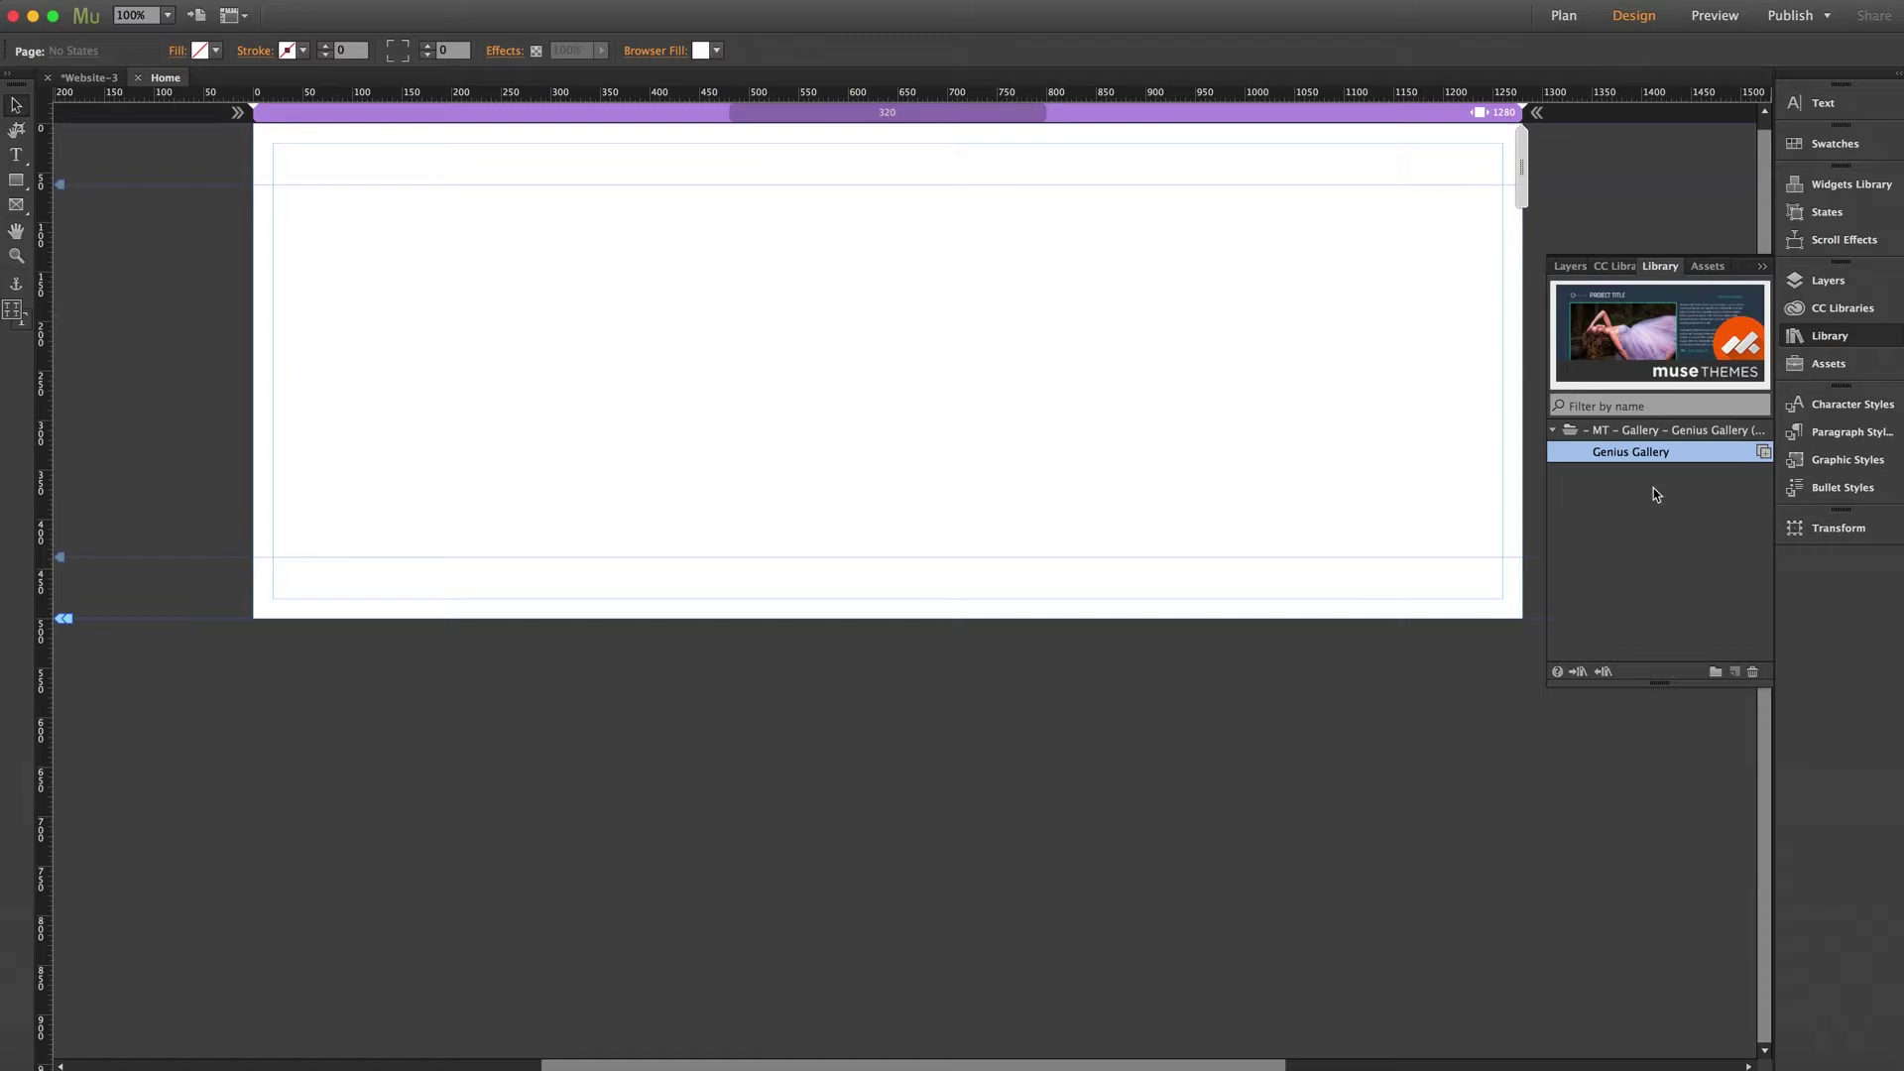
left_click_drag(1649, 453, 247, 229)
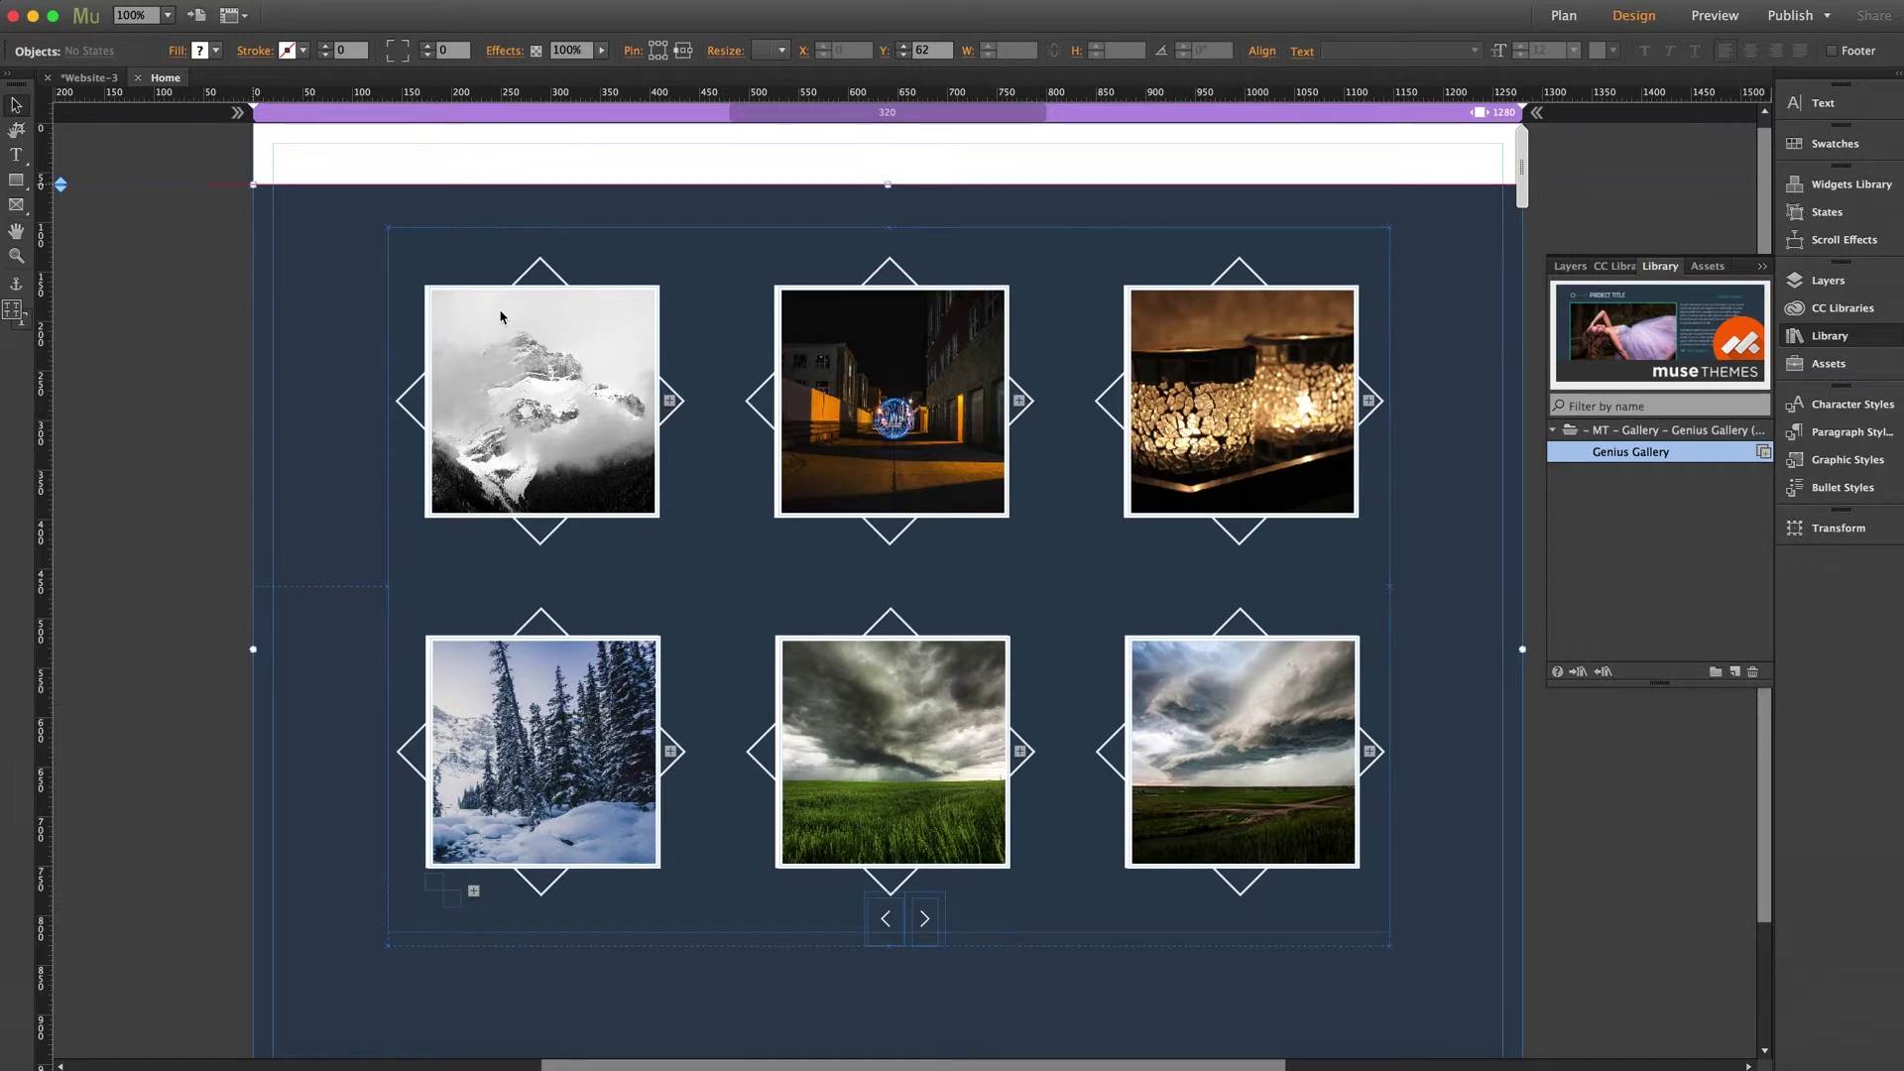
key("Escape")
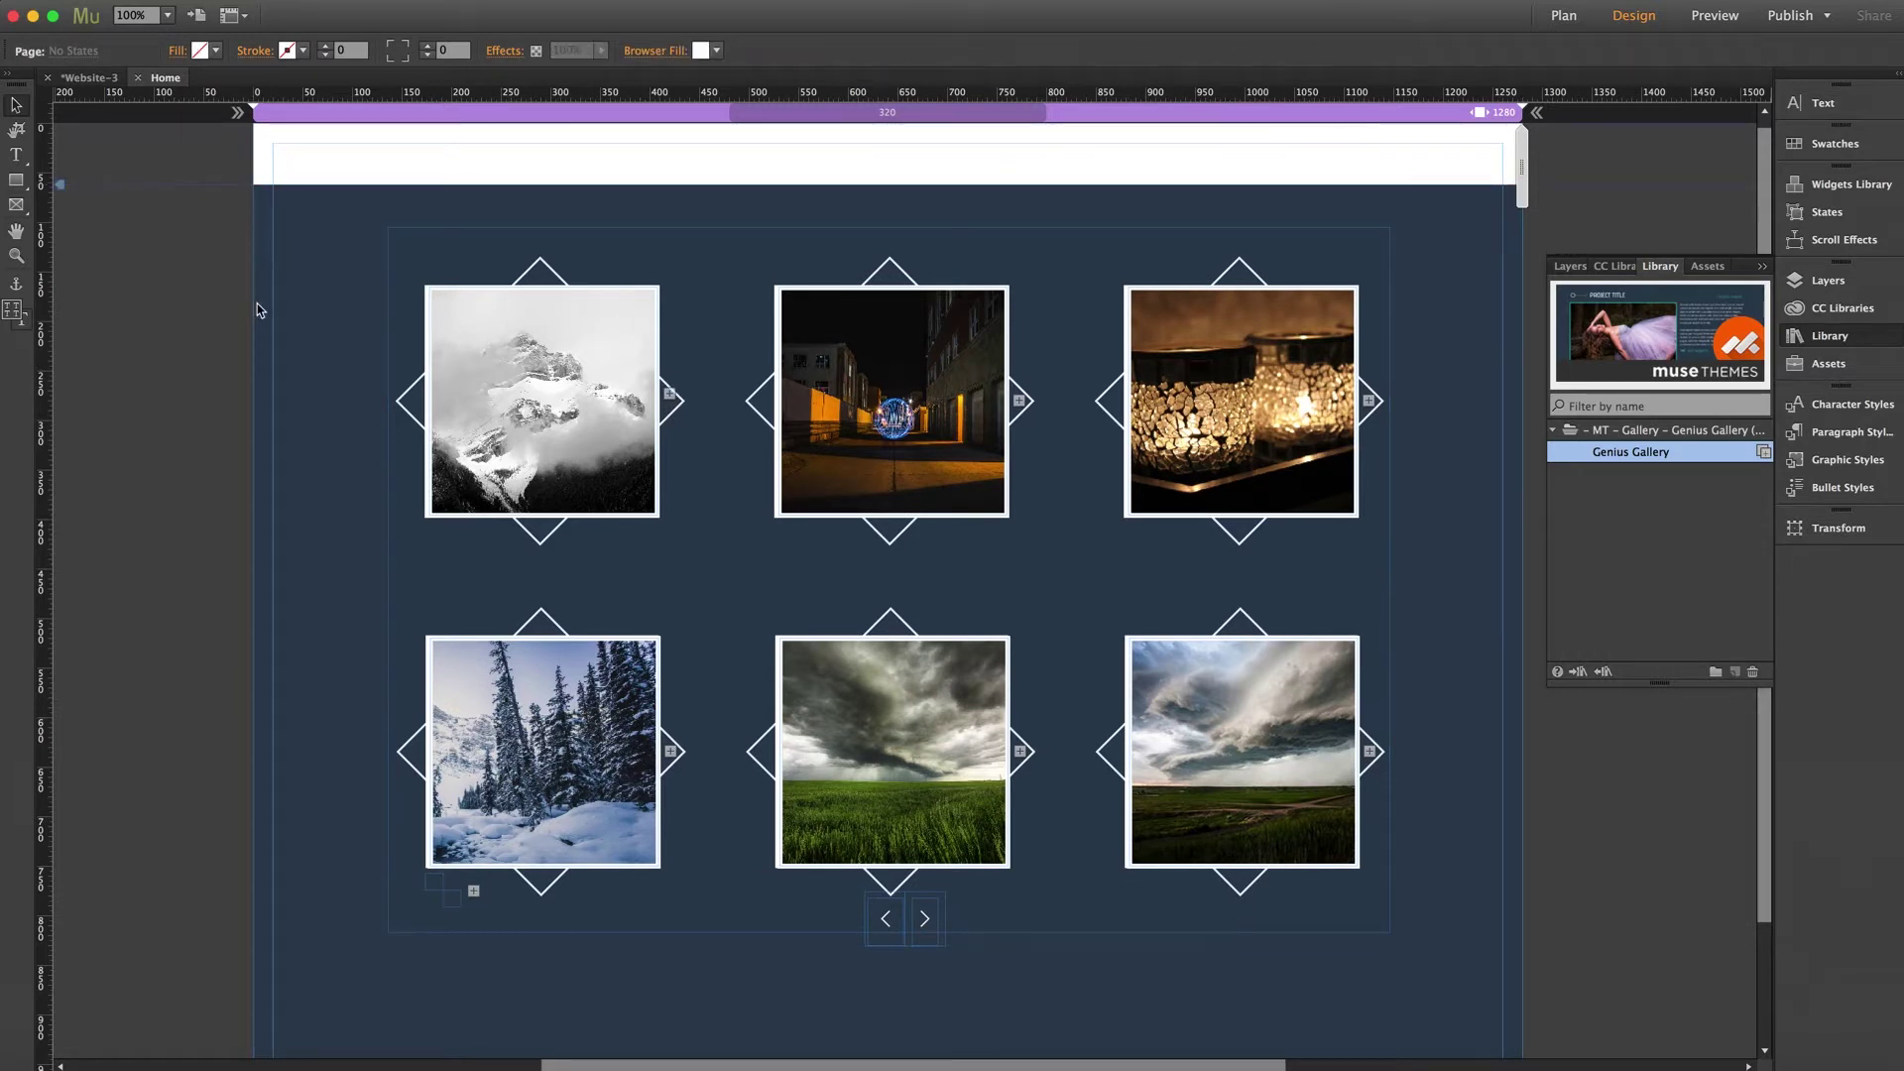
left_click(302, 298)
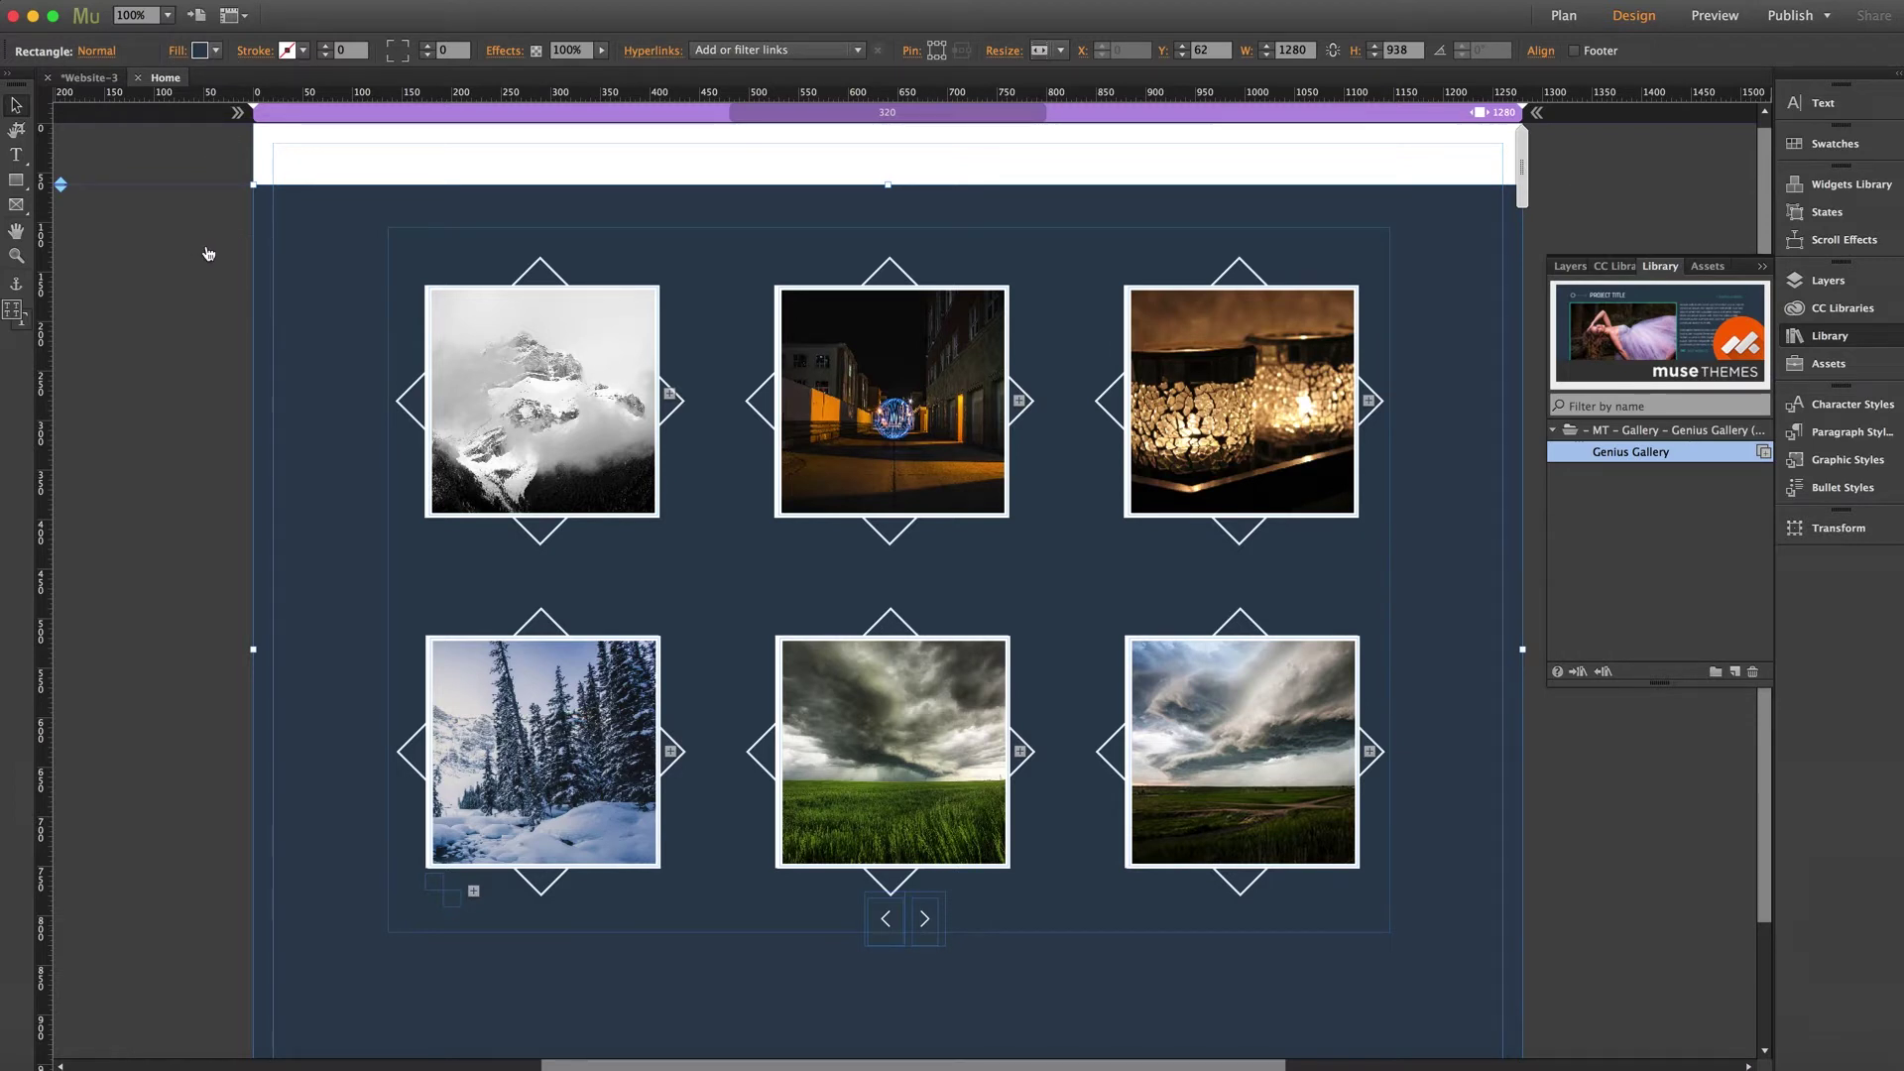
left_click(206, 252)
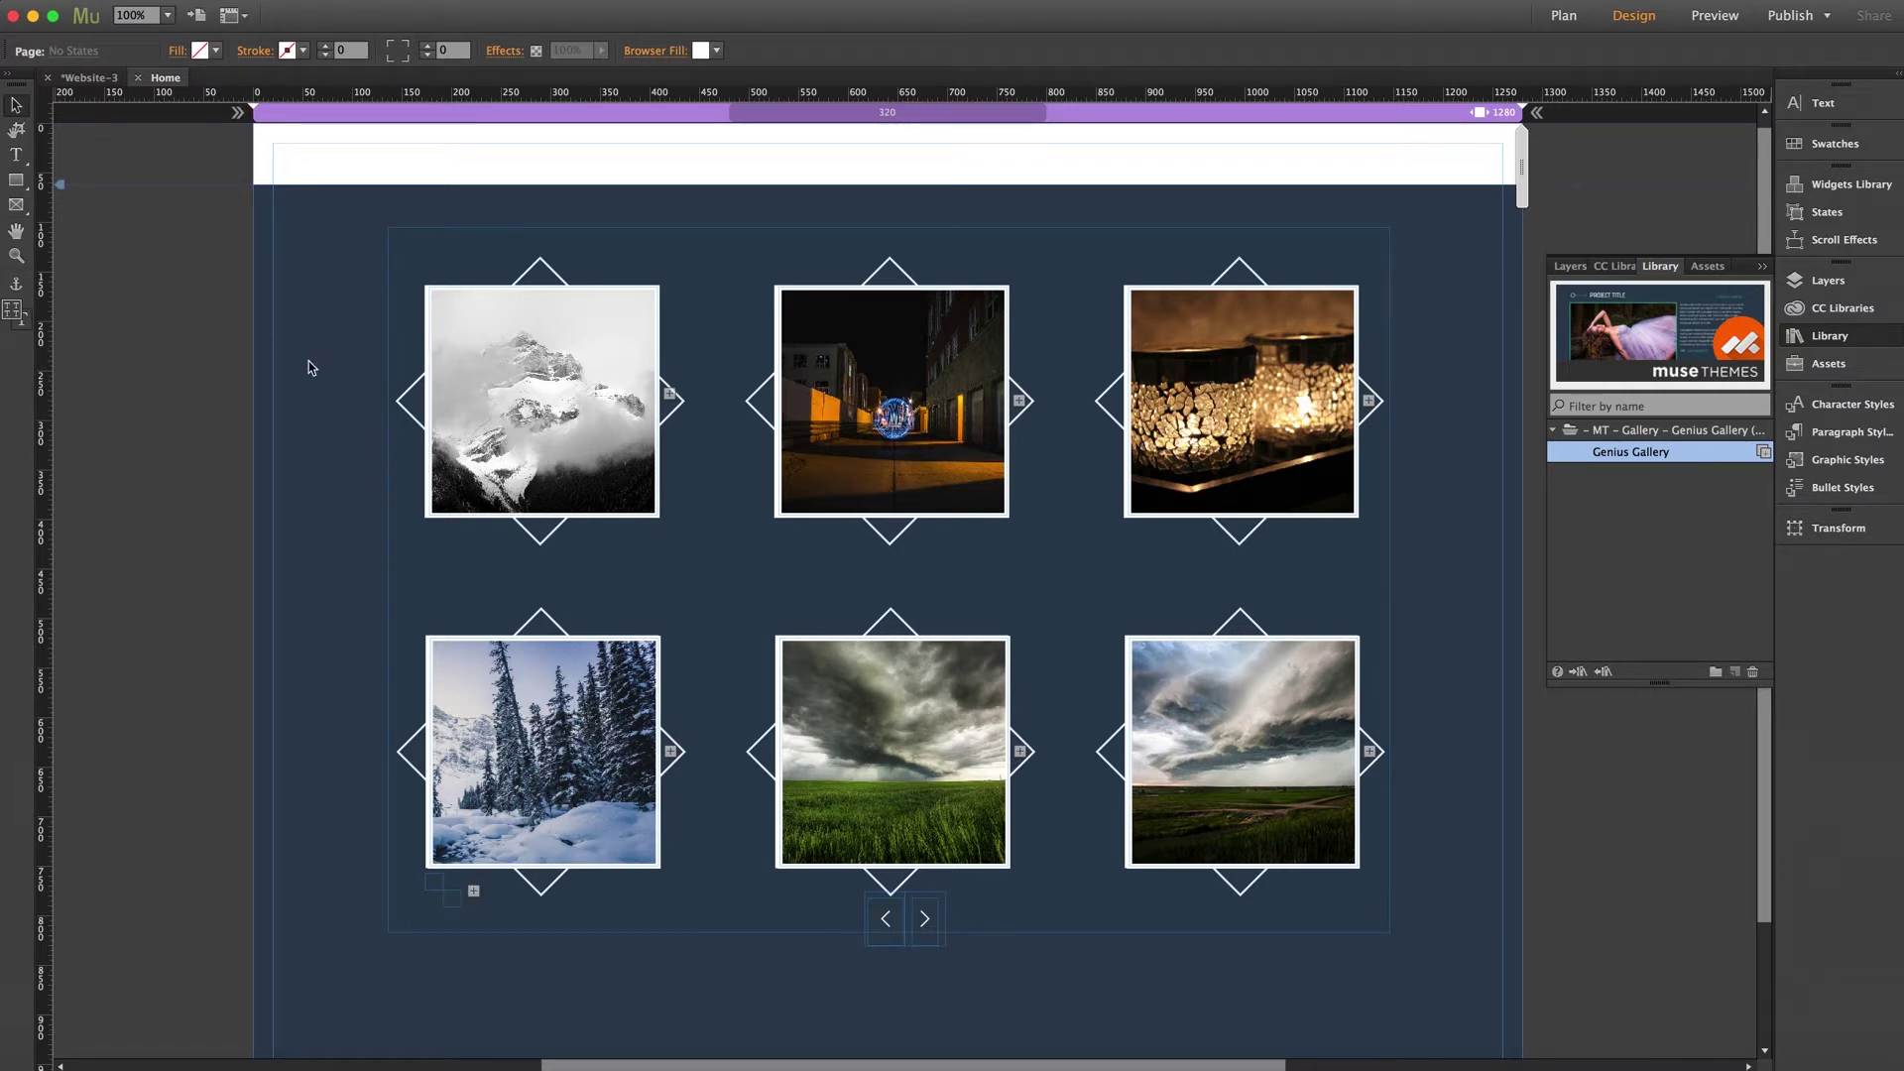
left_click(503, 355)
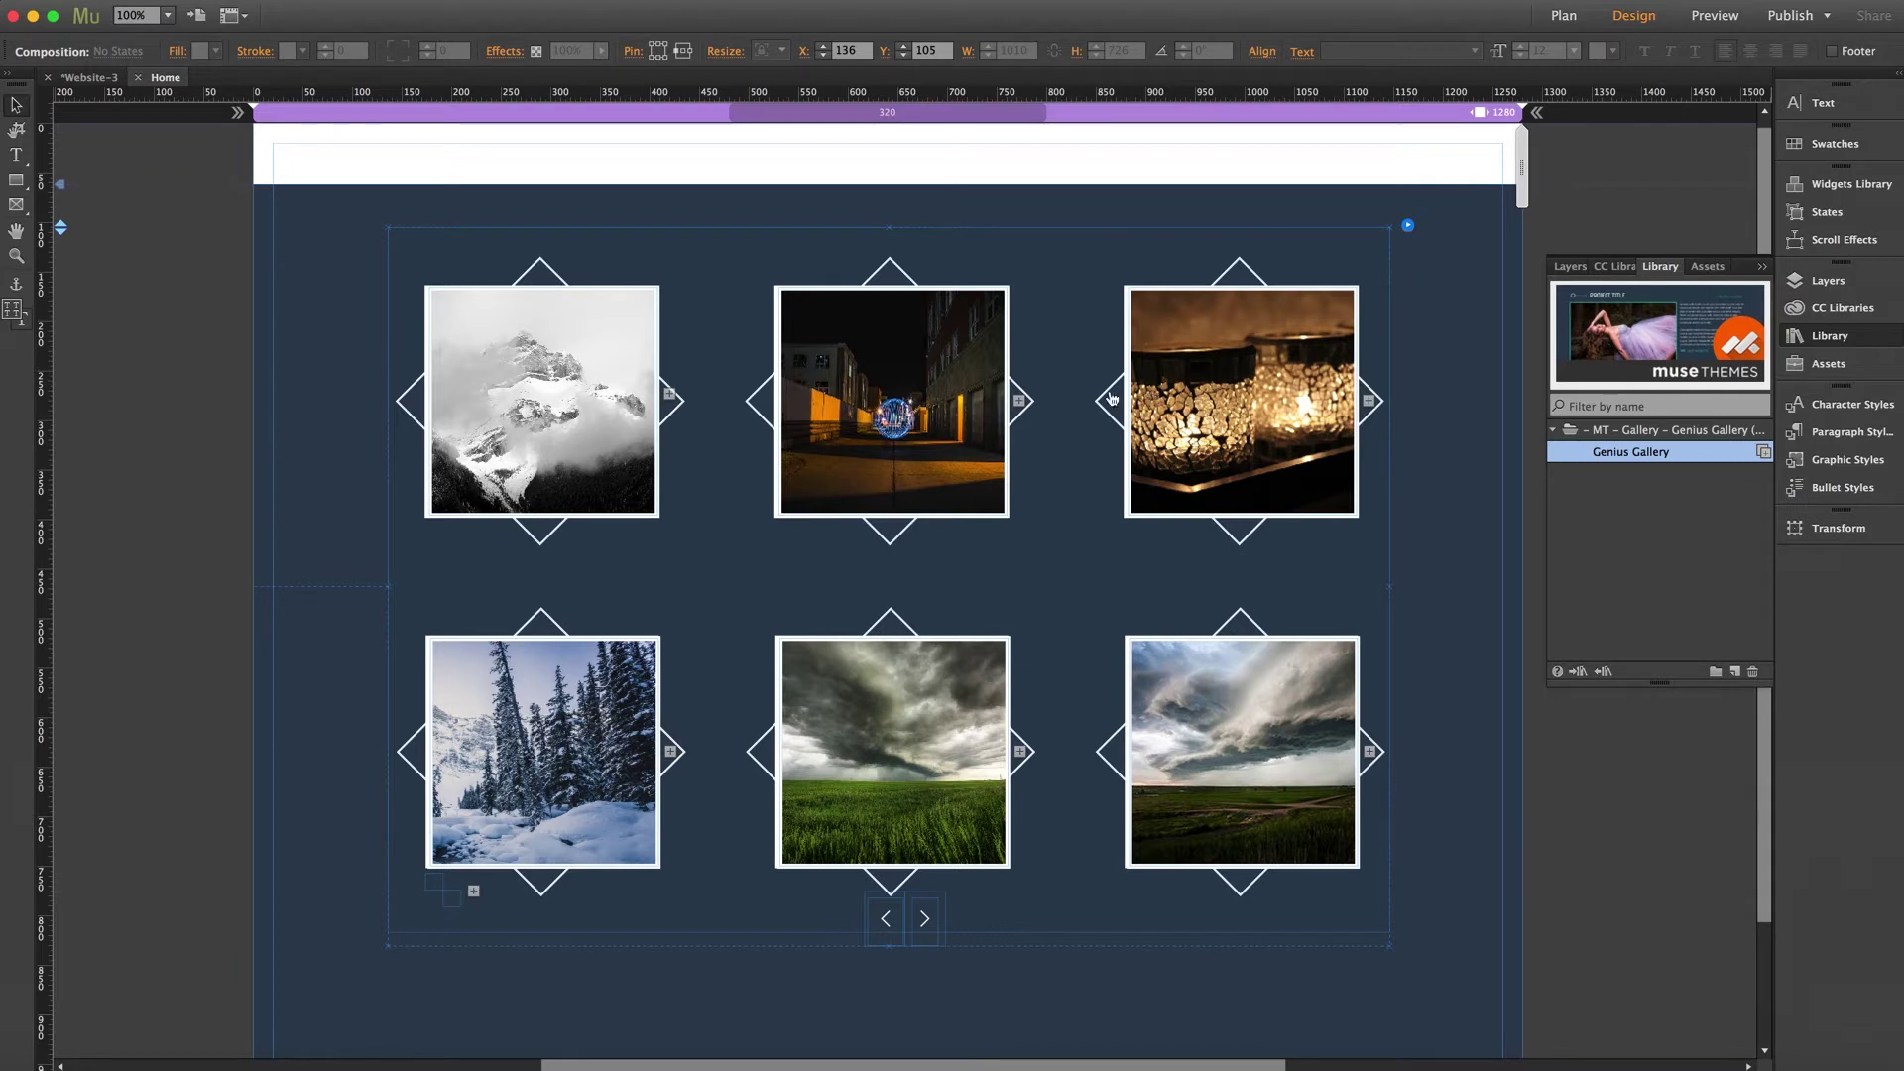
left_click(154, 415)
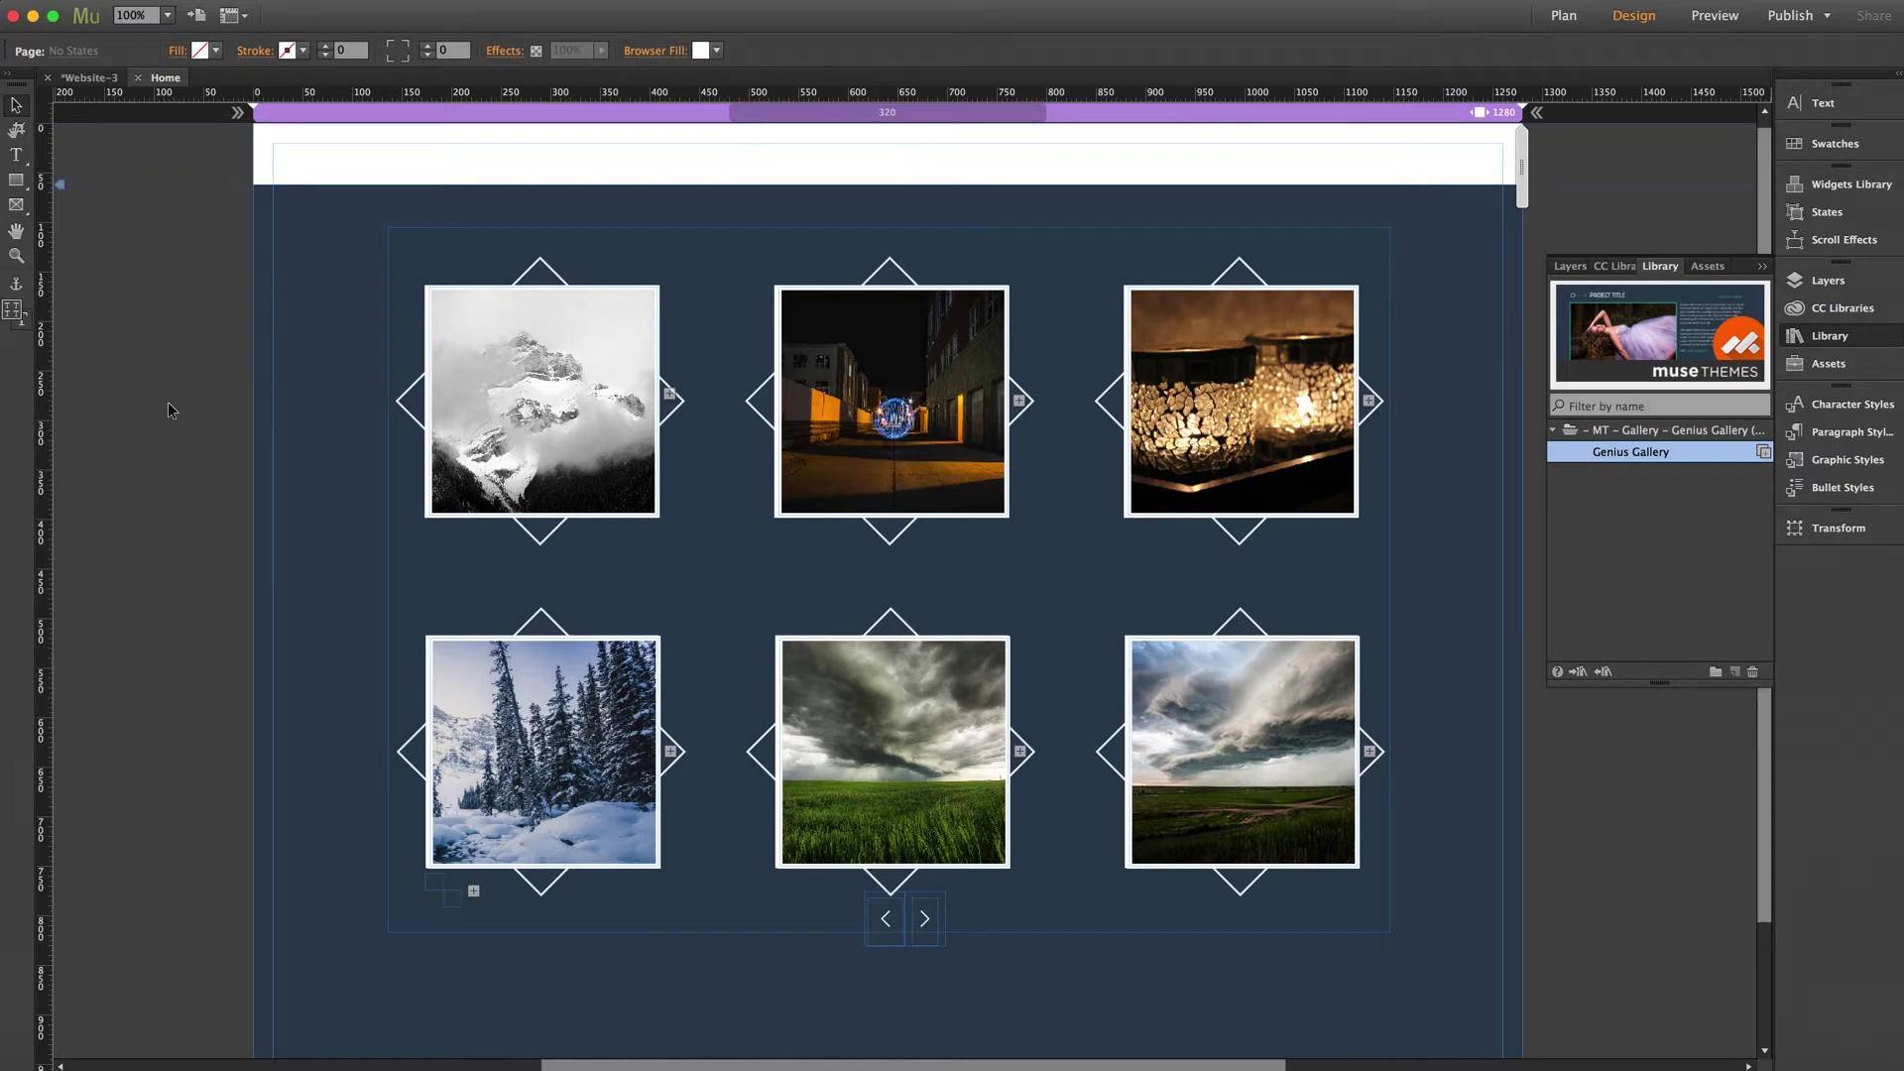
left_click(489, 363)
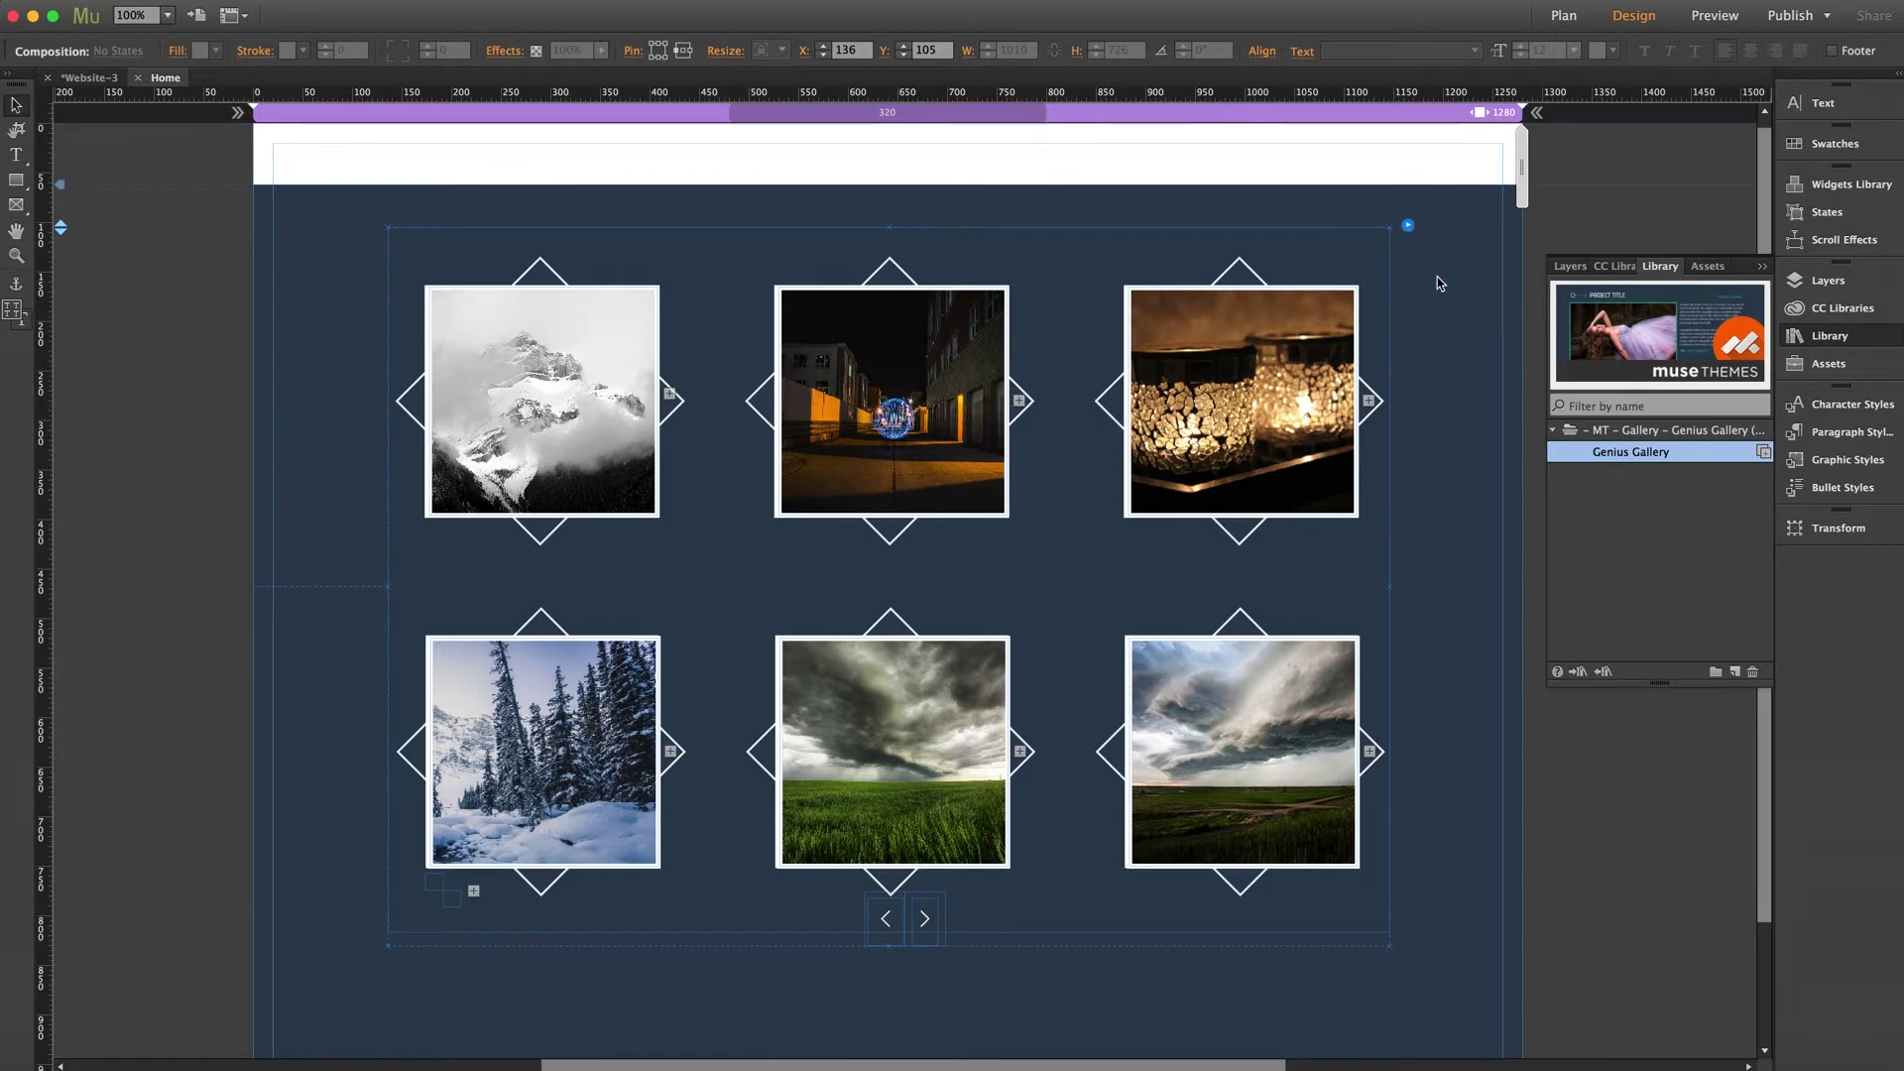
scroll(1388, 280, "right", 1)
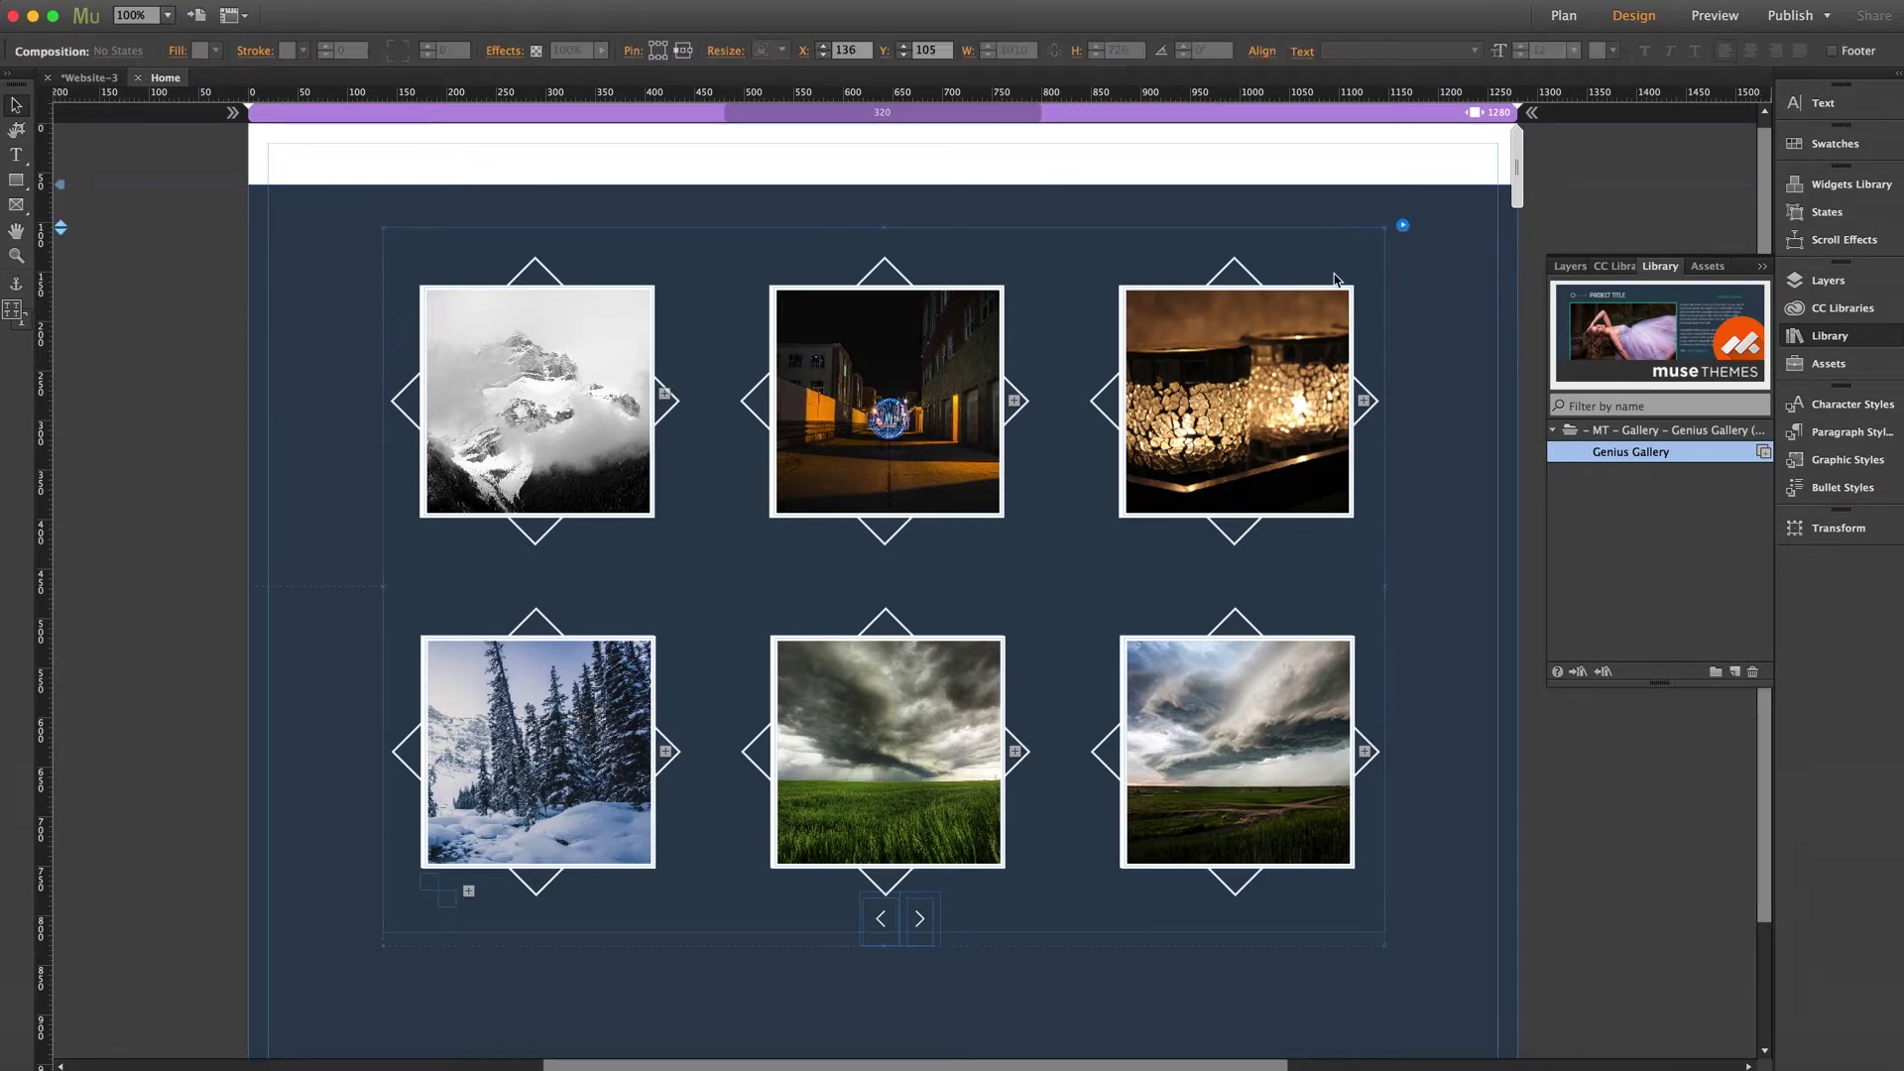
left_click(1403, 227)
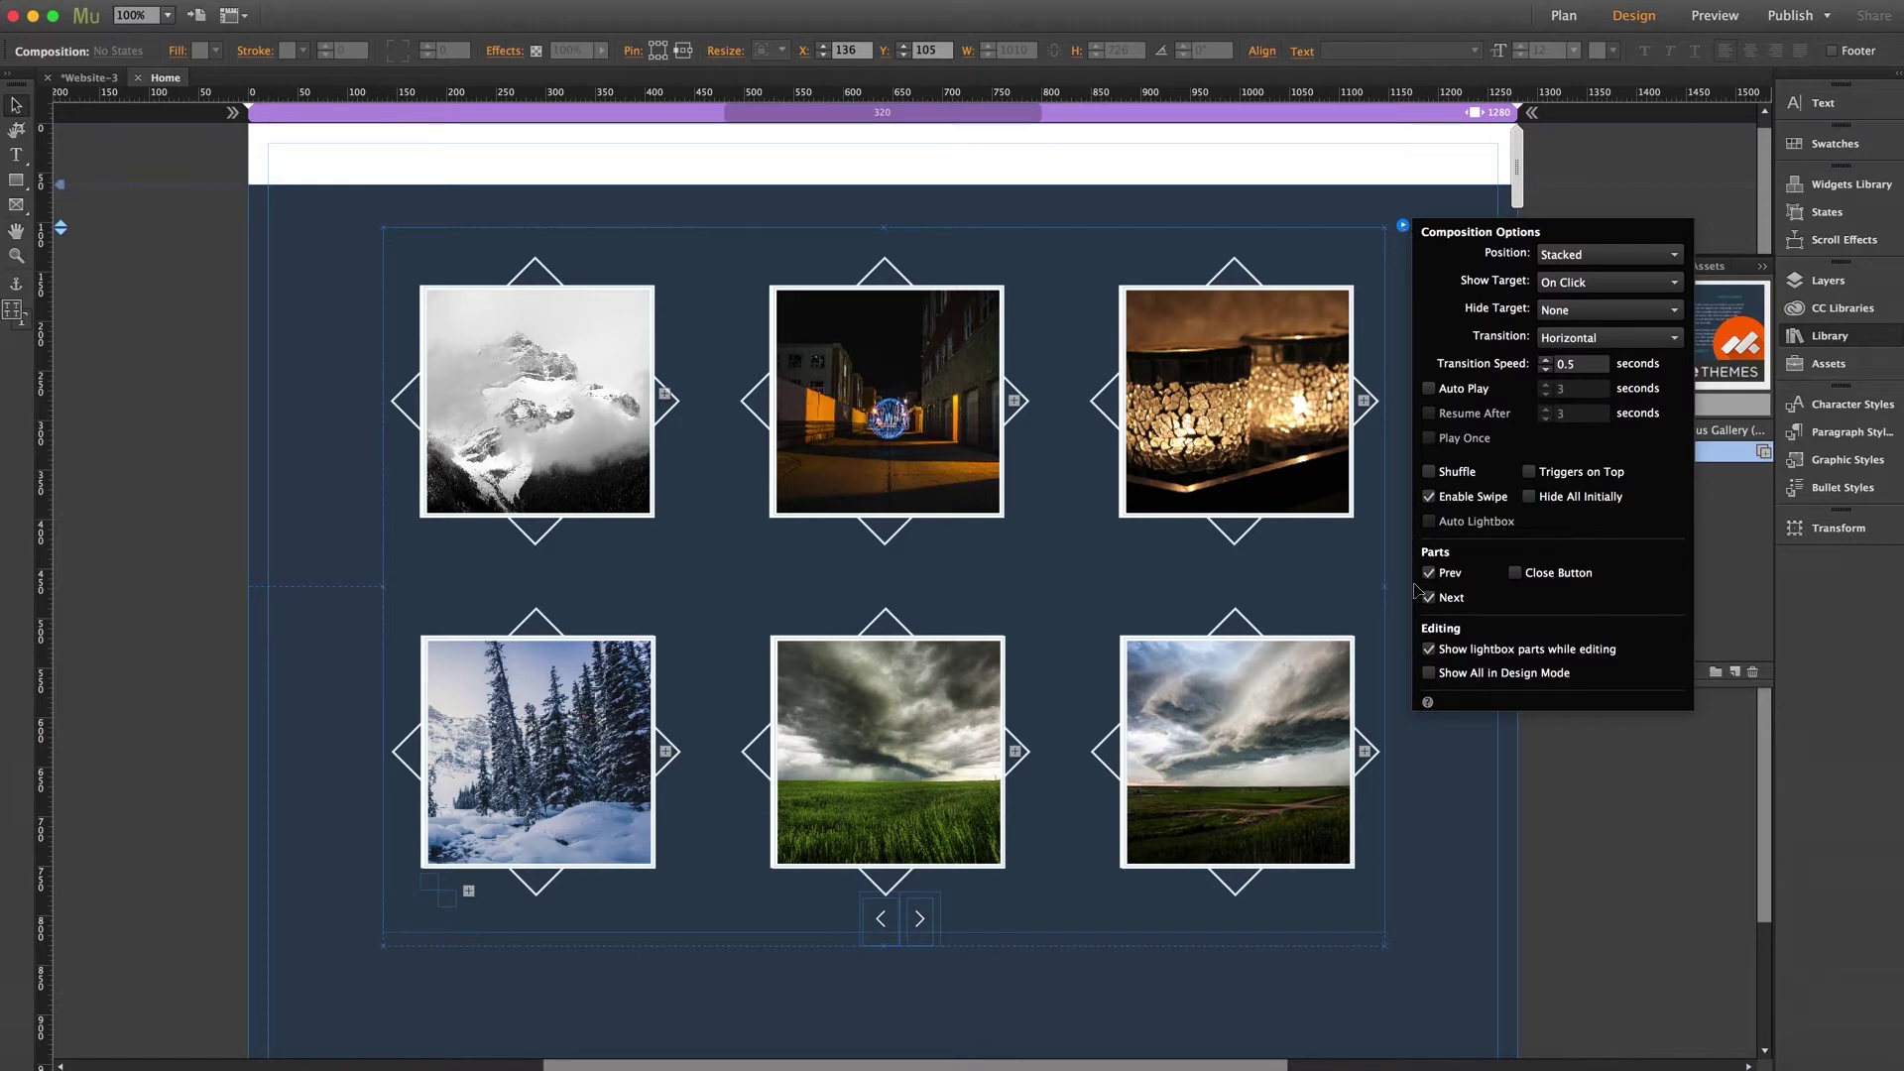
left_click(1428, 651)
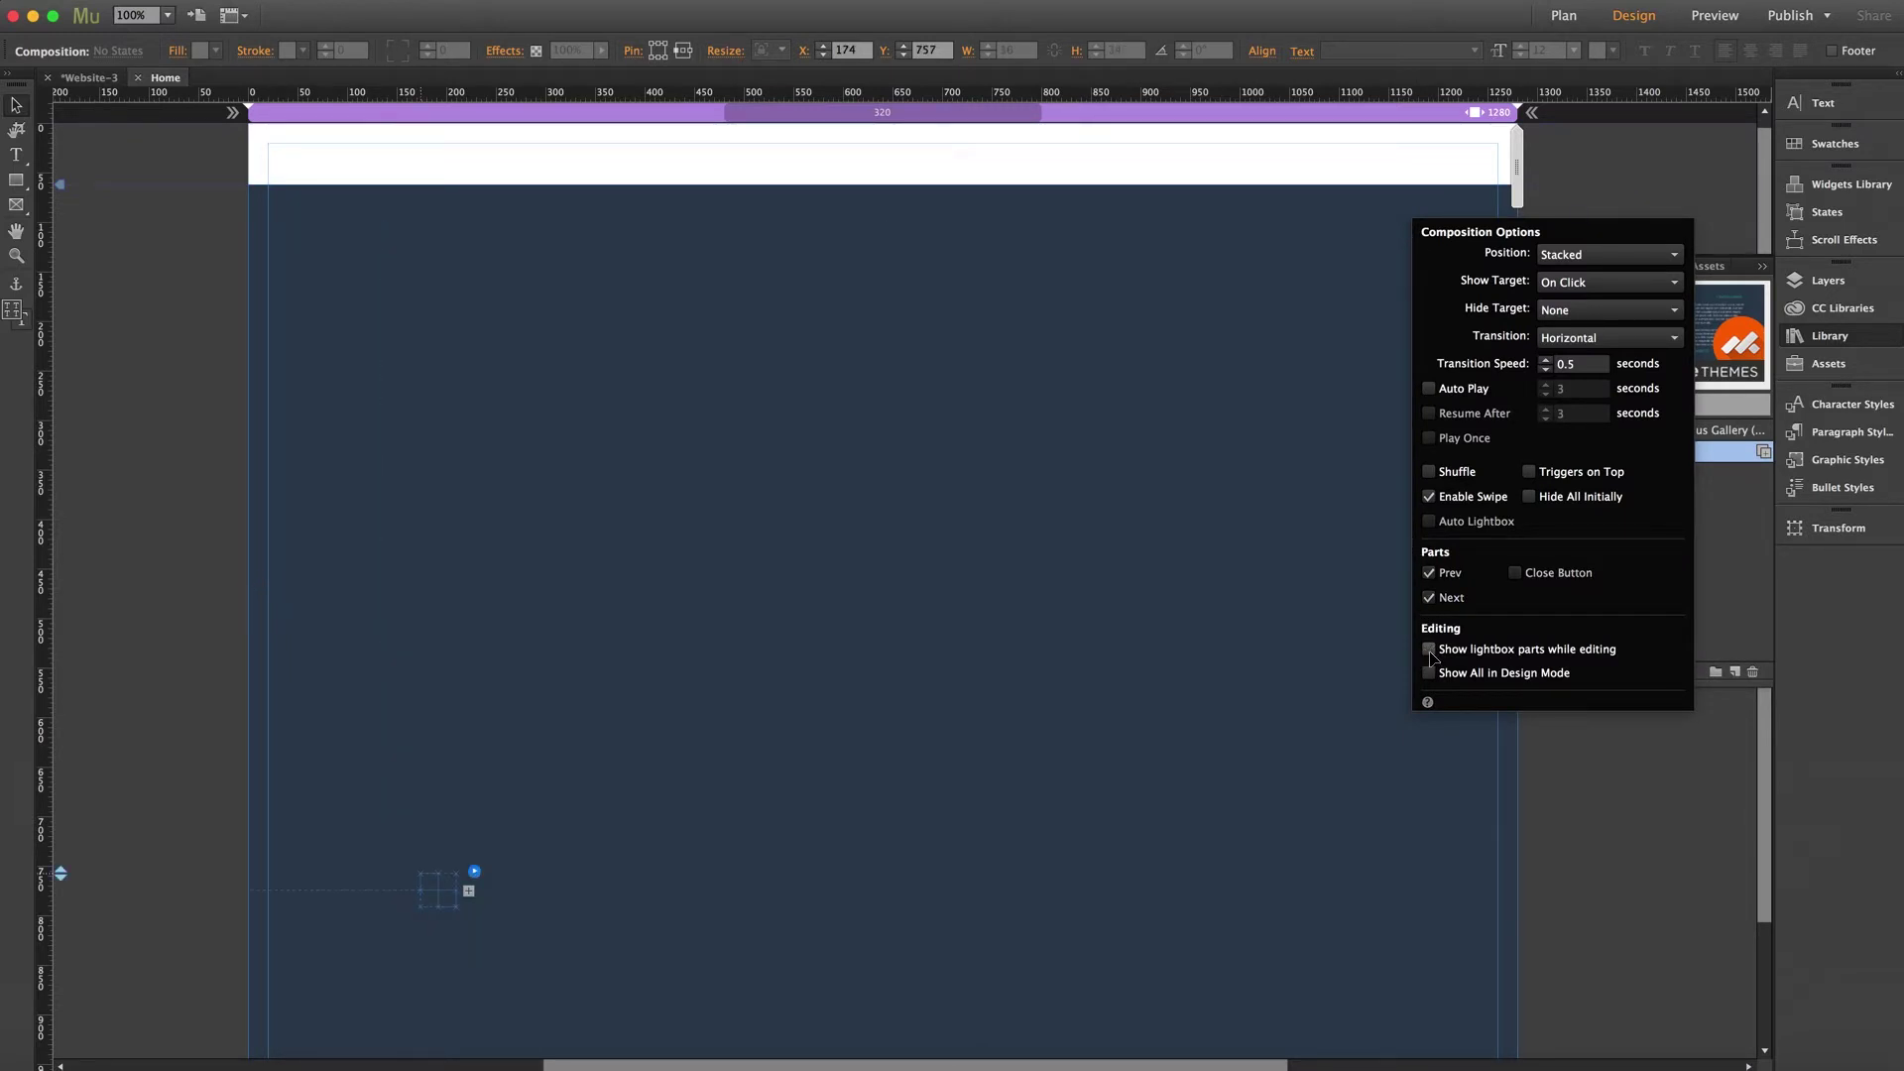
left_click(1428, 649)
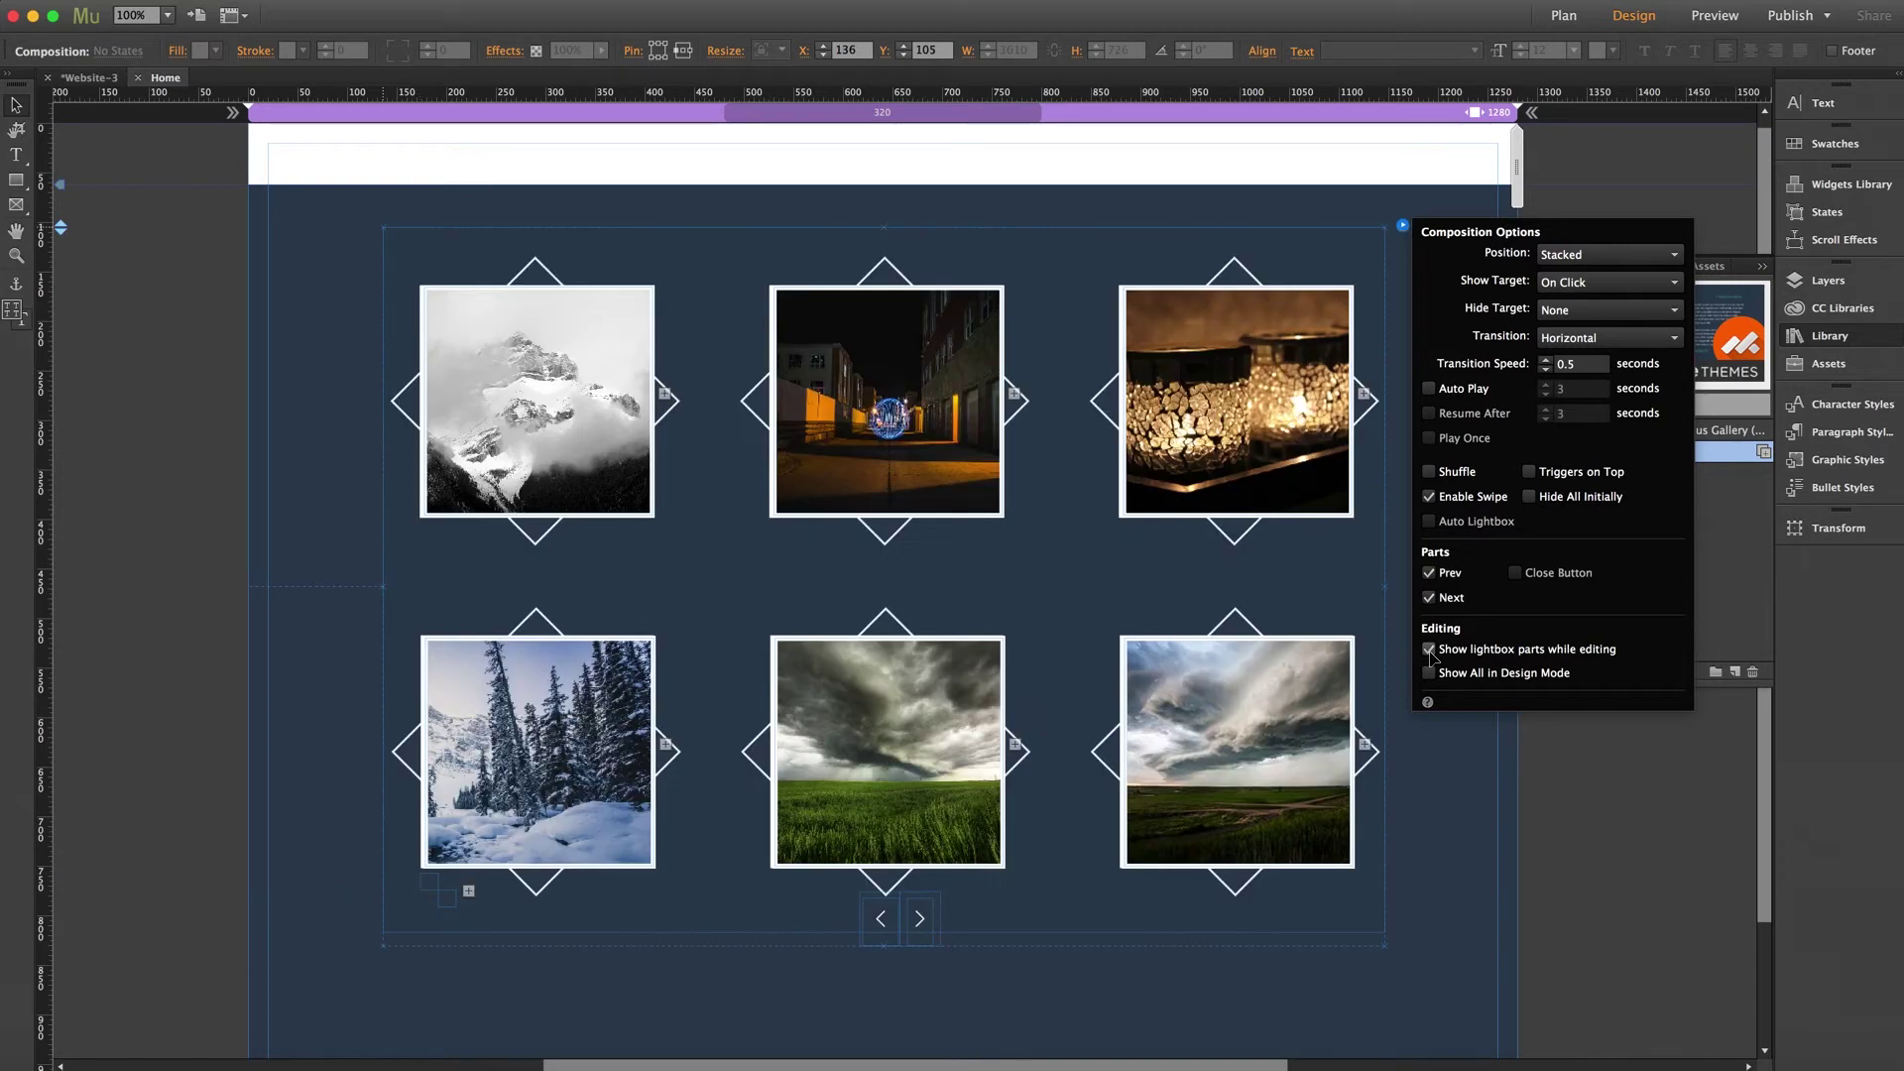
left_click(137, 386)
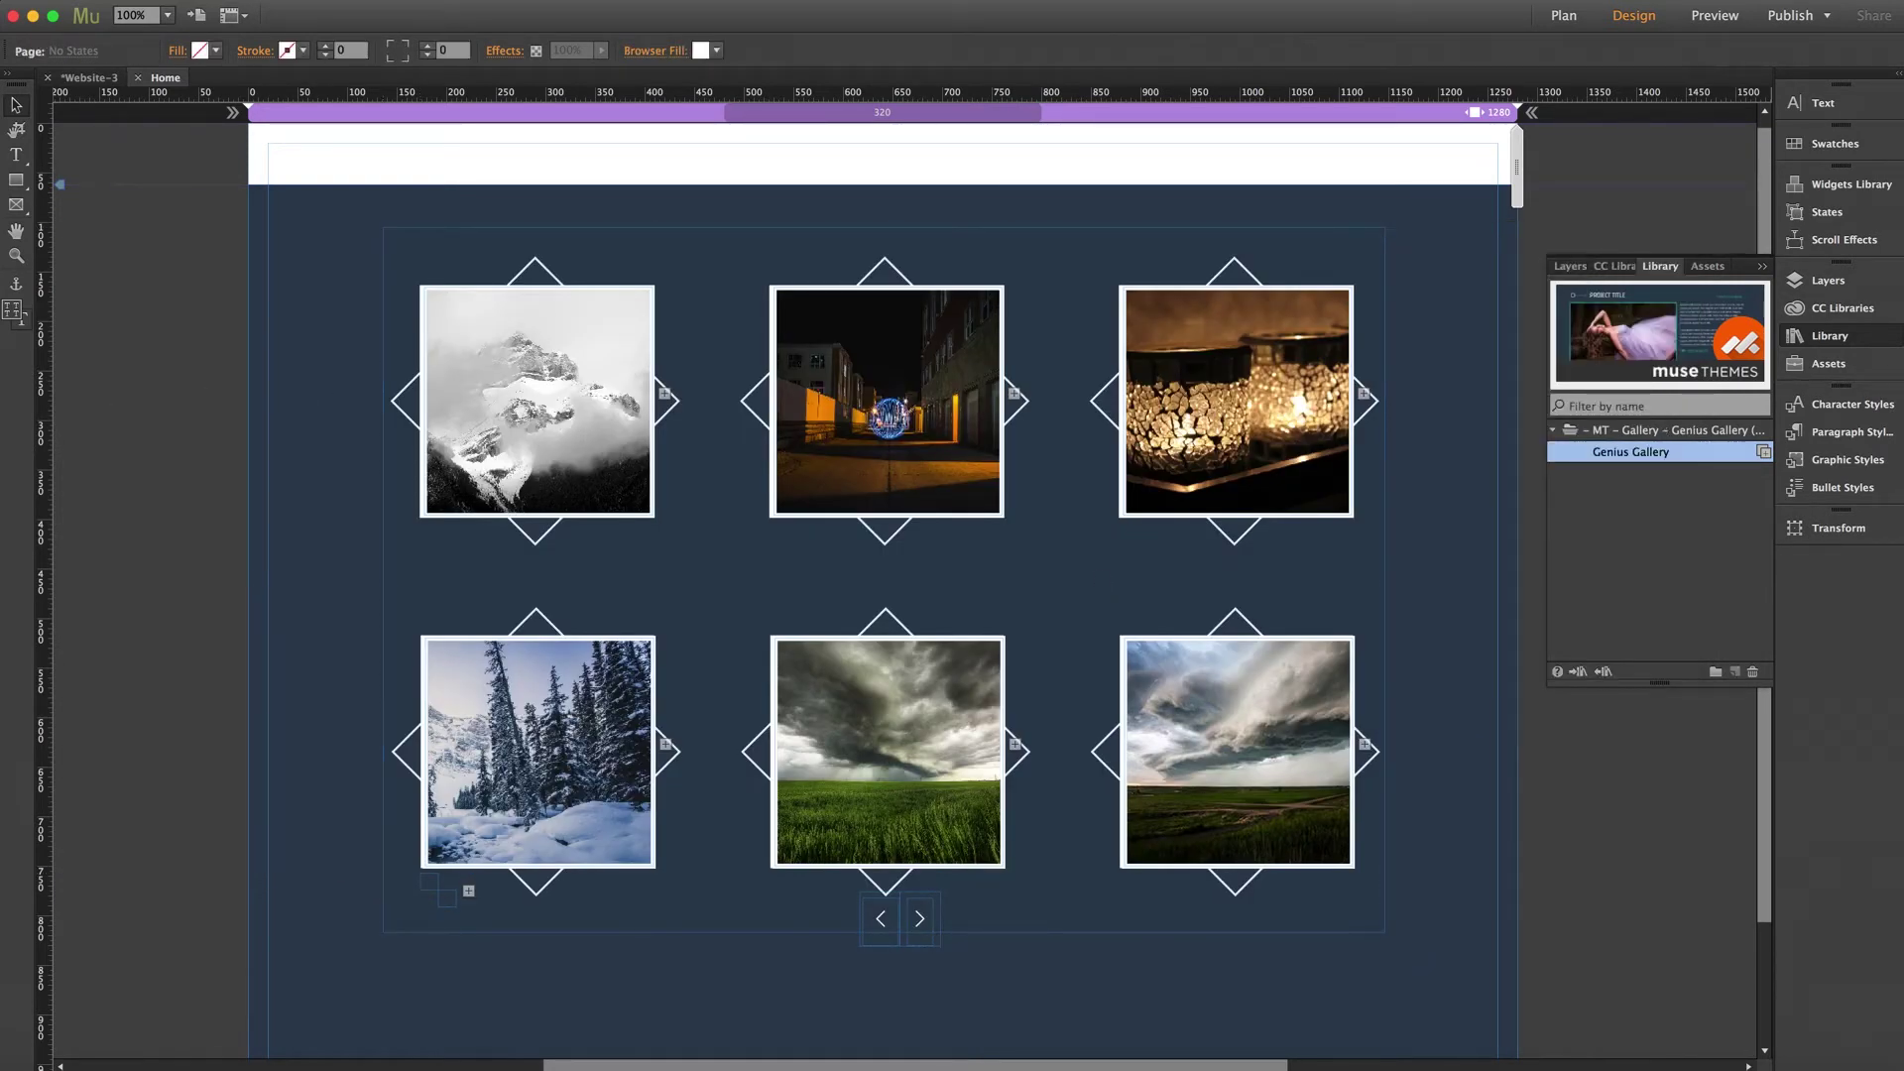
left_click(516, 366)
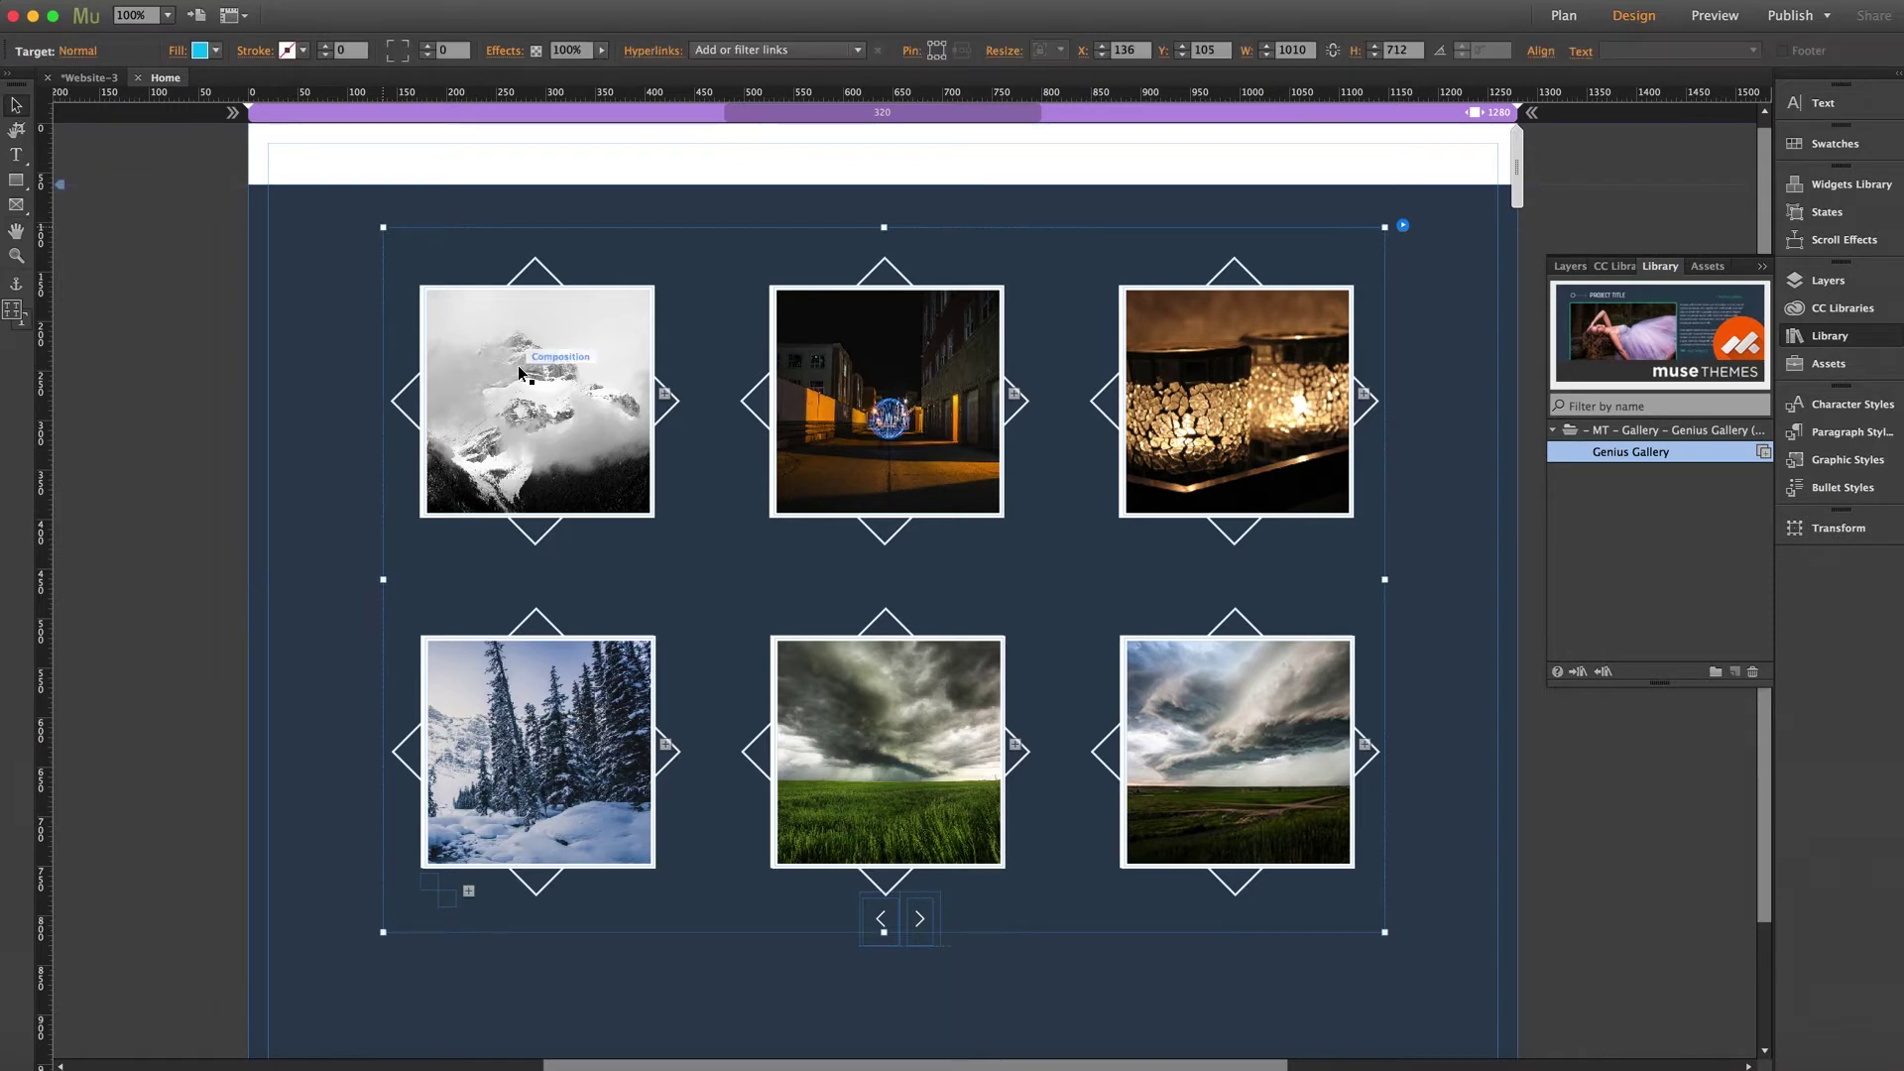
left_click(519, 368)
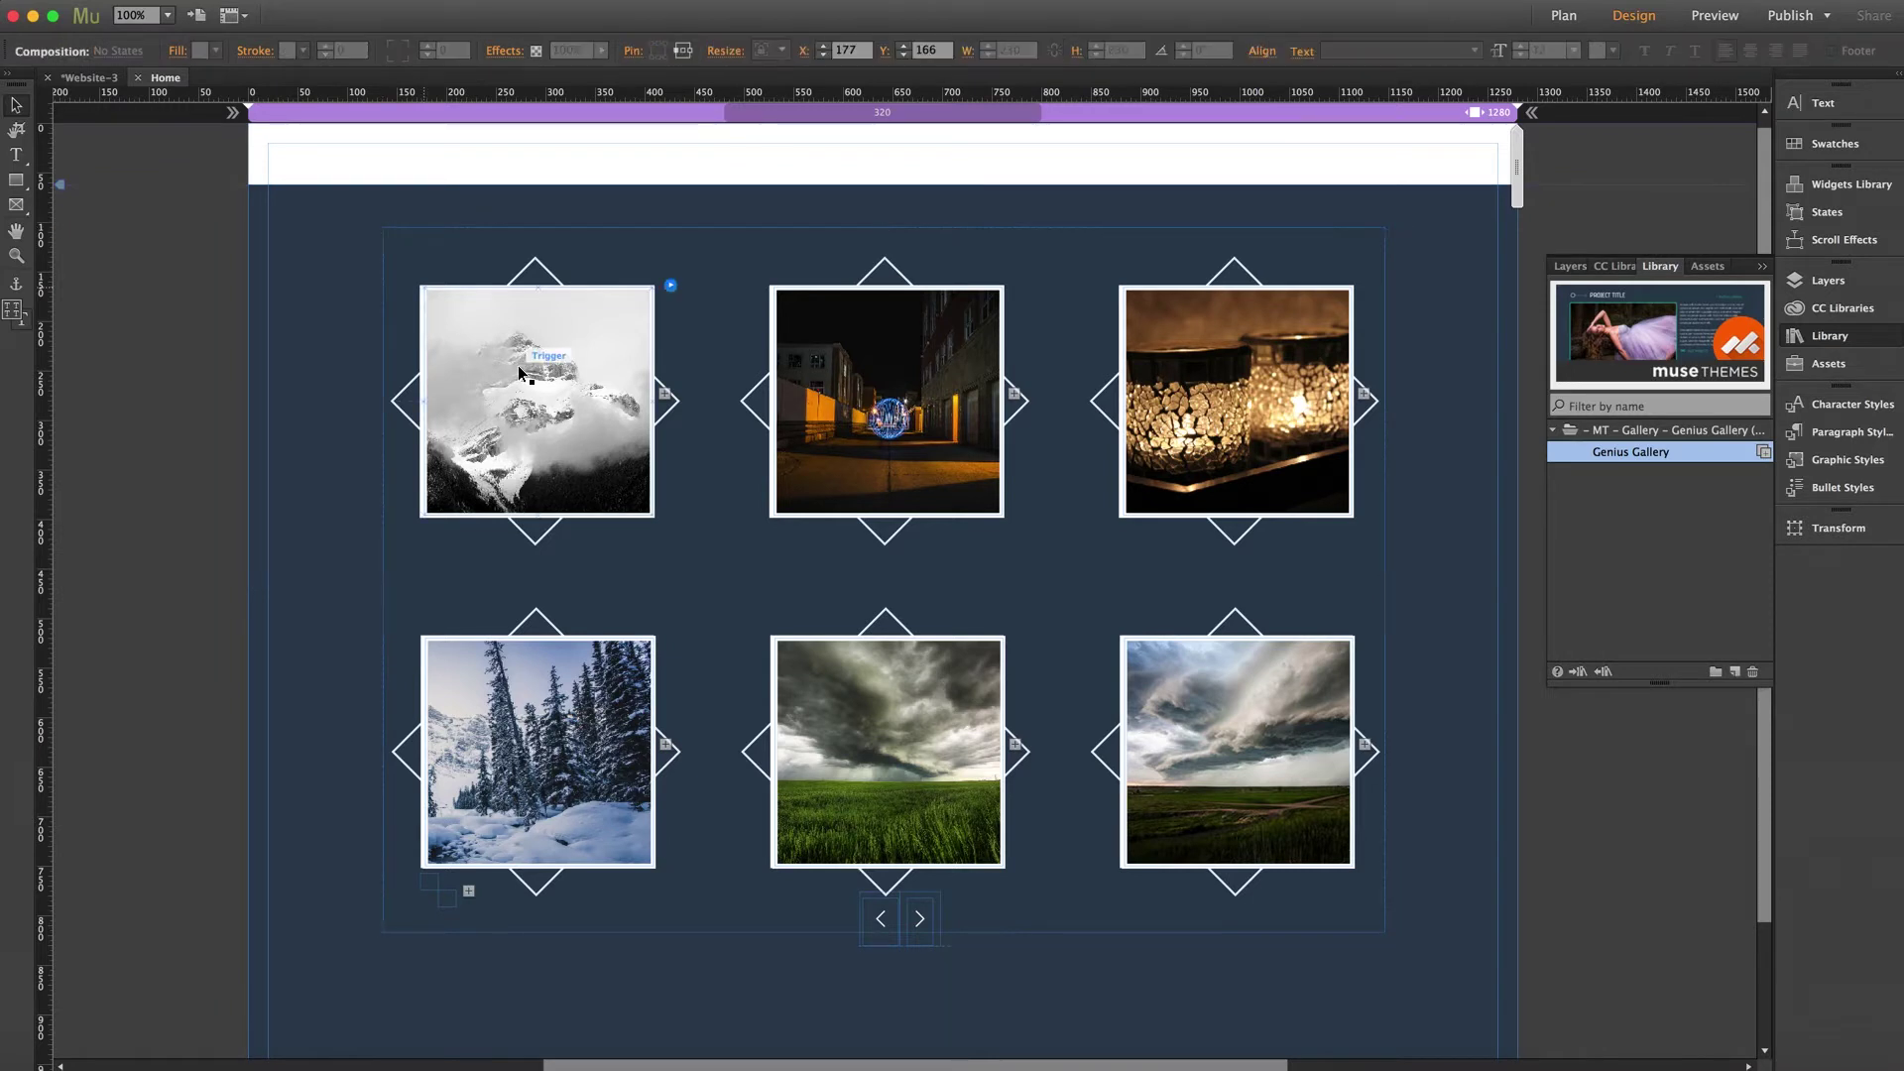
left_click(671, 287)
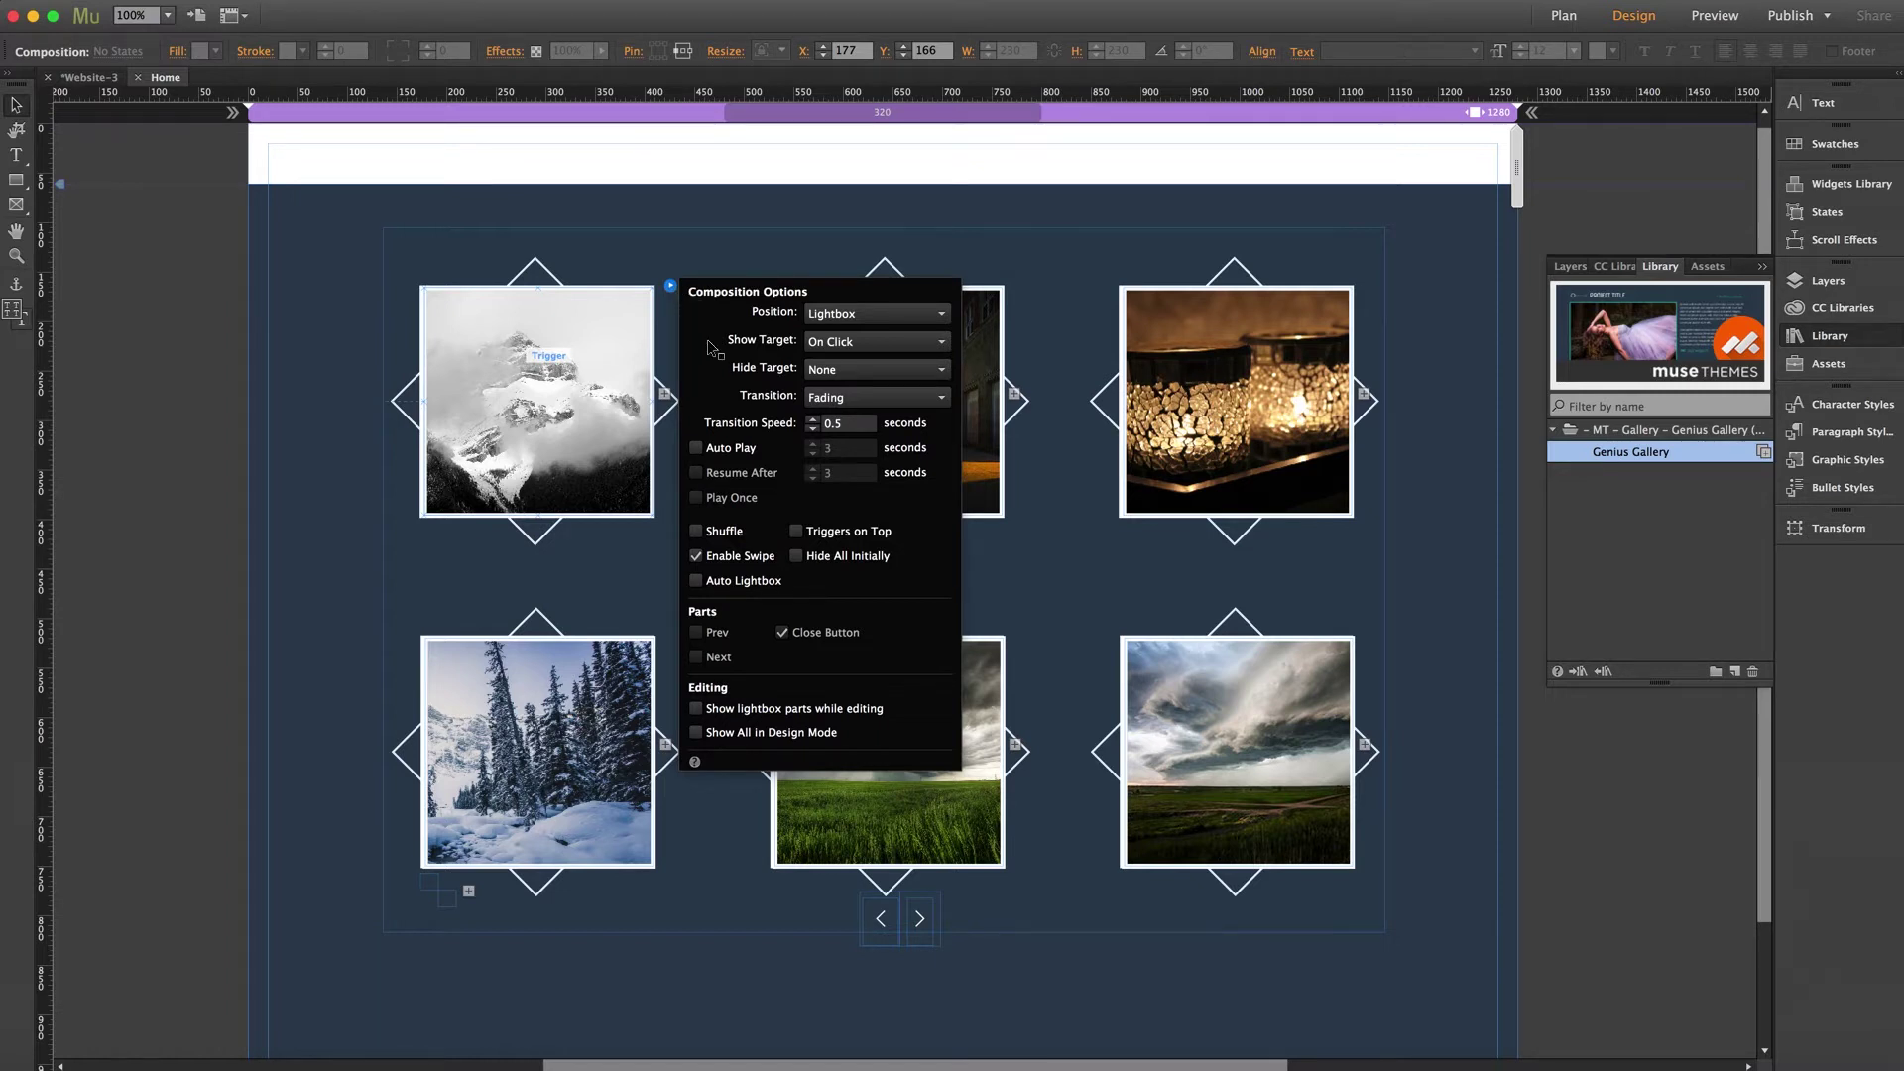
left_click(696, 708)
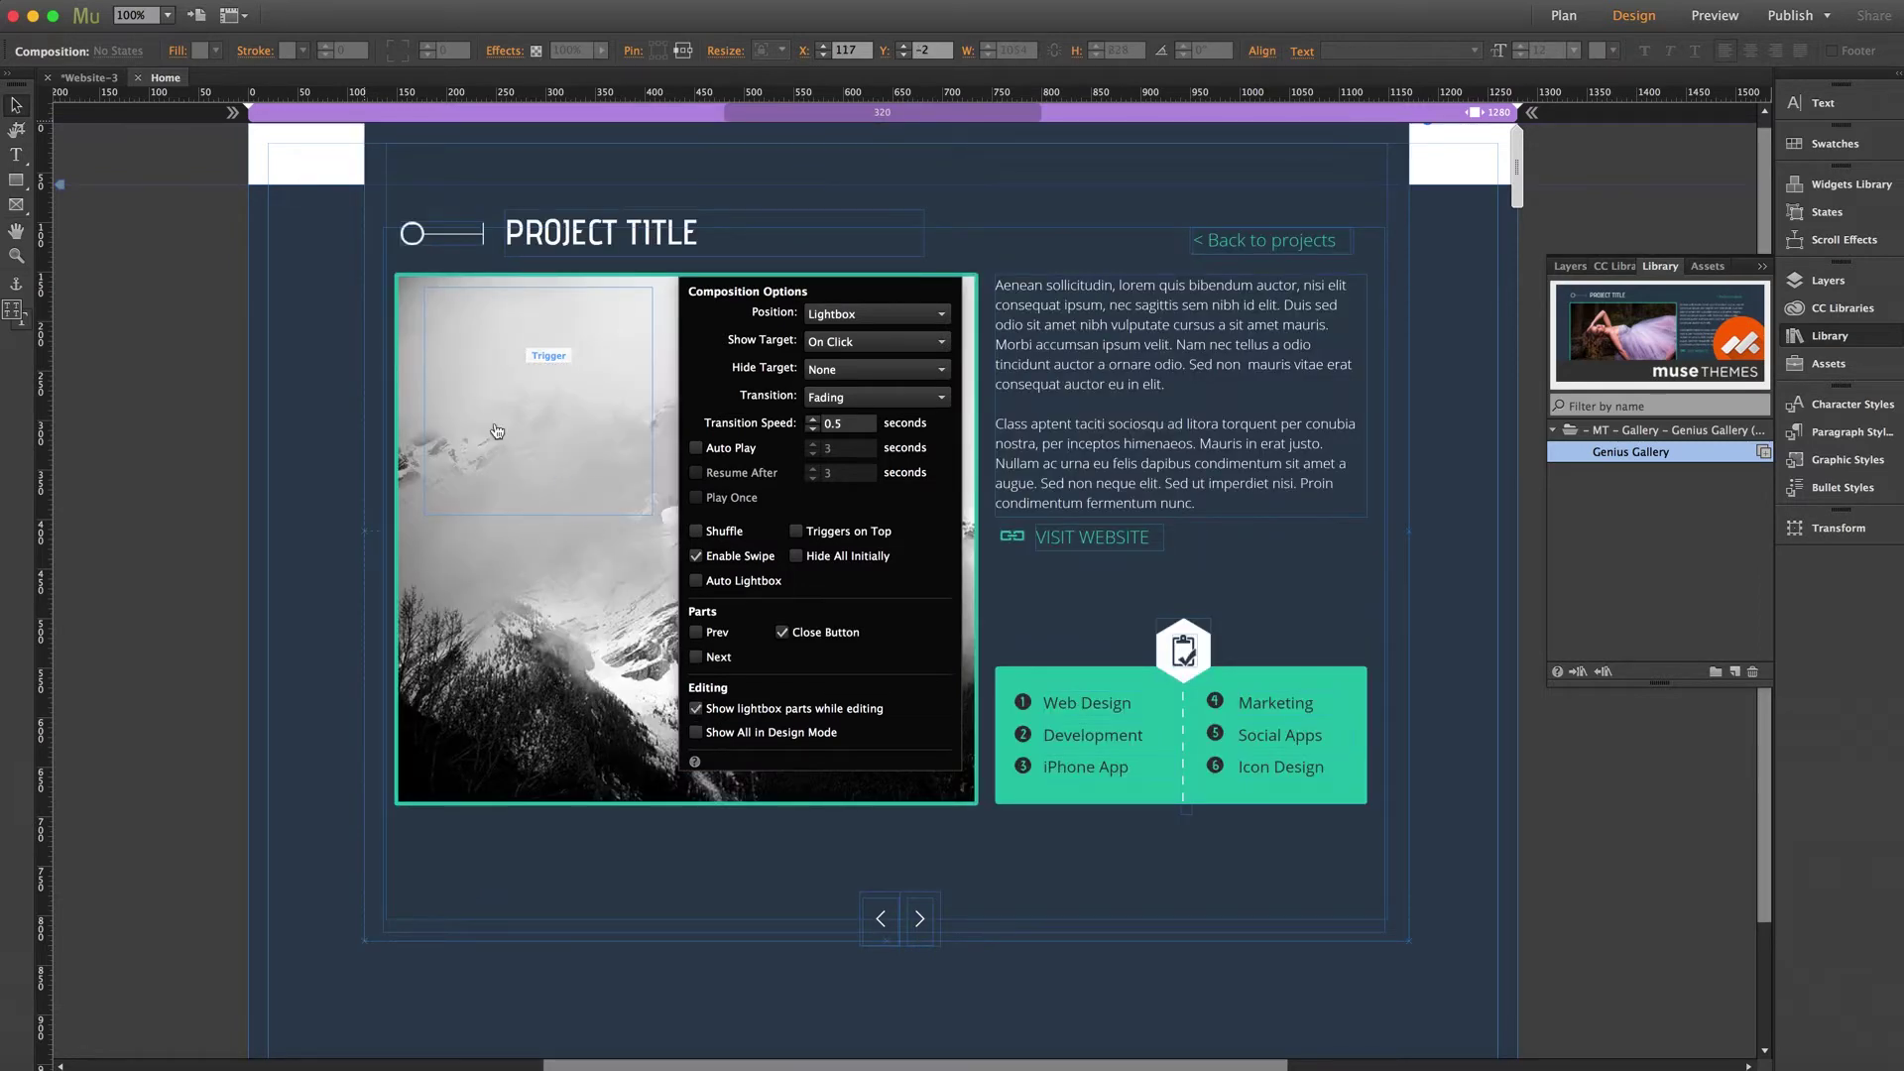
left_click(165, 378)
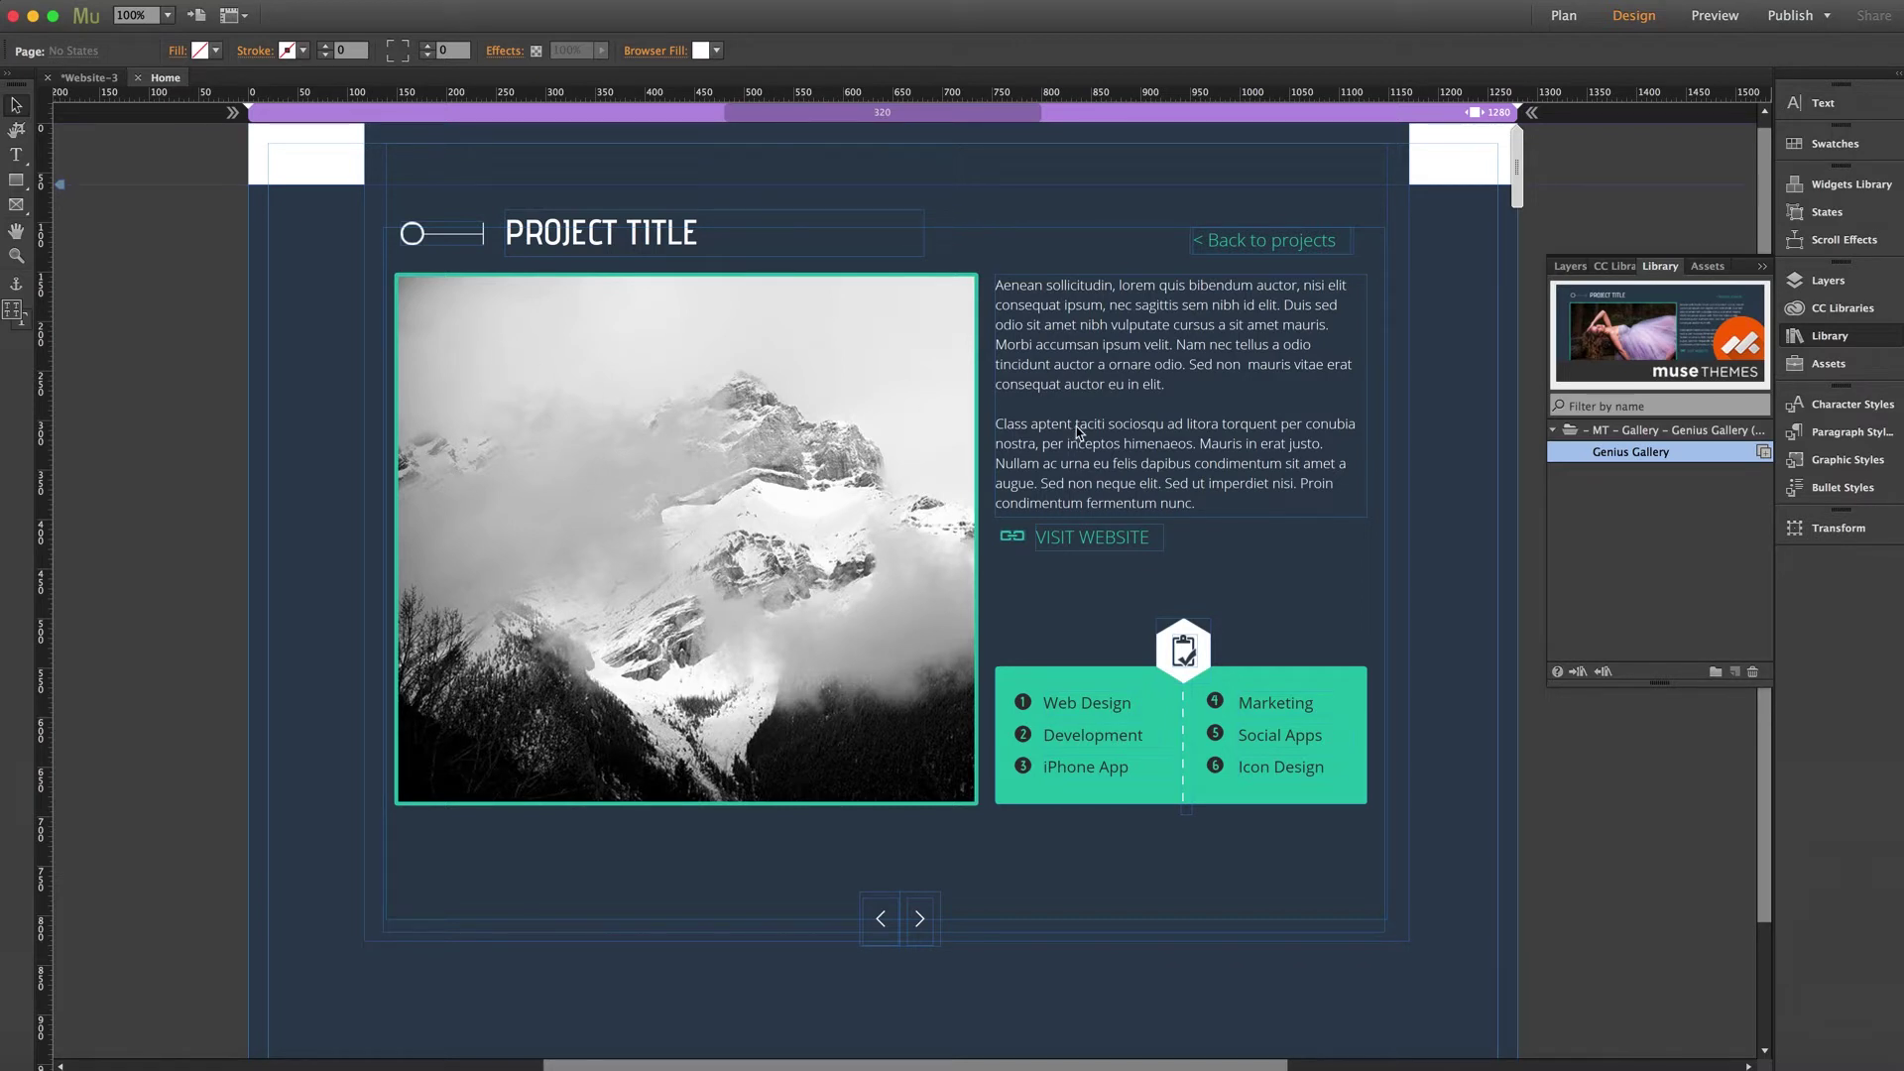
Step: Drill into the gallery composition until the '< Back to projects' text frame is selected
left_click(782, 443)
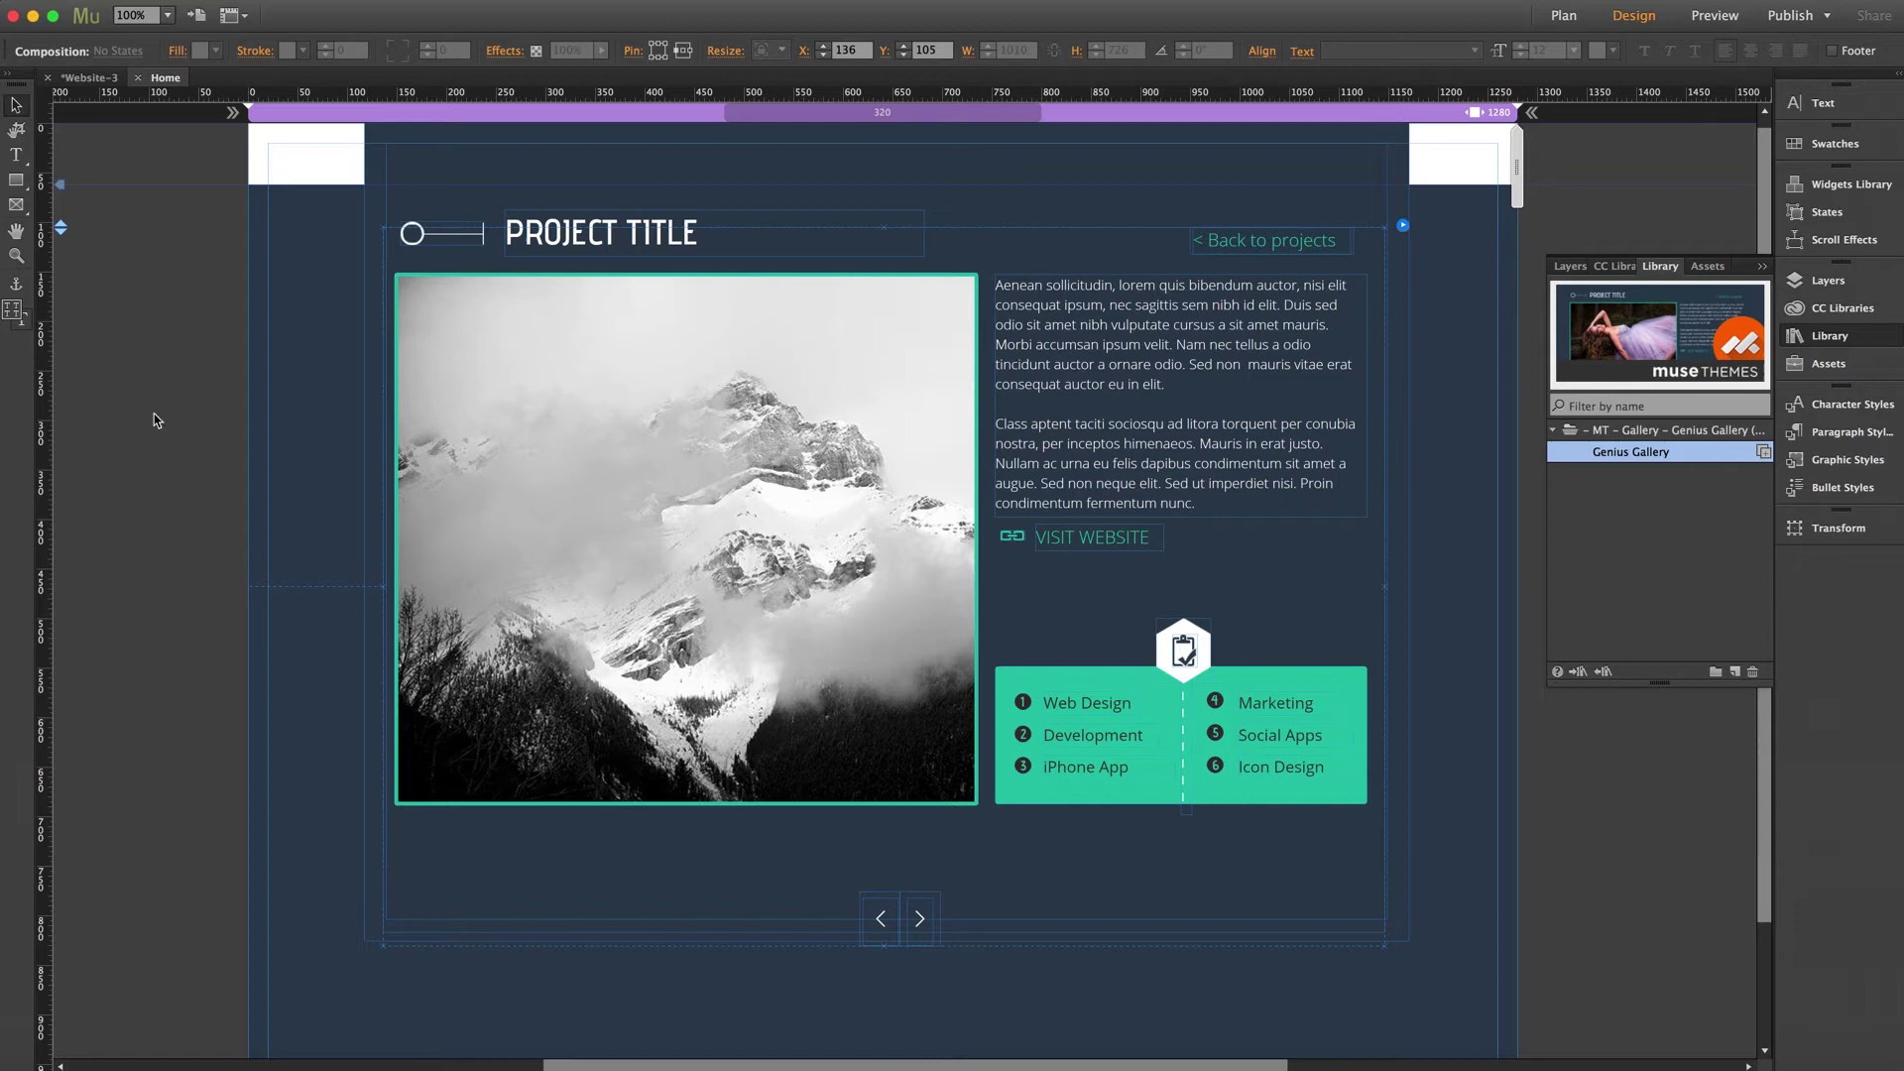
left_click(1249, 266)
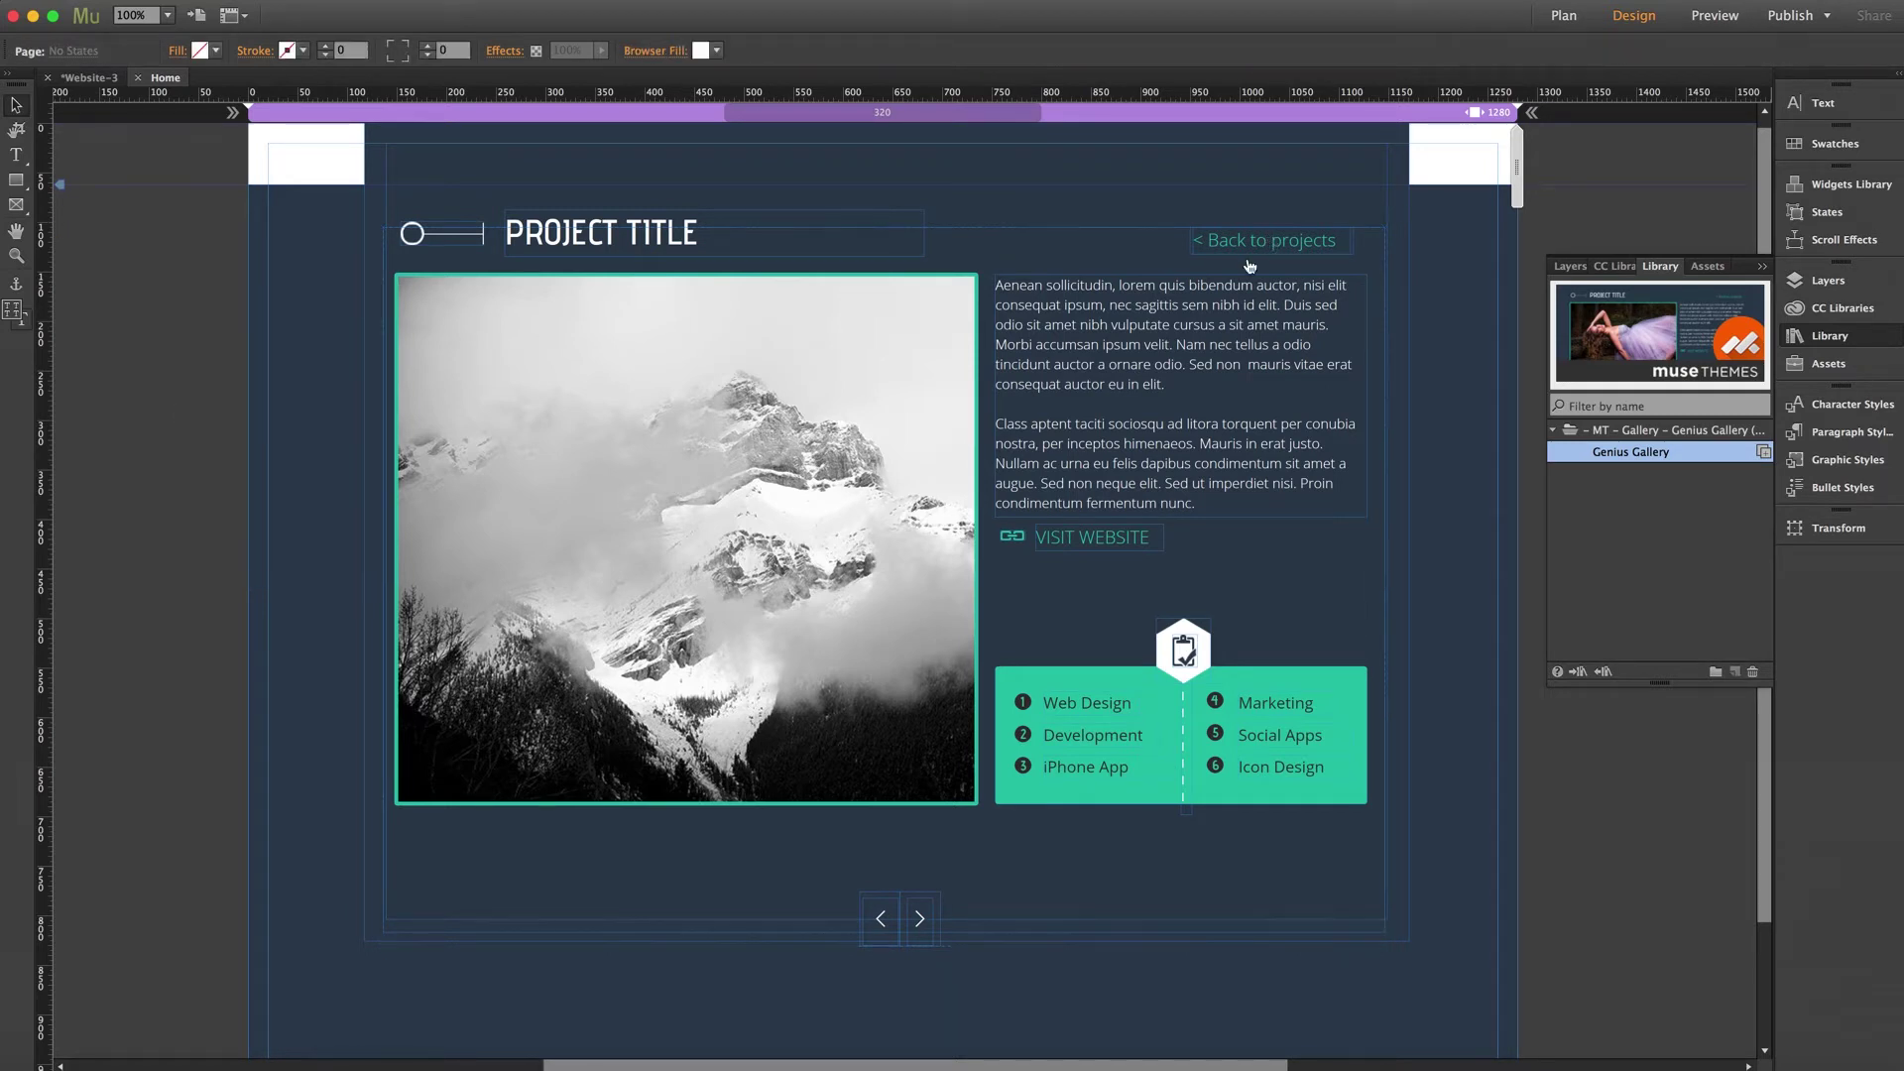
left_click(1283, 243)
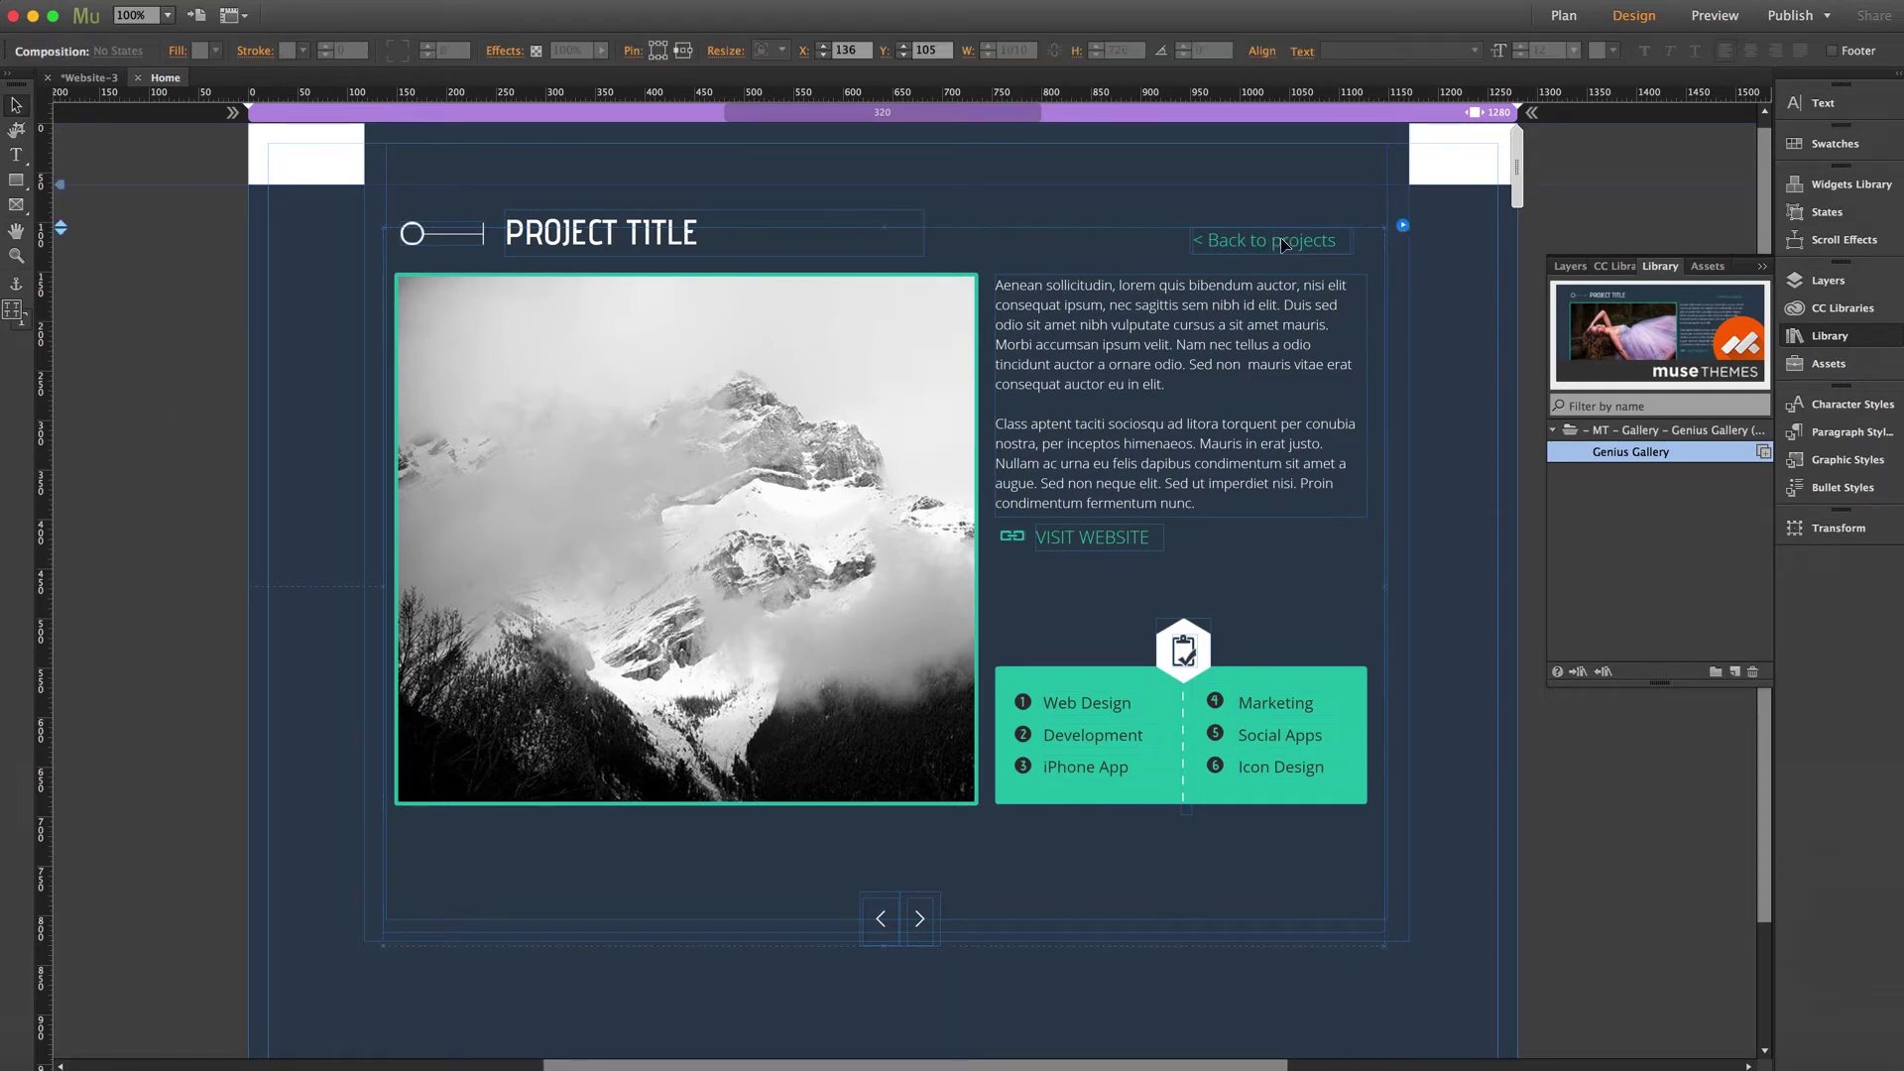
left_click(1282, 238)
left_click(1282, 238)
left_click(1276, 236)
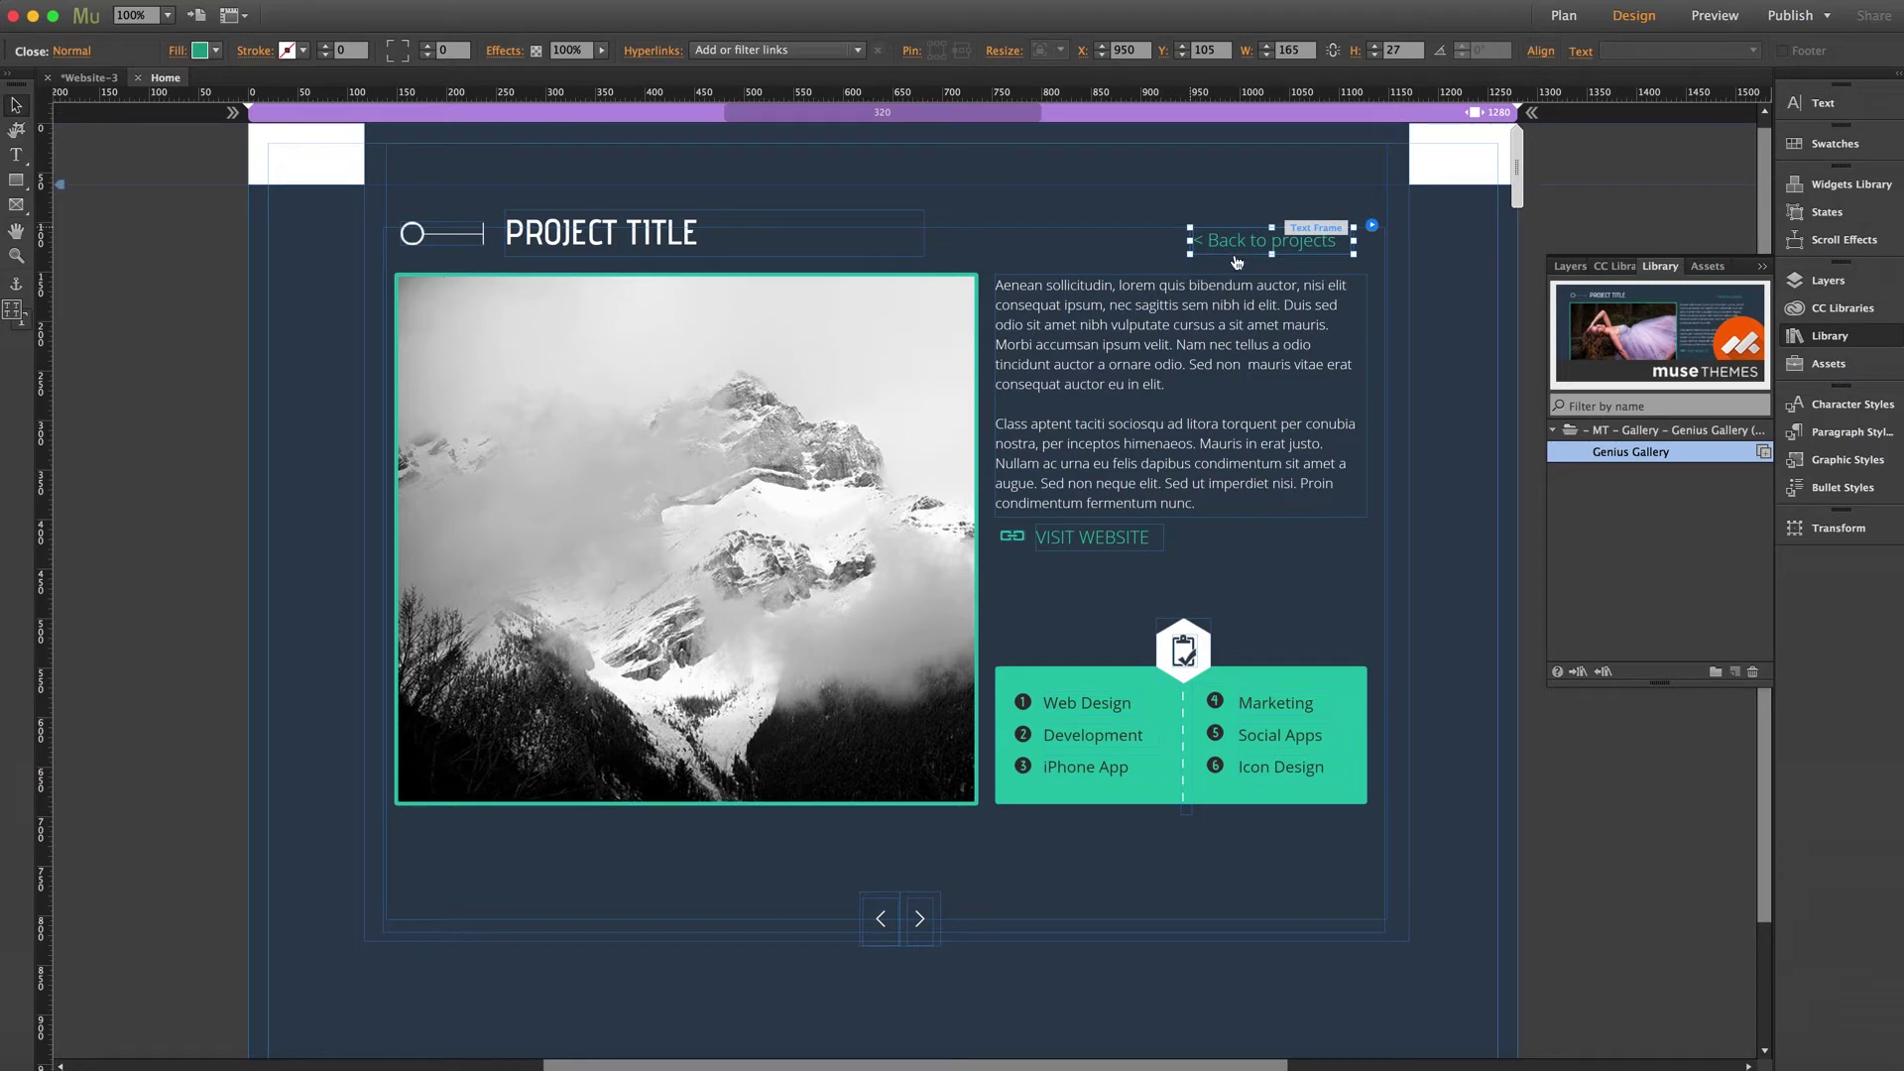
left_click(1371, 226)
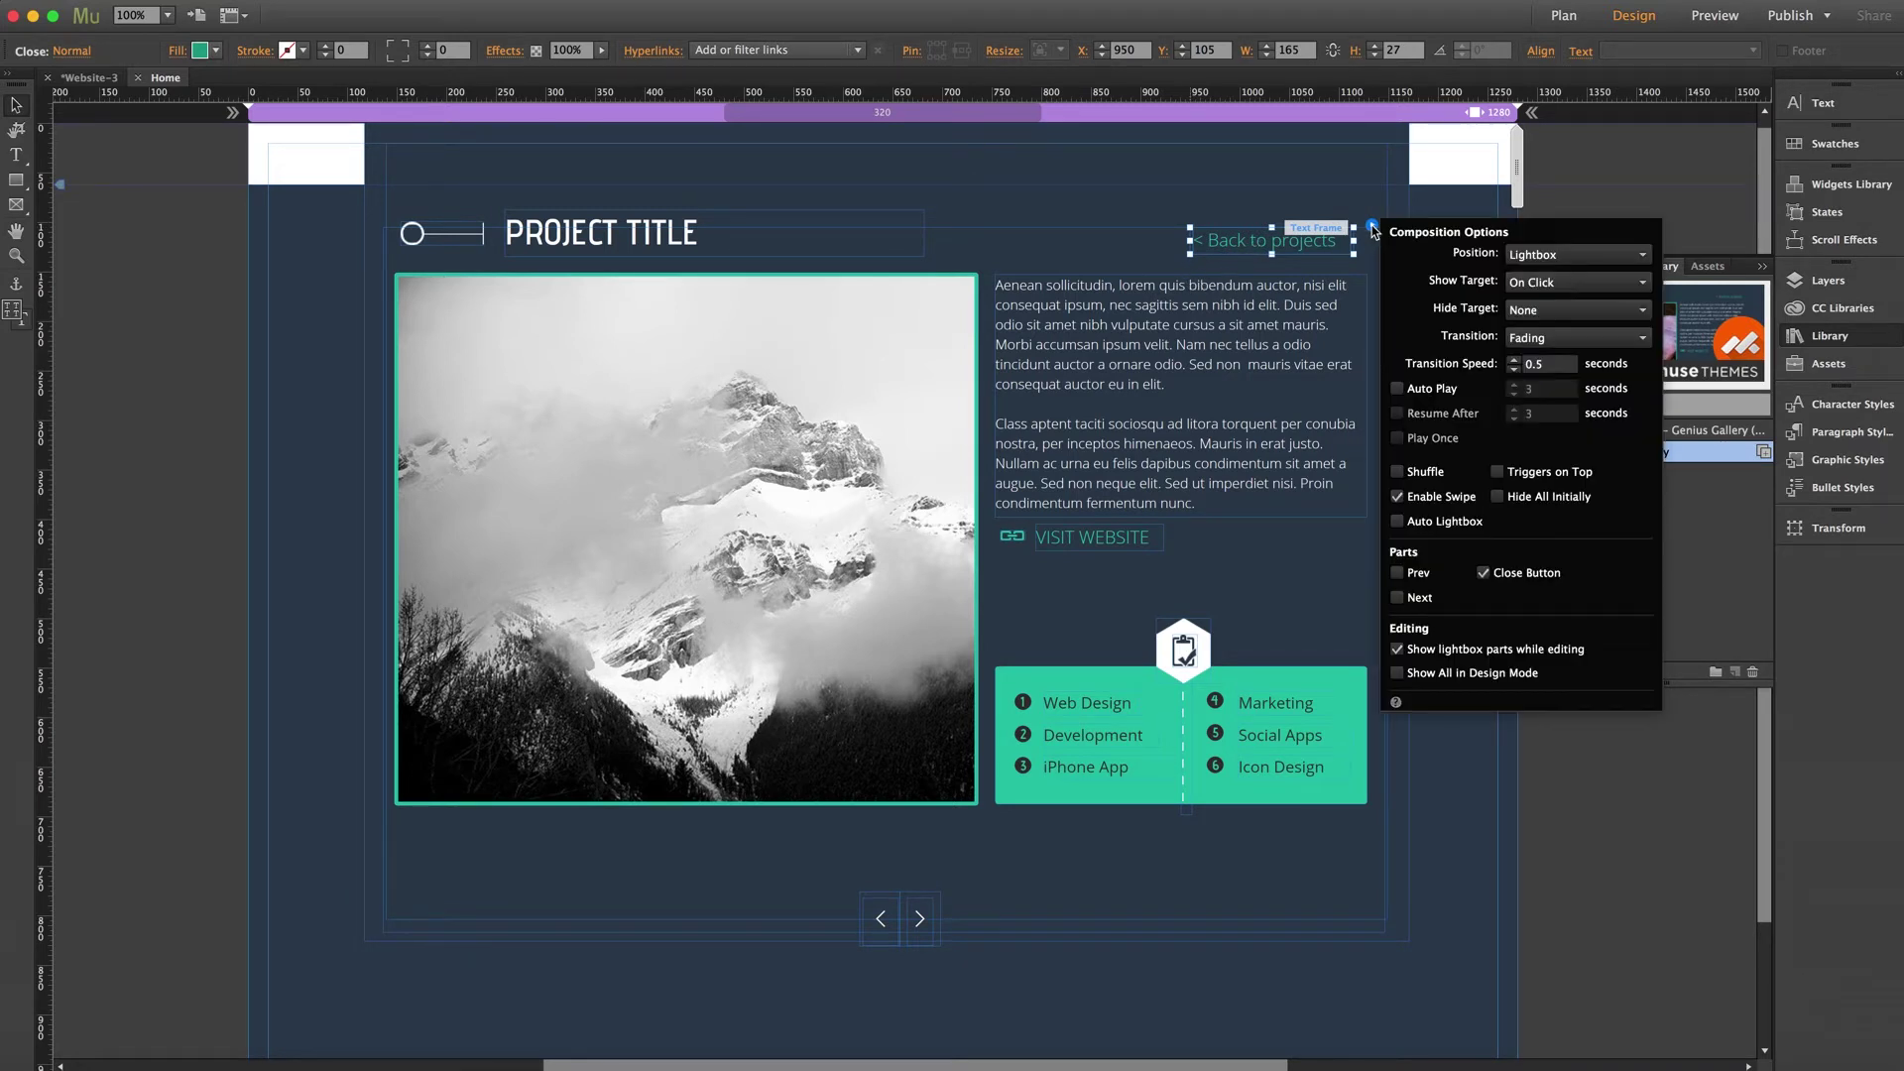
left_click(1484, 573)
left_click(1483, 572)
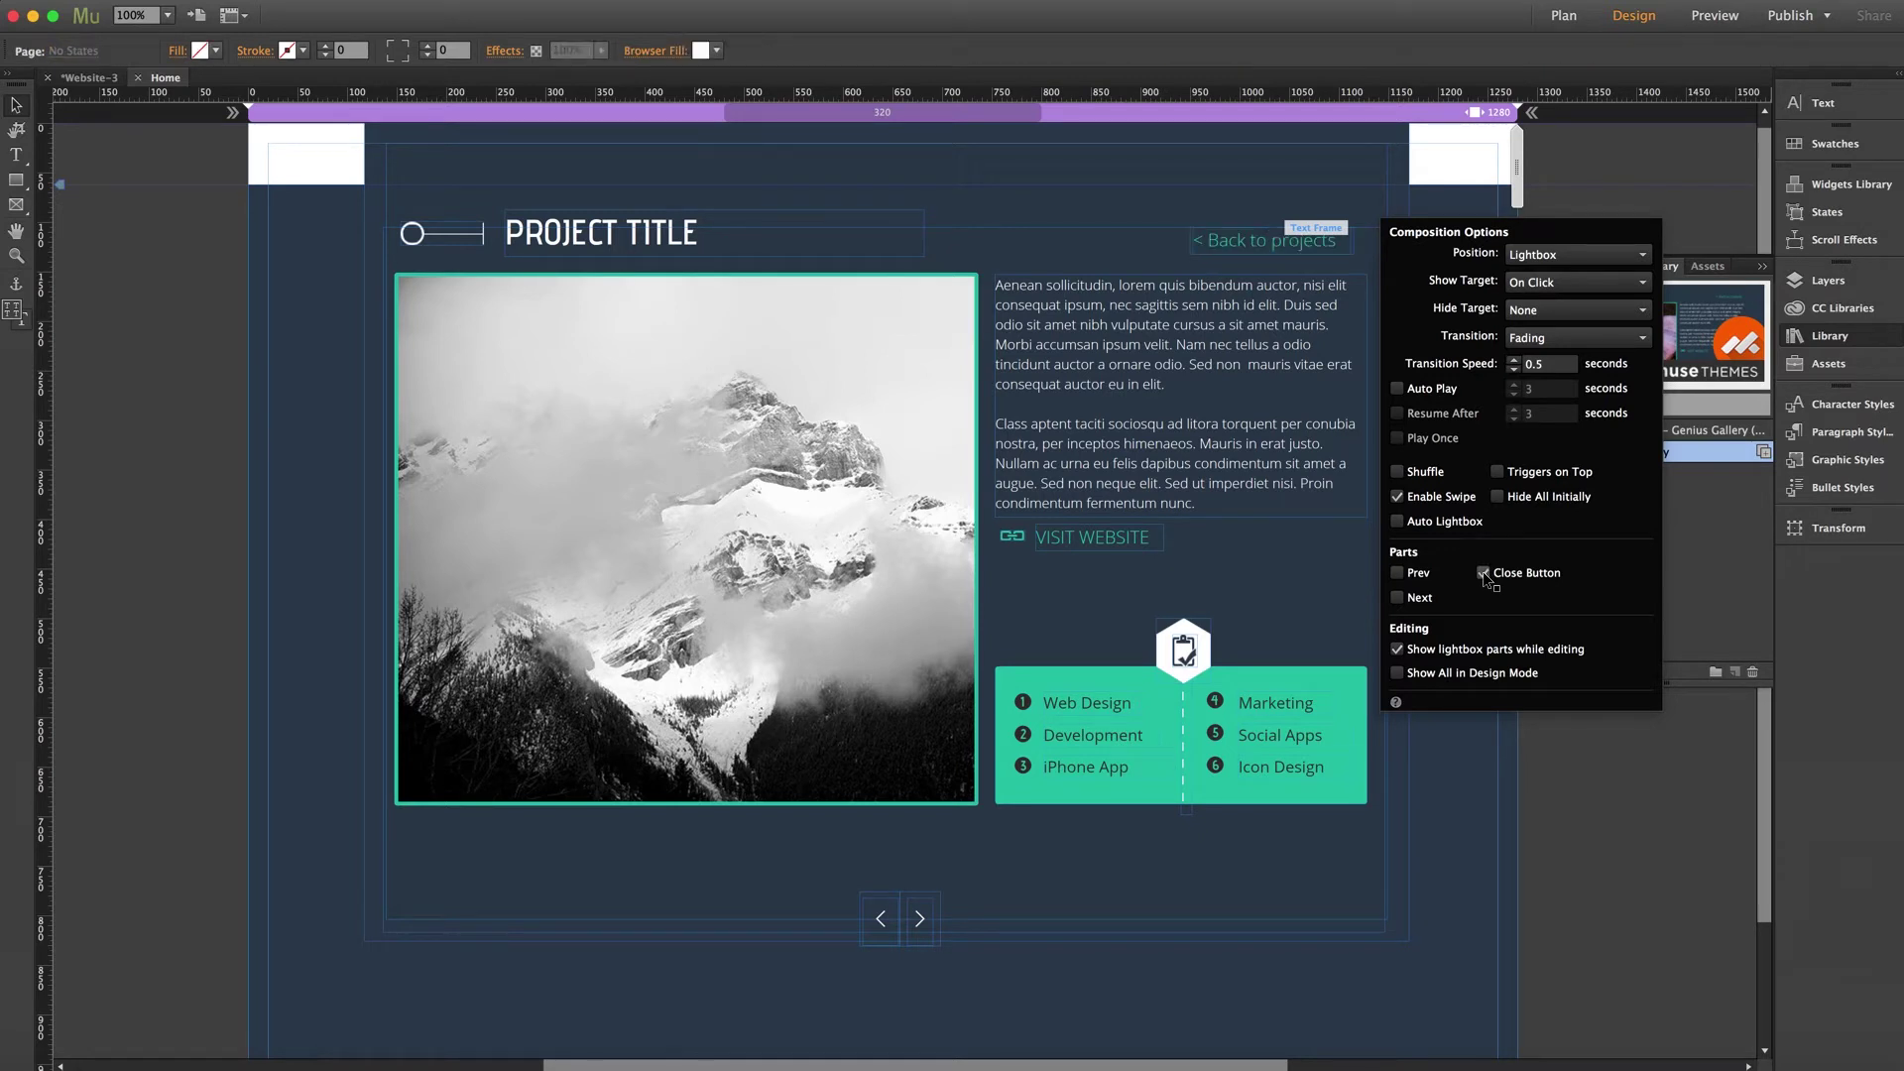
left_click(1484, 573)
left_click(1483, 573)
left_click(1150, 245)
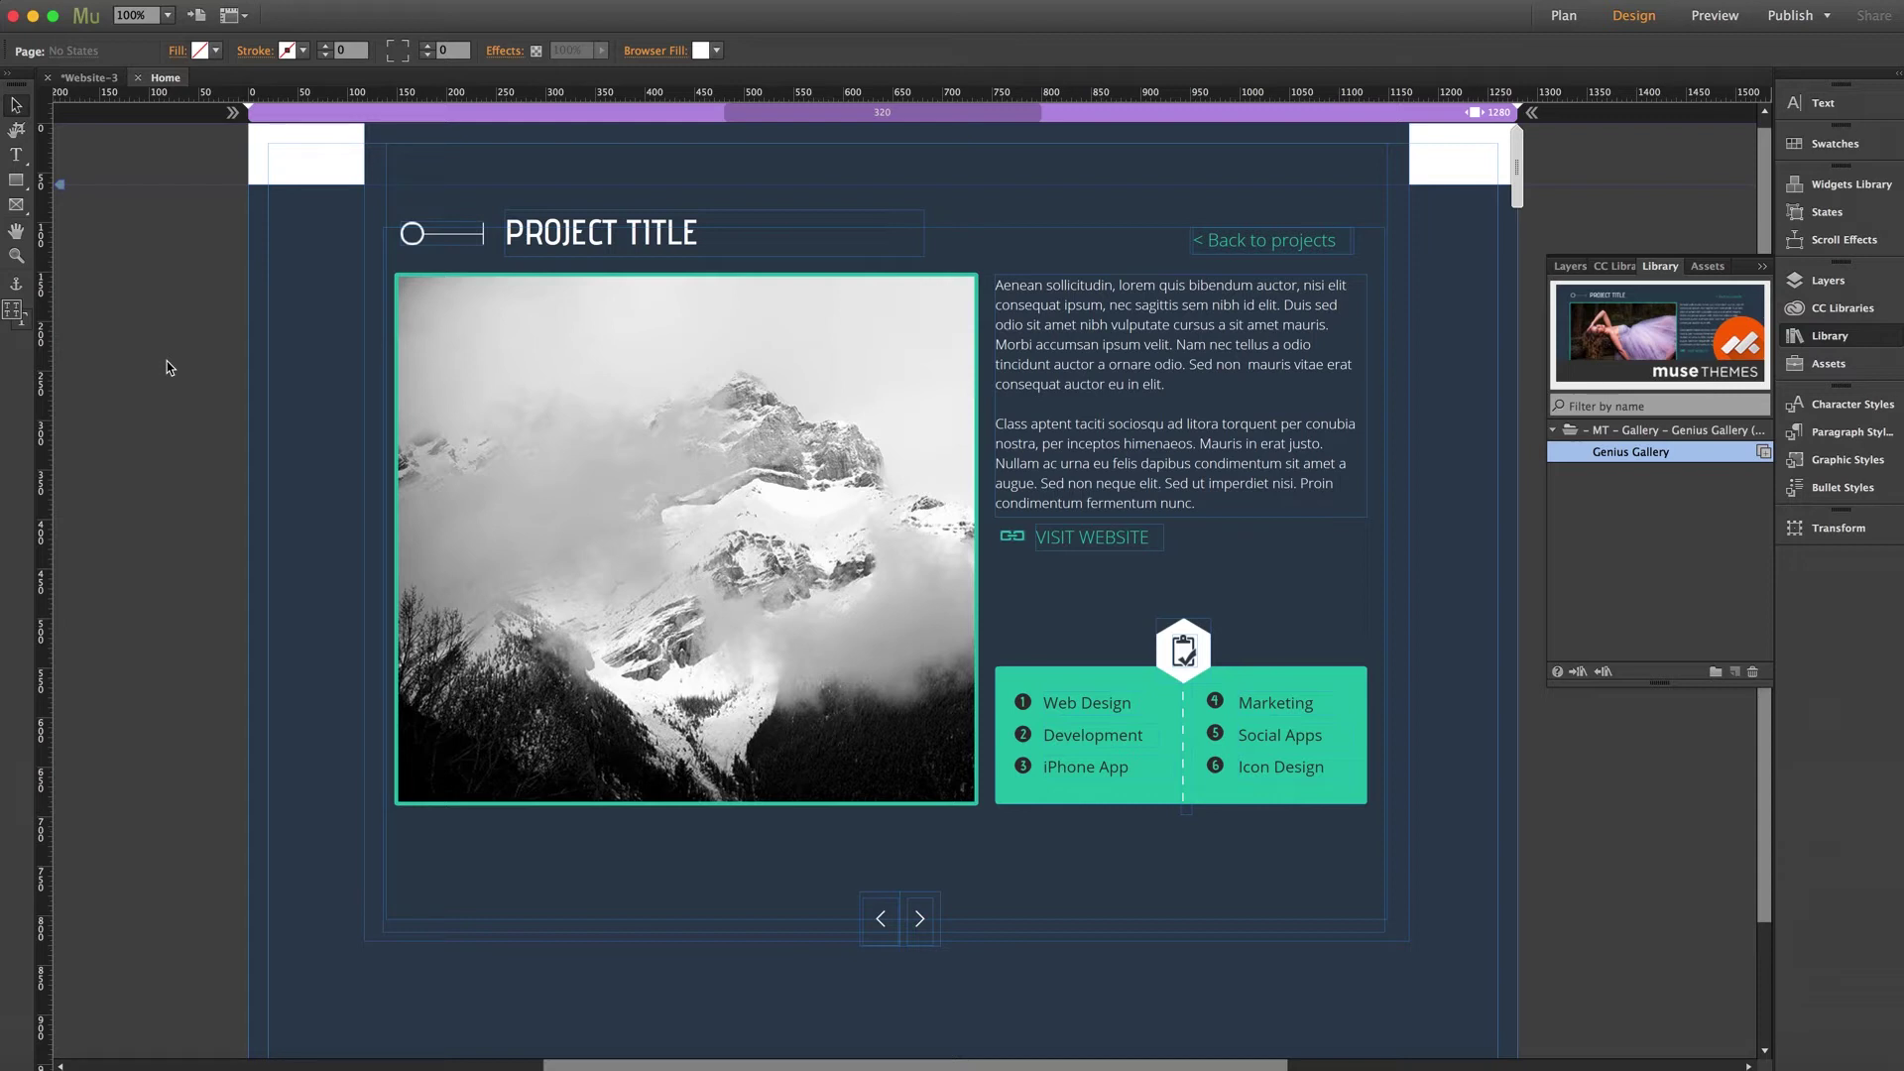
Step: Set the lightbox container's fill to deep blue 2E3192 (R46 G49 B146)
left_click(375, 155)
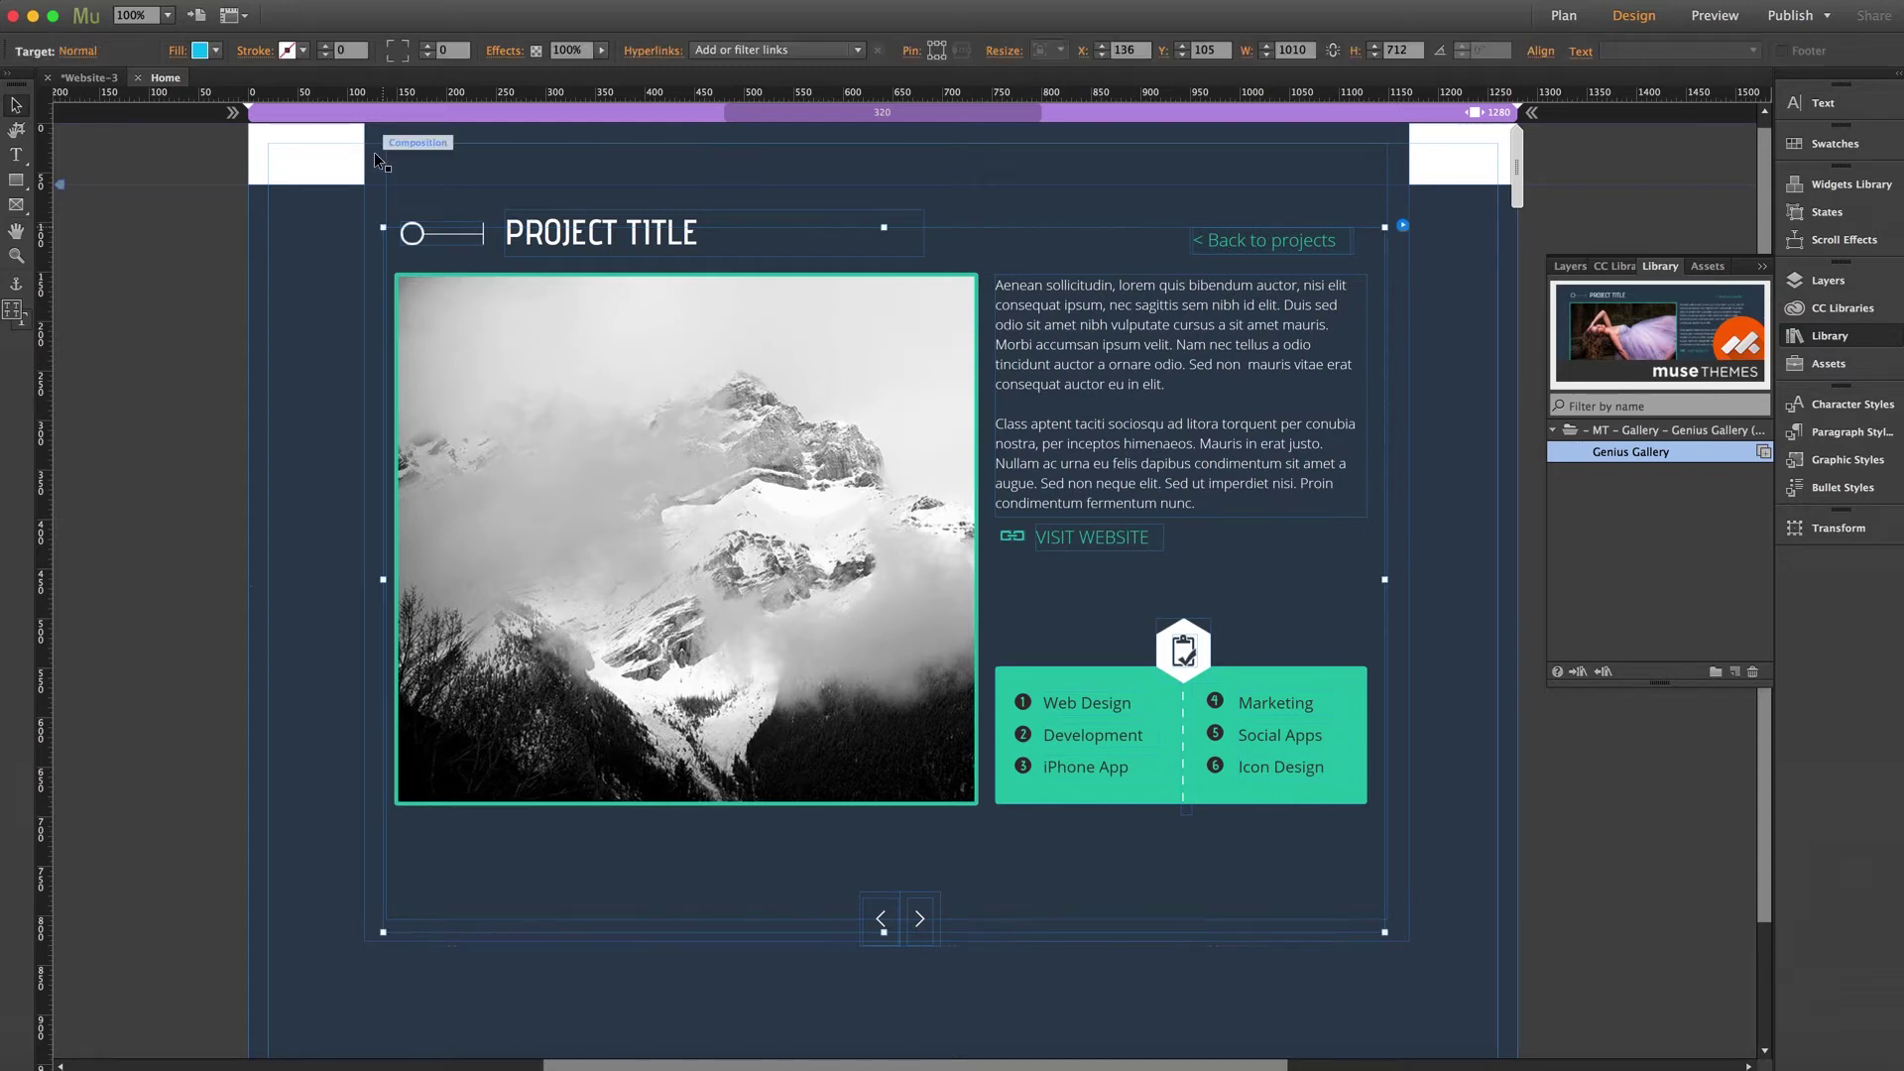
left_click(376, 148)
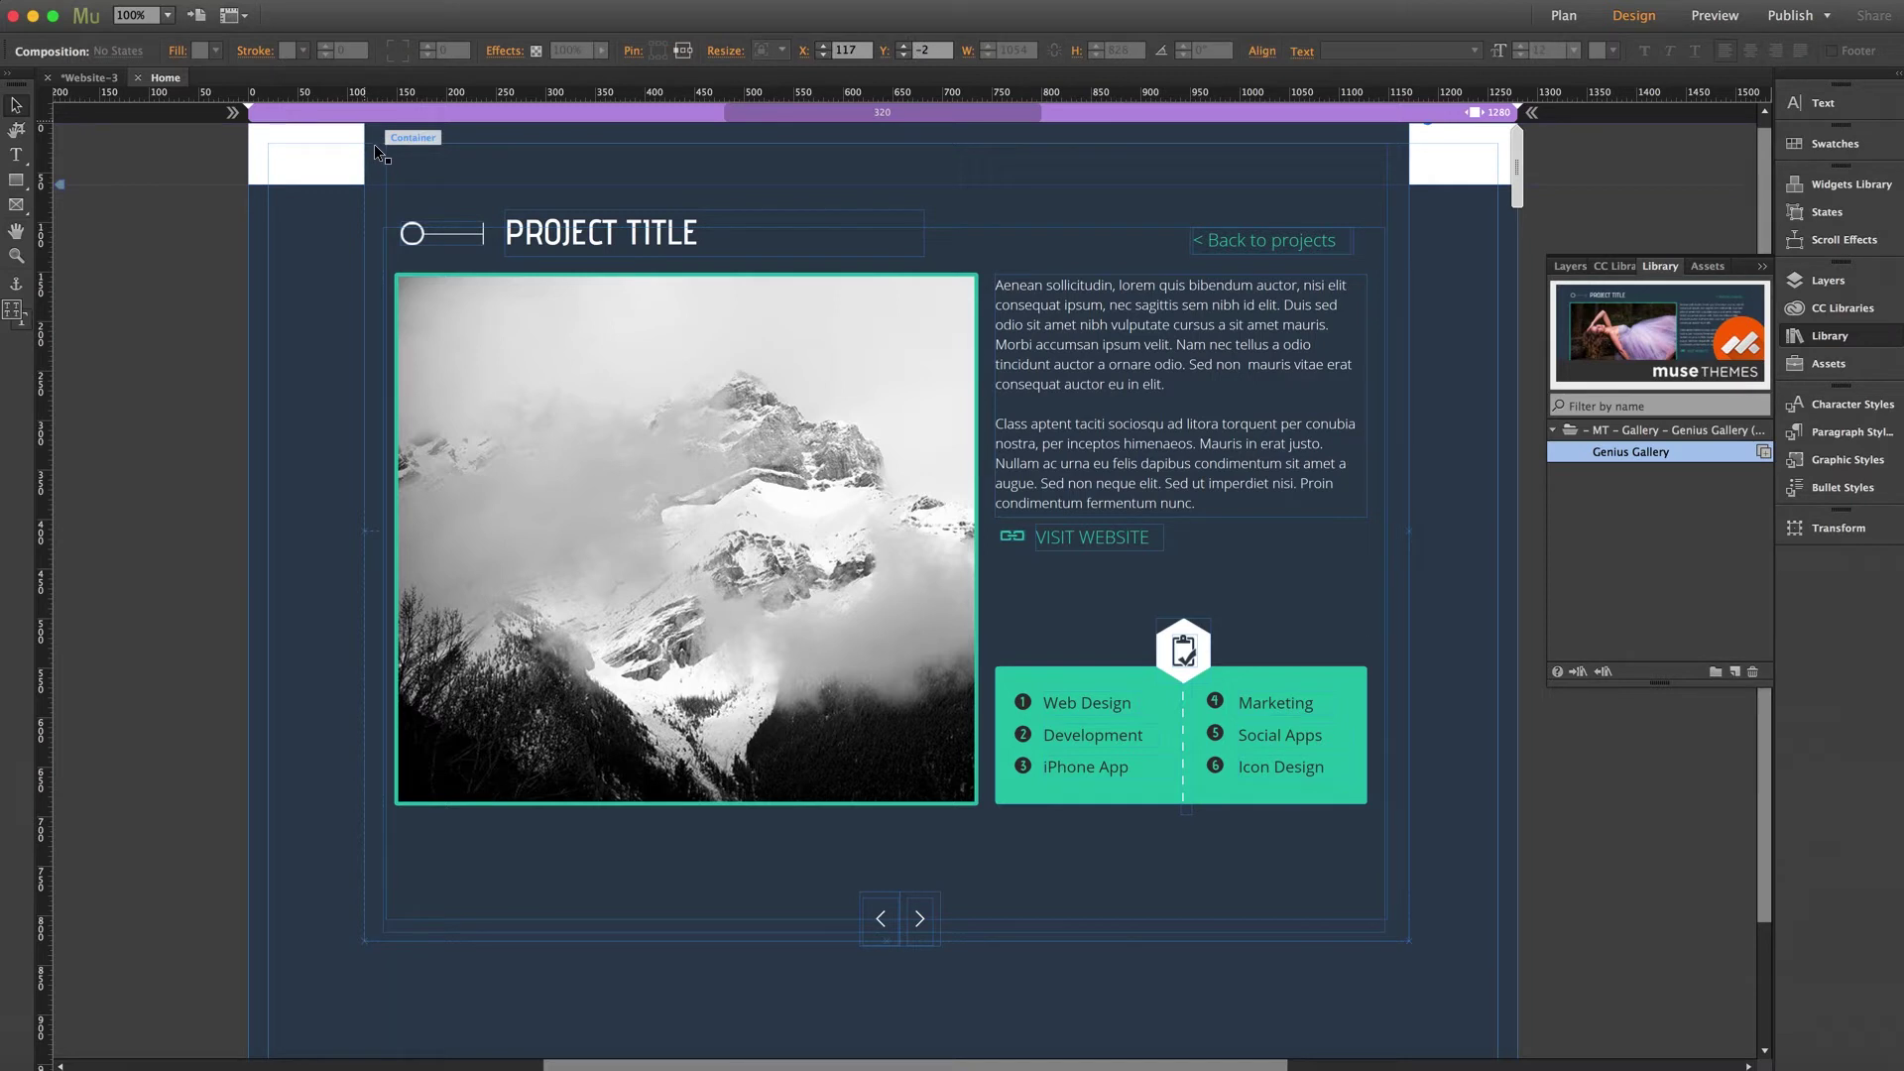
left_click(374, 145)
left_click(199, 51)
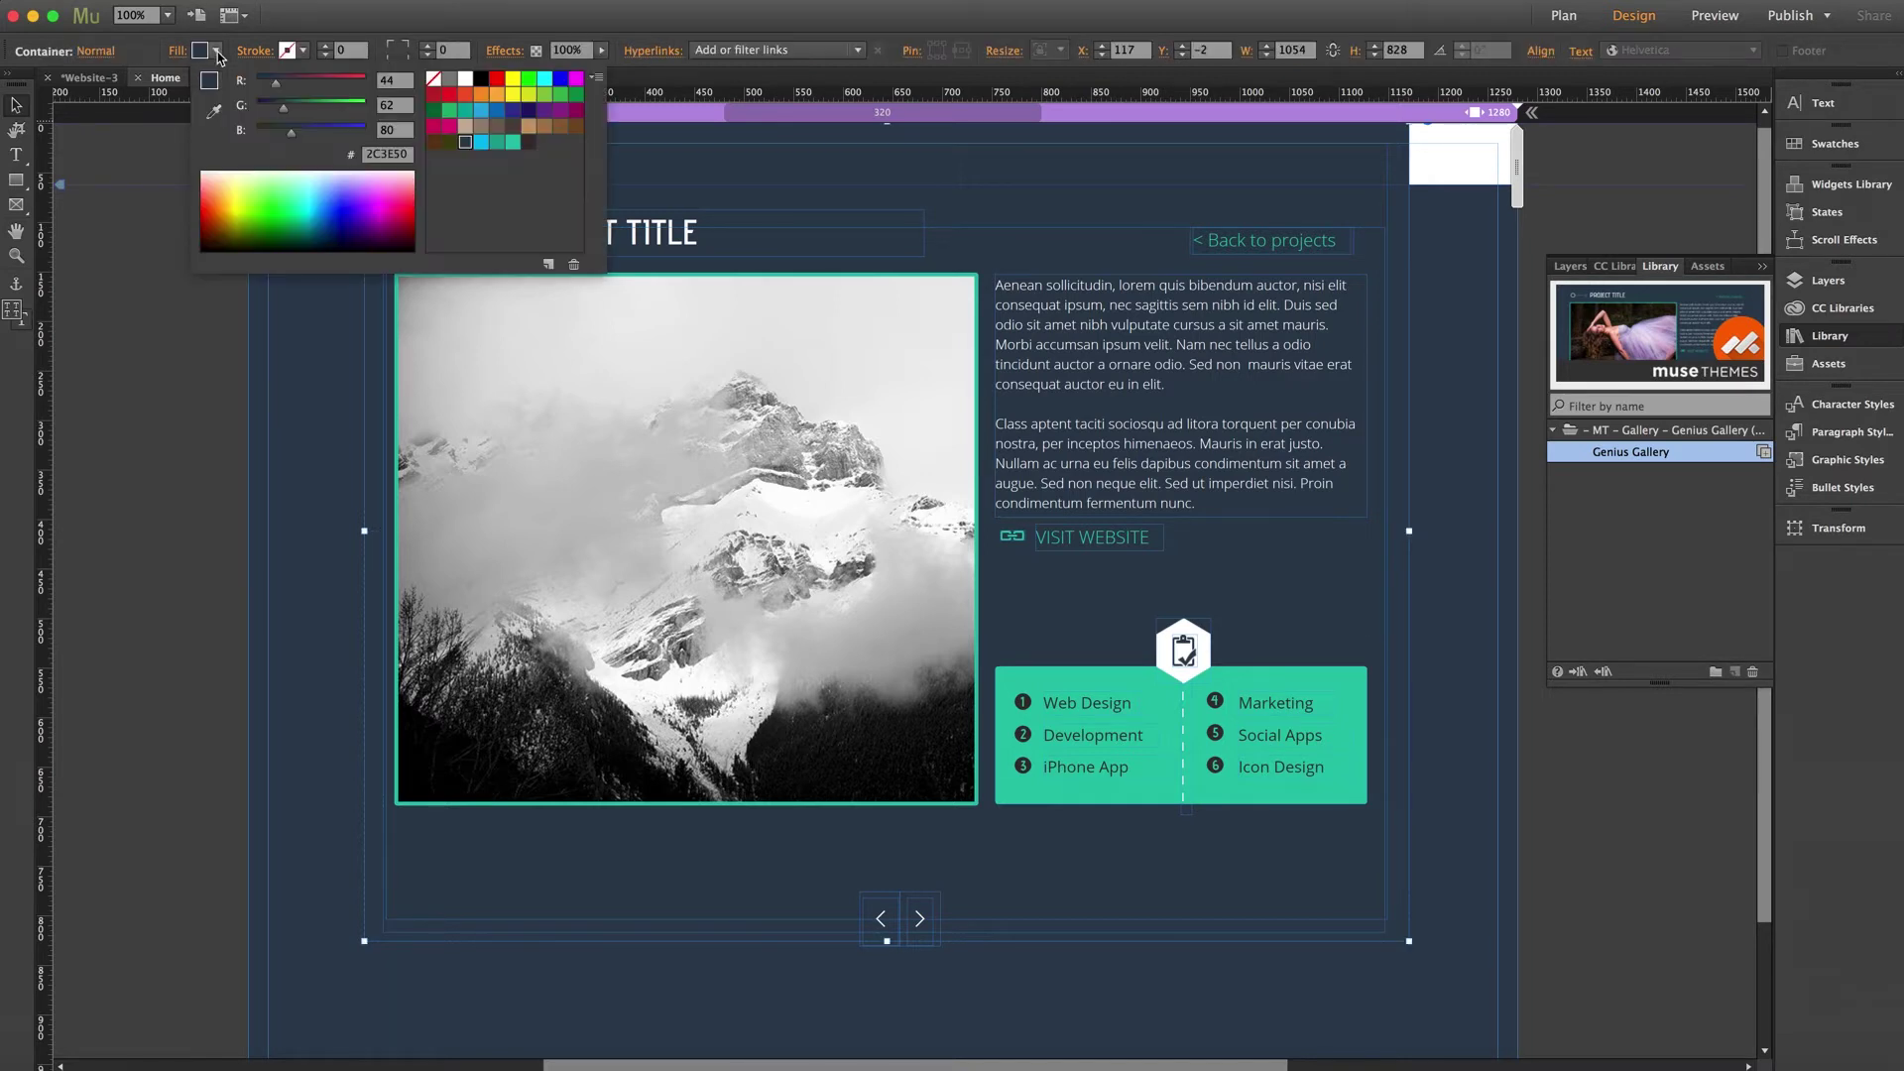
left_click(511, 112)
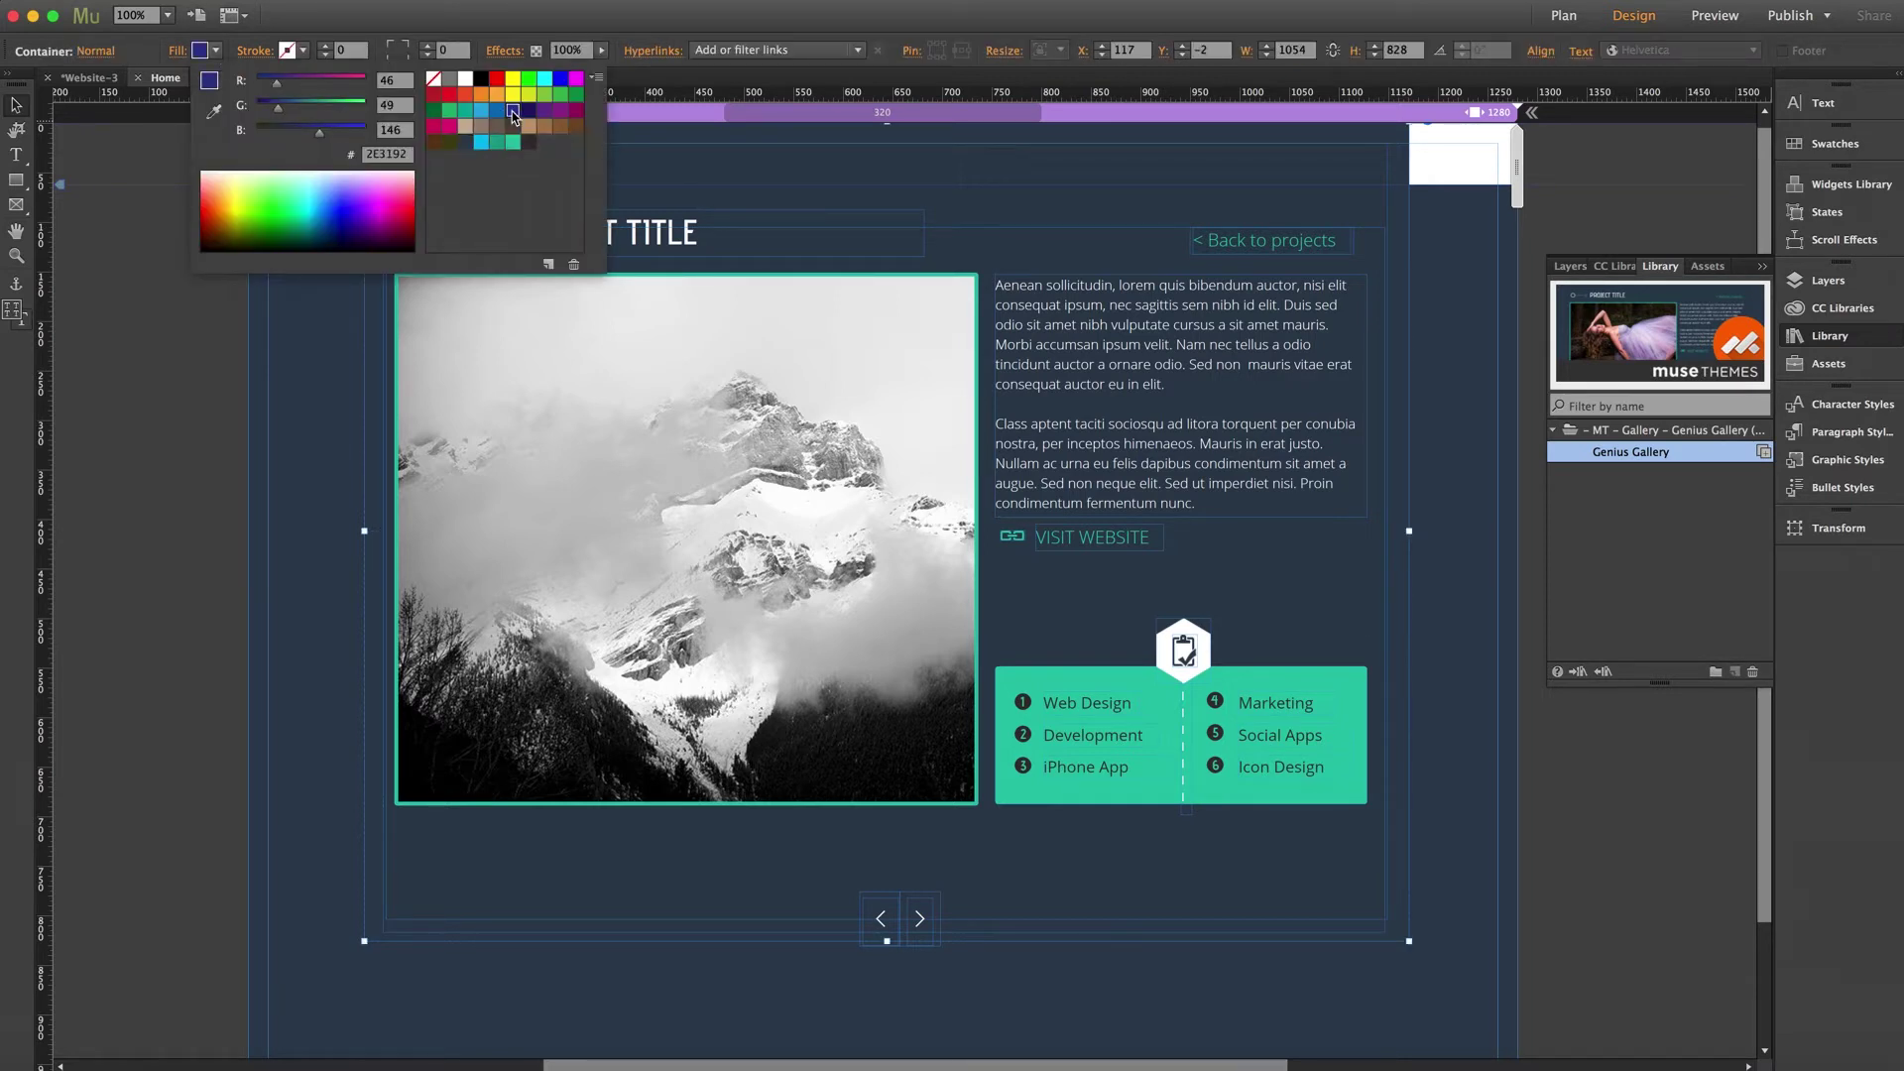
left_click(211, 369)
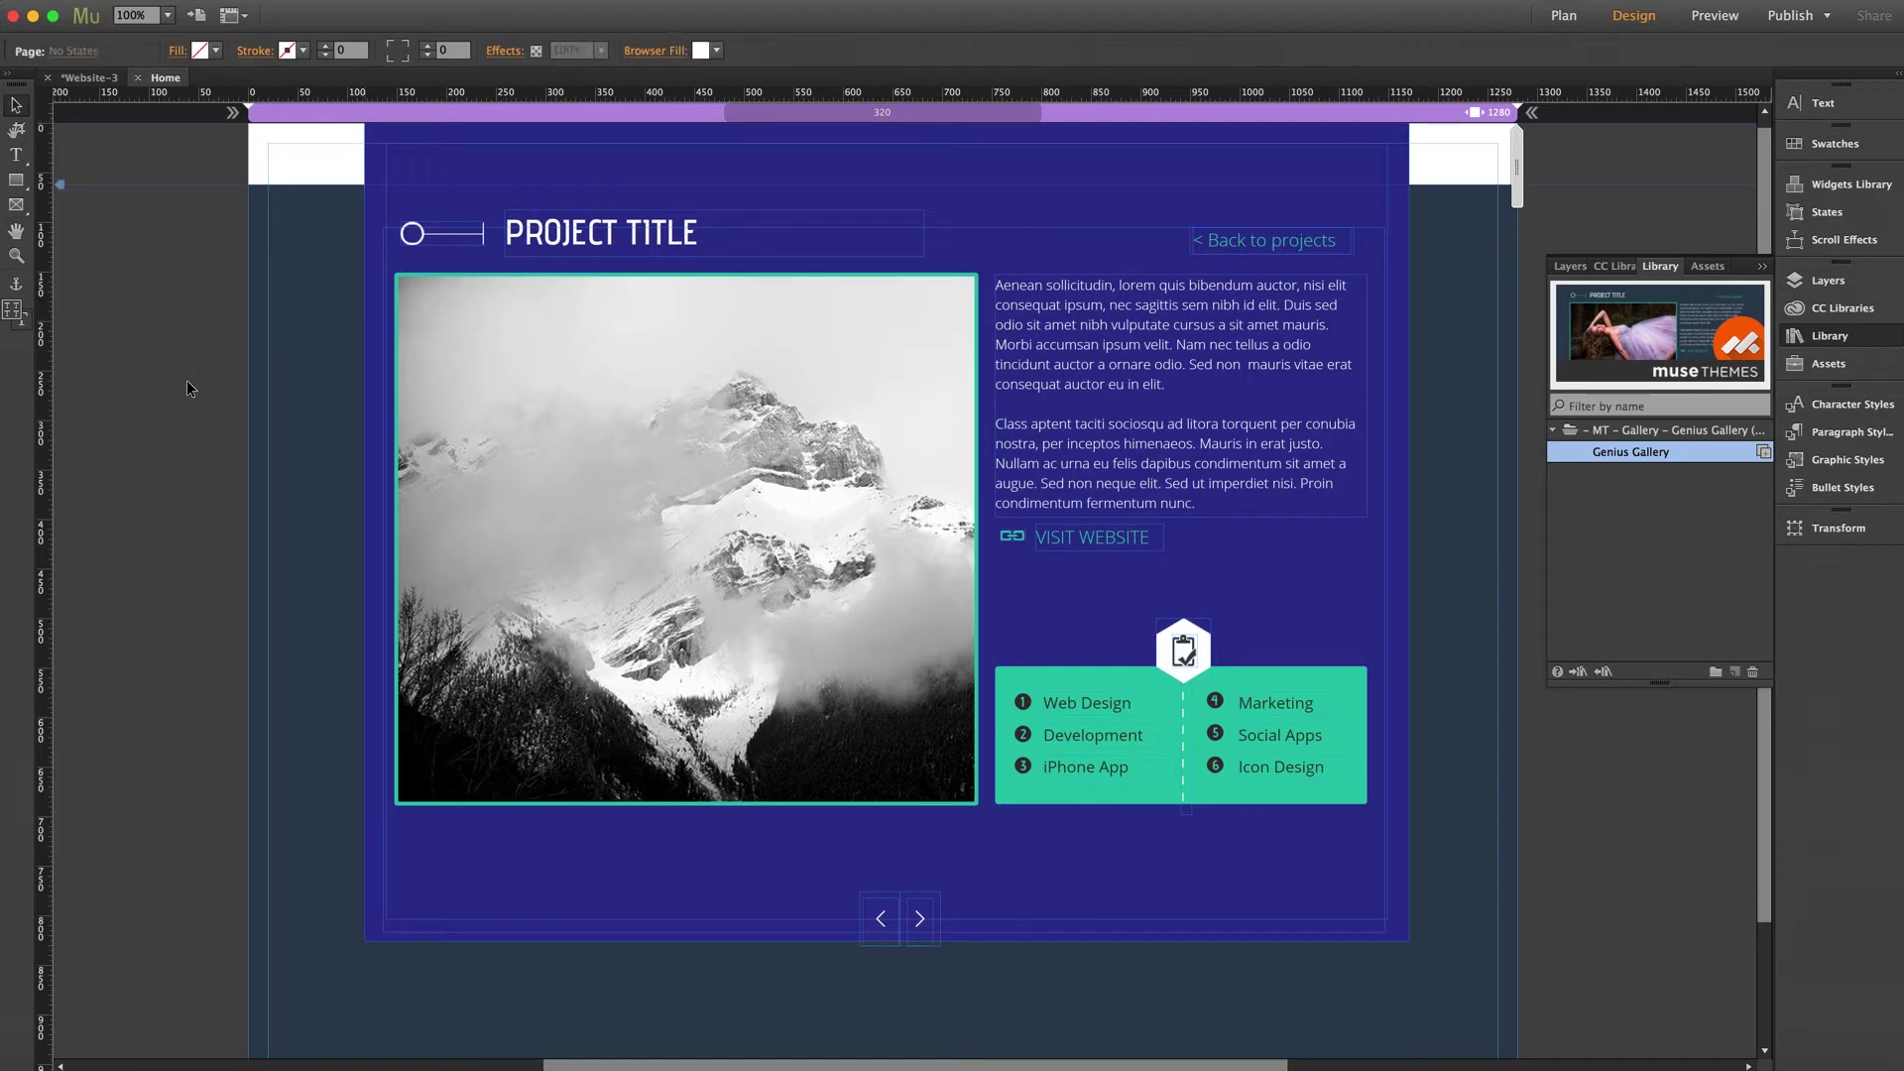
Step: Reselect the gallery composition and drill down to its lightbox container
left_click(499, 400)
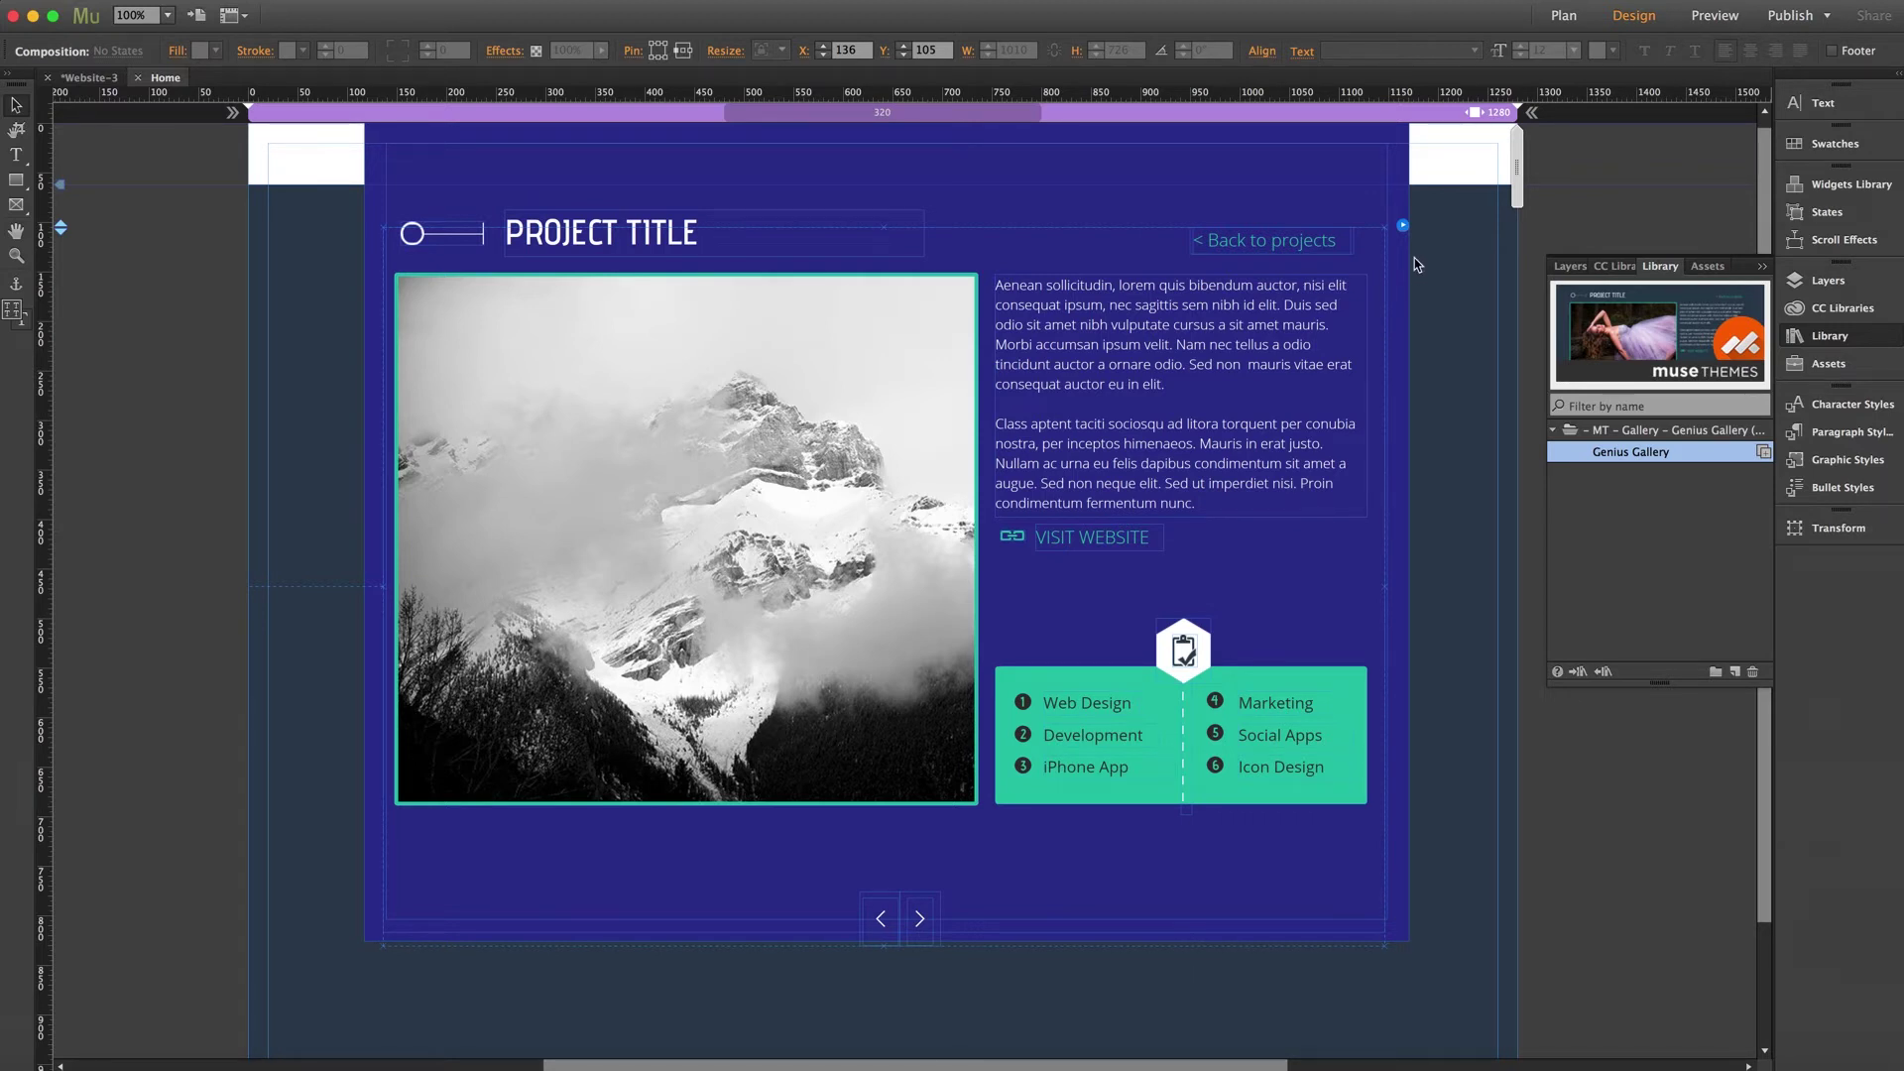
left_click(1056, 169)
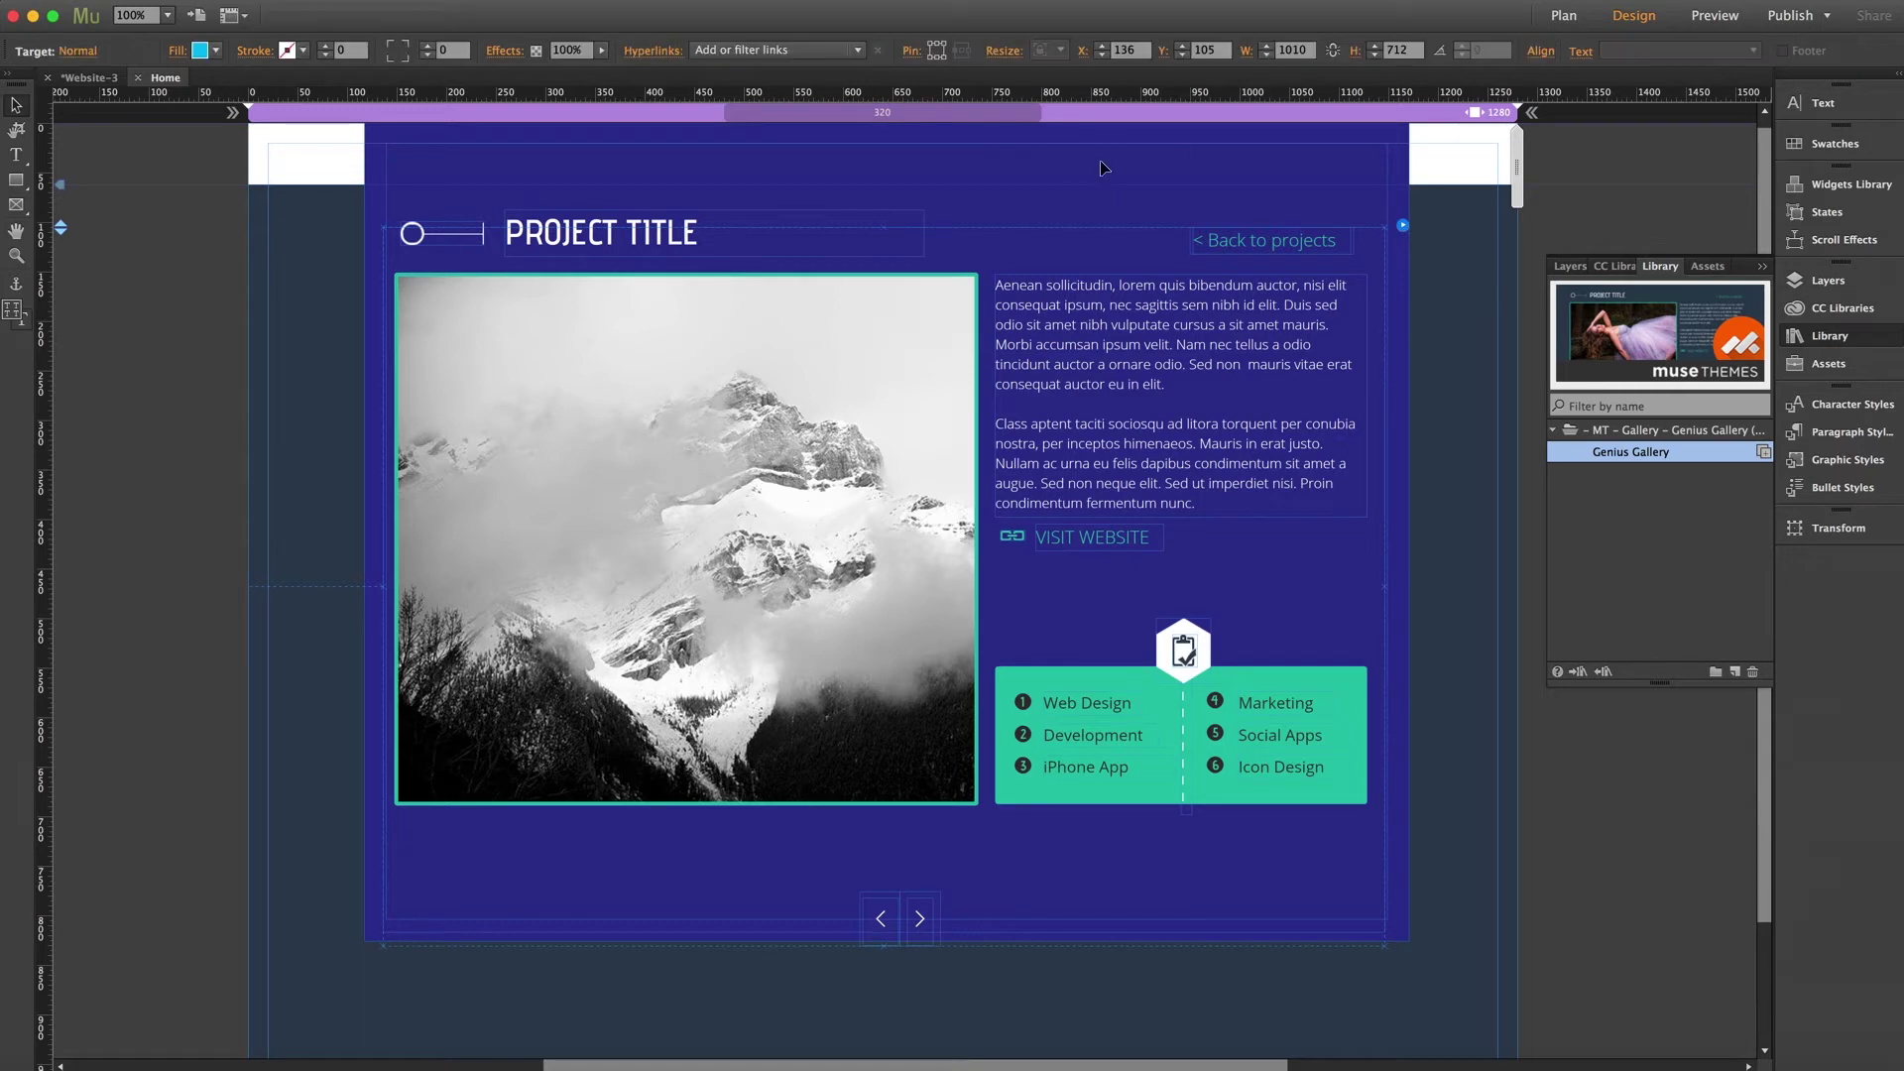
left_click(1031, 166)
left_click(1031, 166)
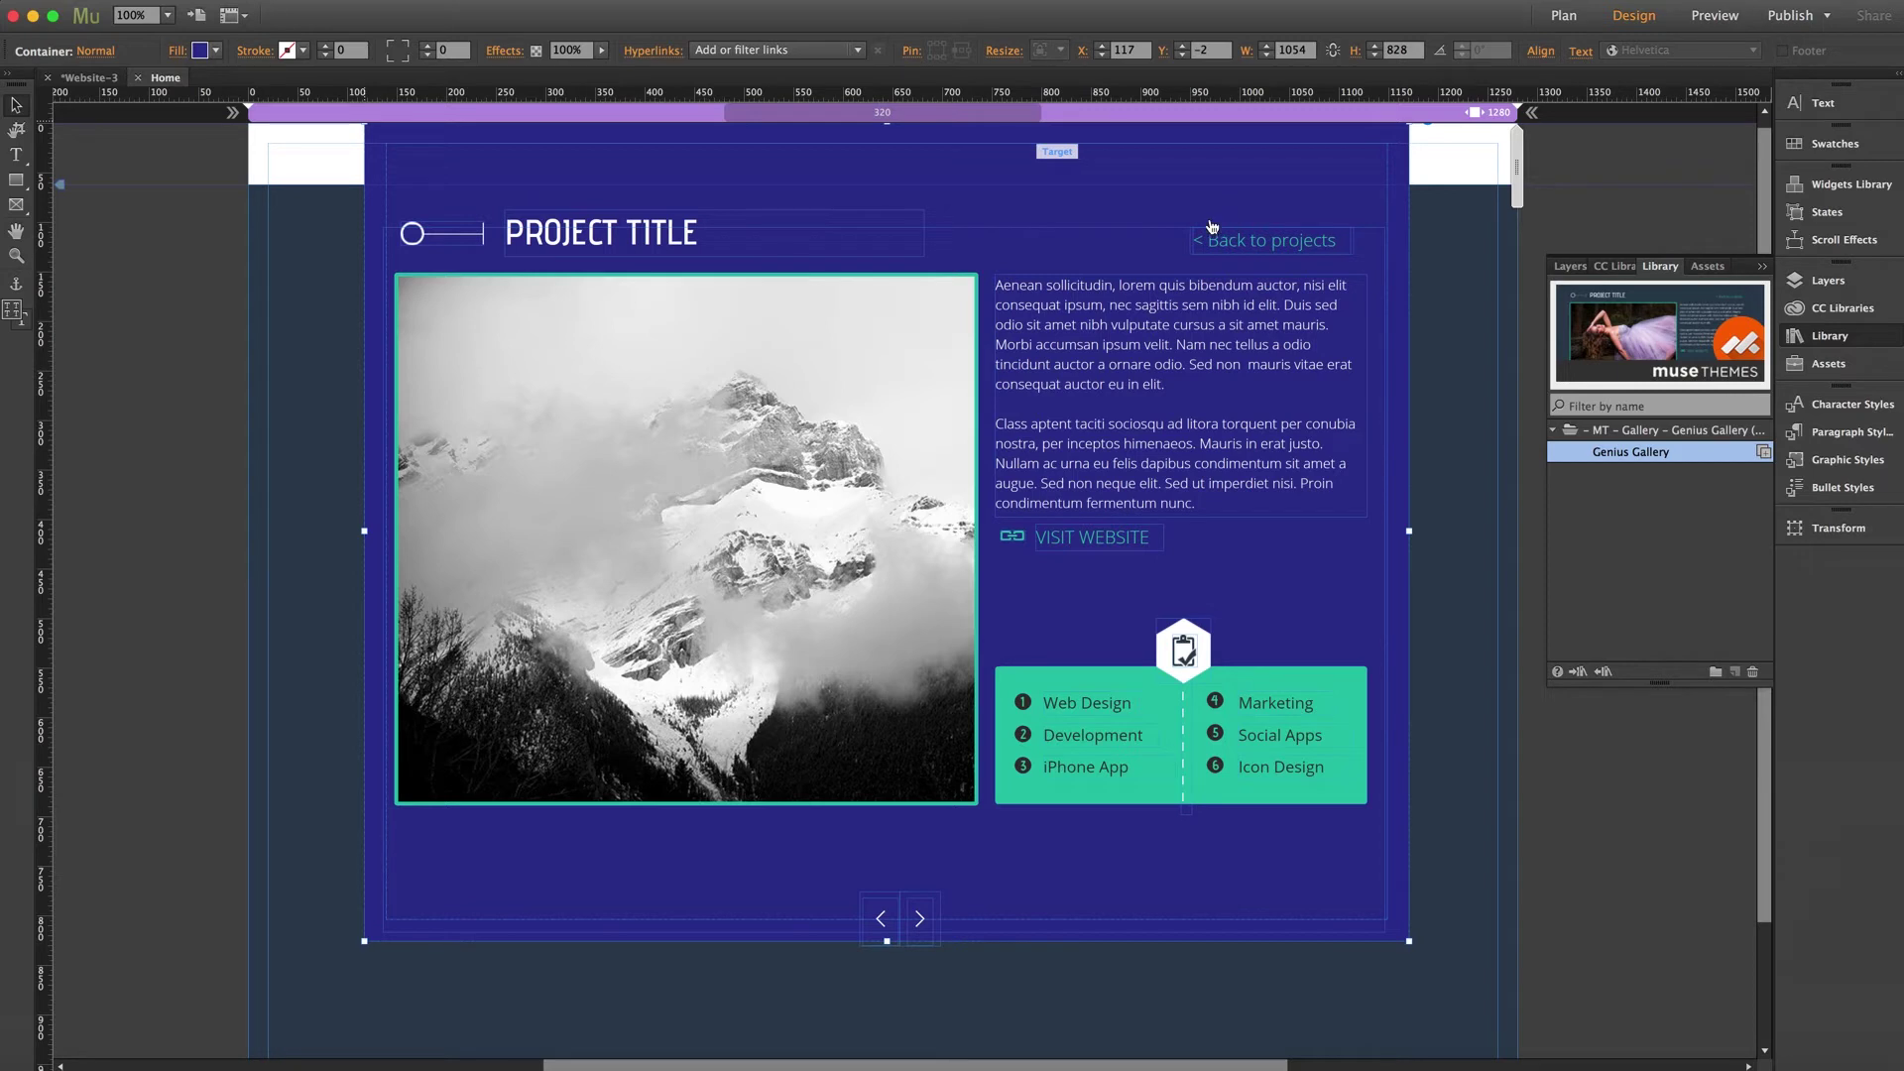
Step: Turn off 'Show lightbox parts while editing' in Composition Options to reveal the thumbnail grid
left_click(1234, 321)
left_click(1235, 322)
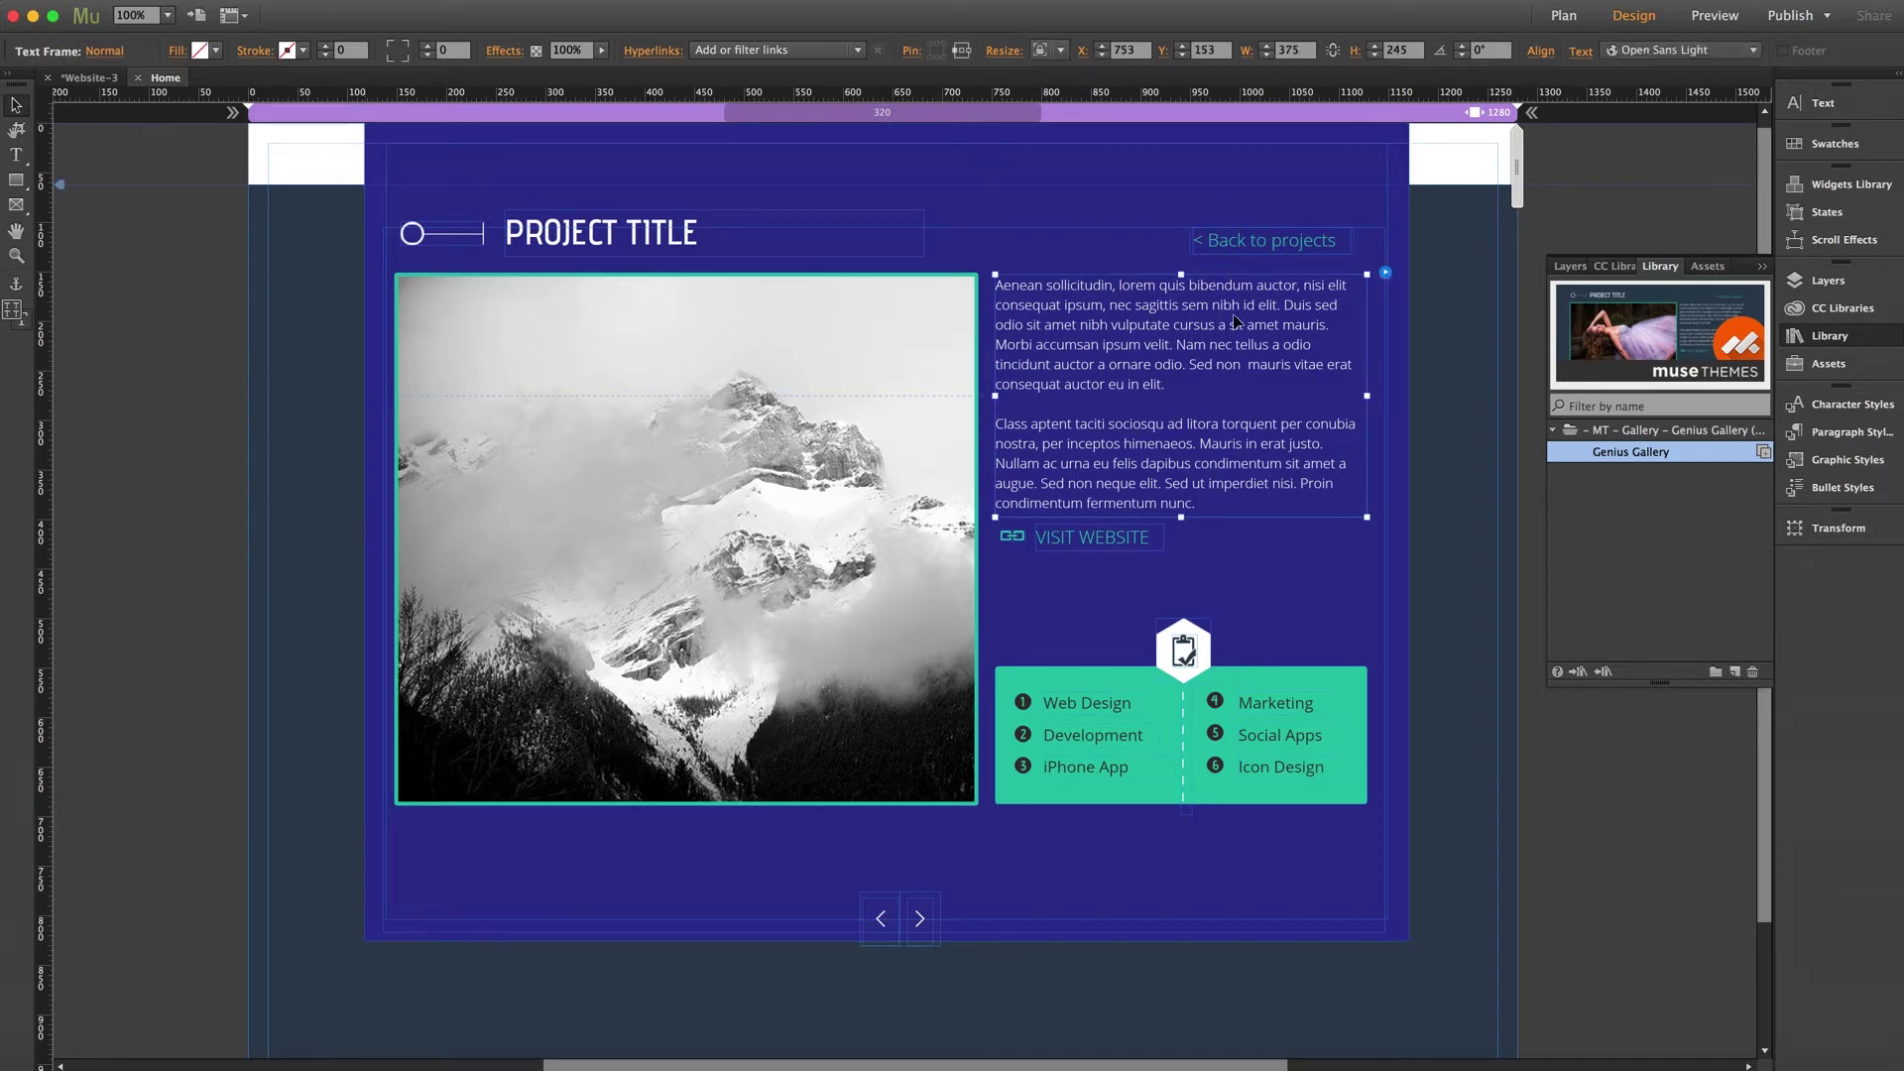
left_click(1386, 273)
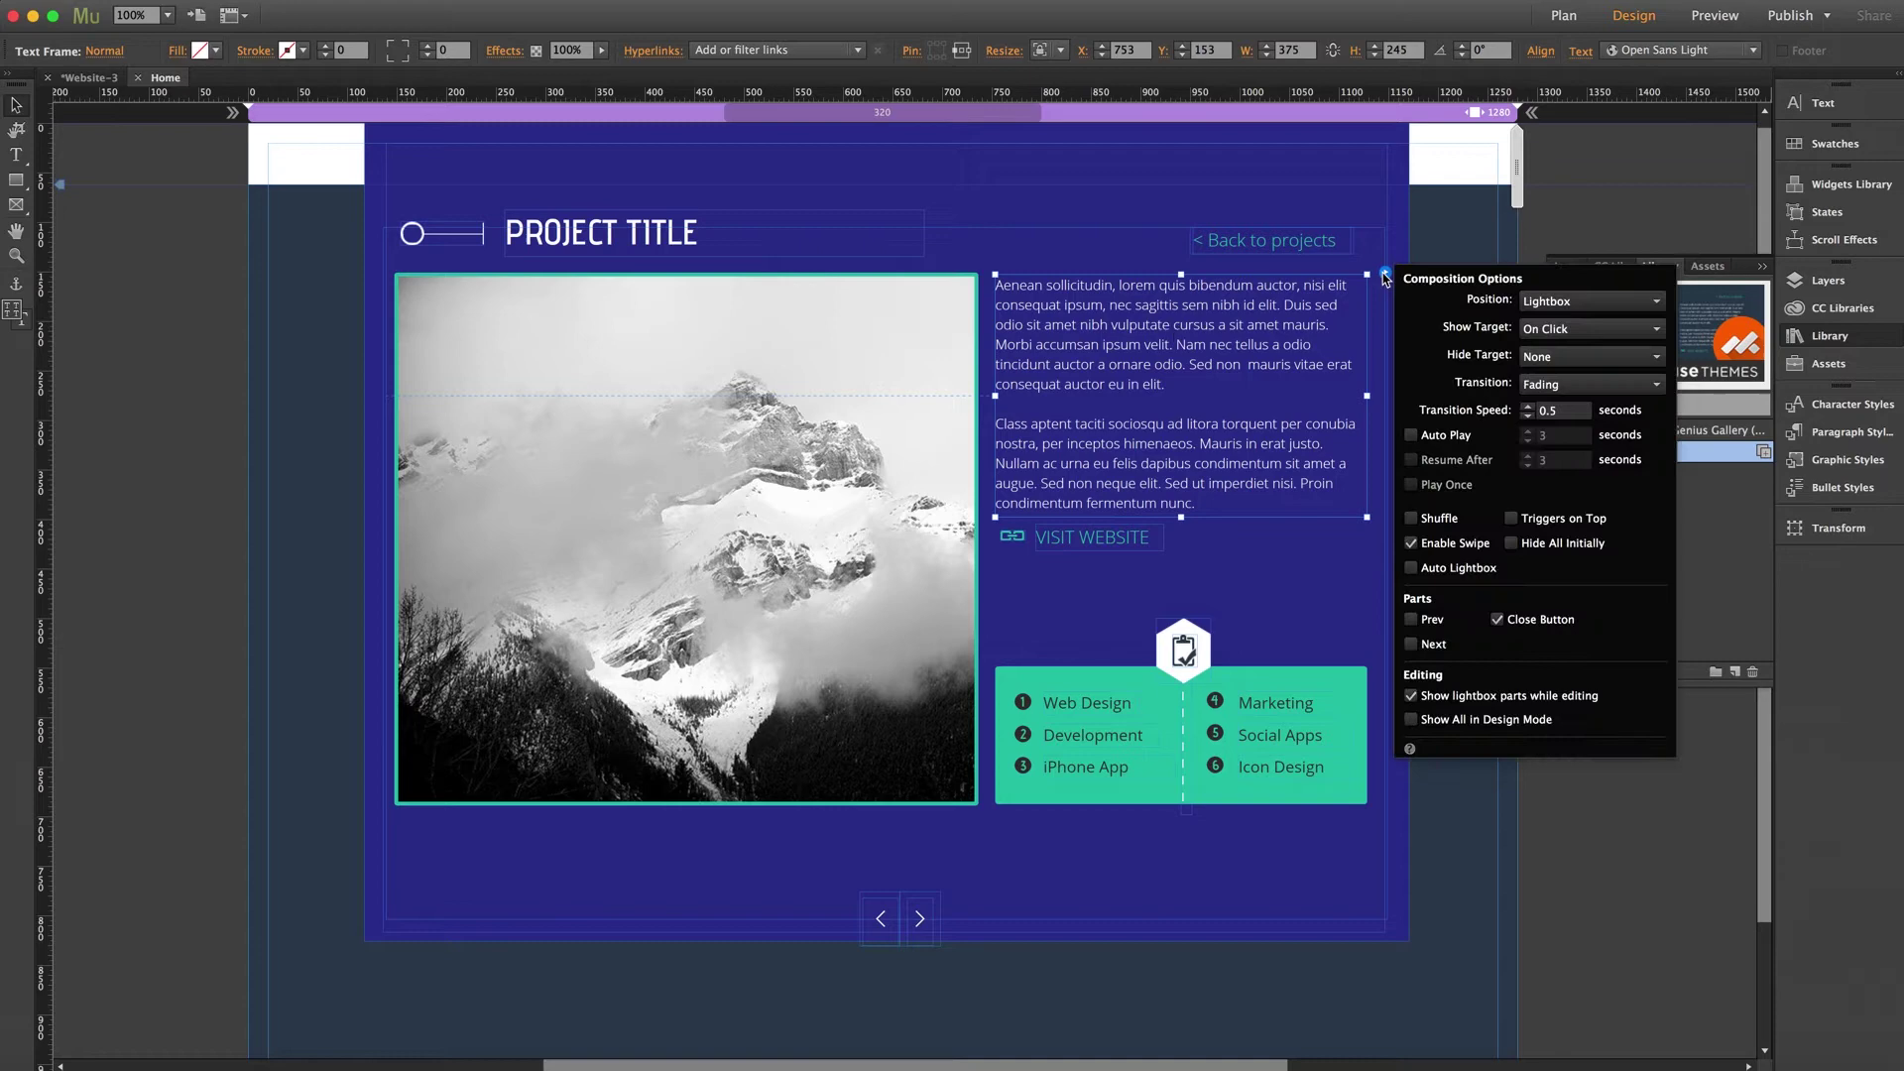
left_click(1411, 696)
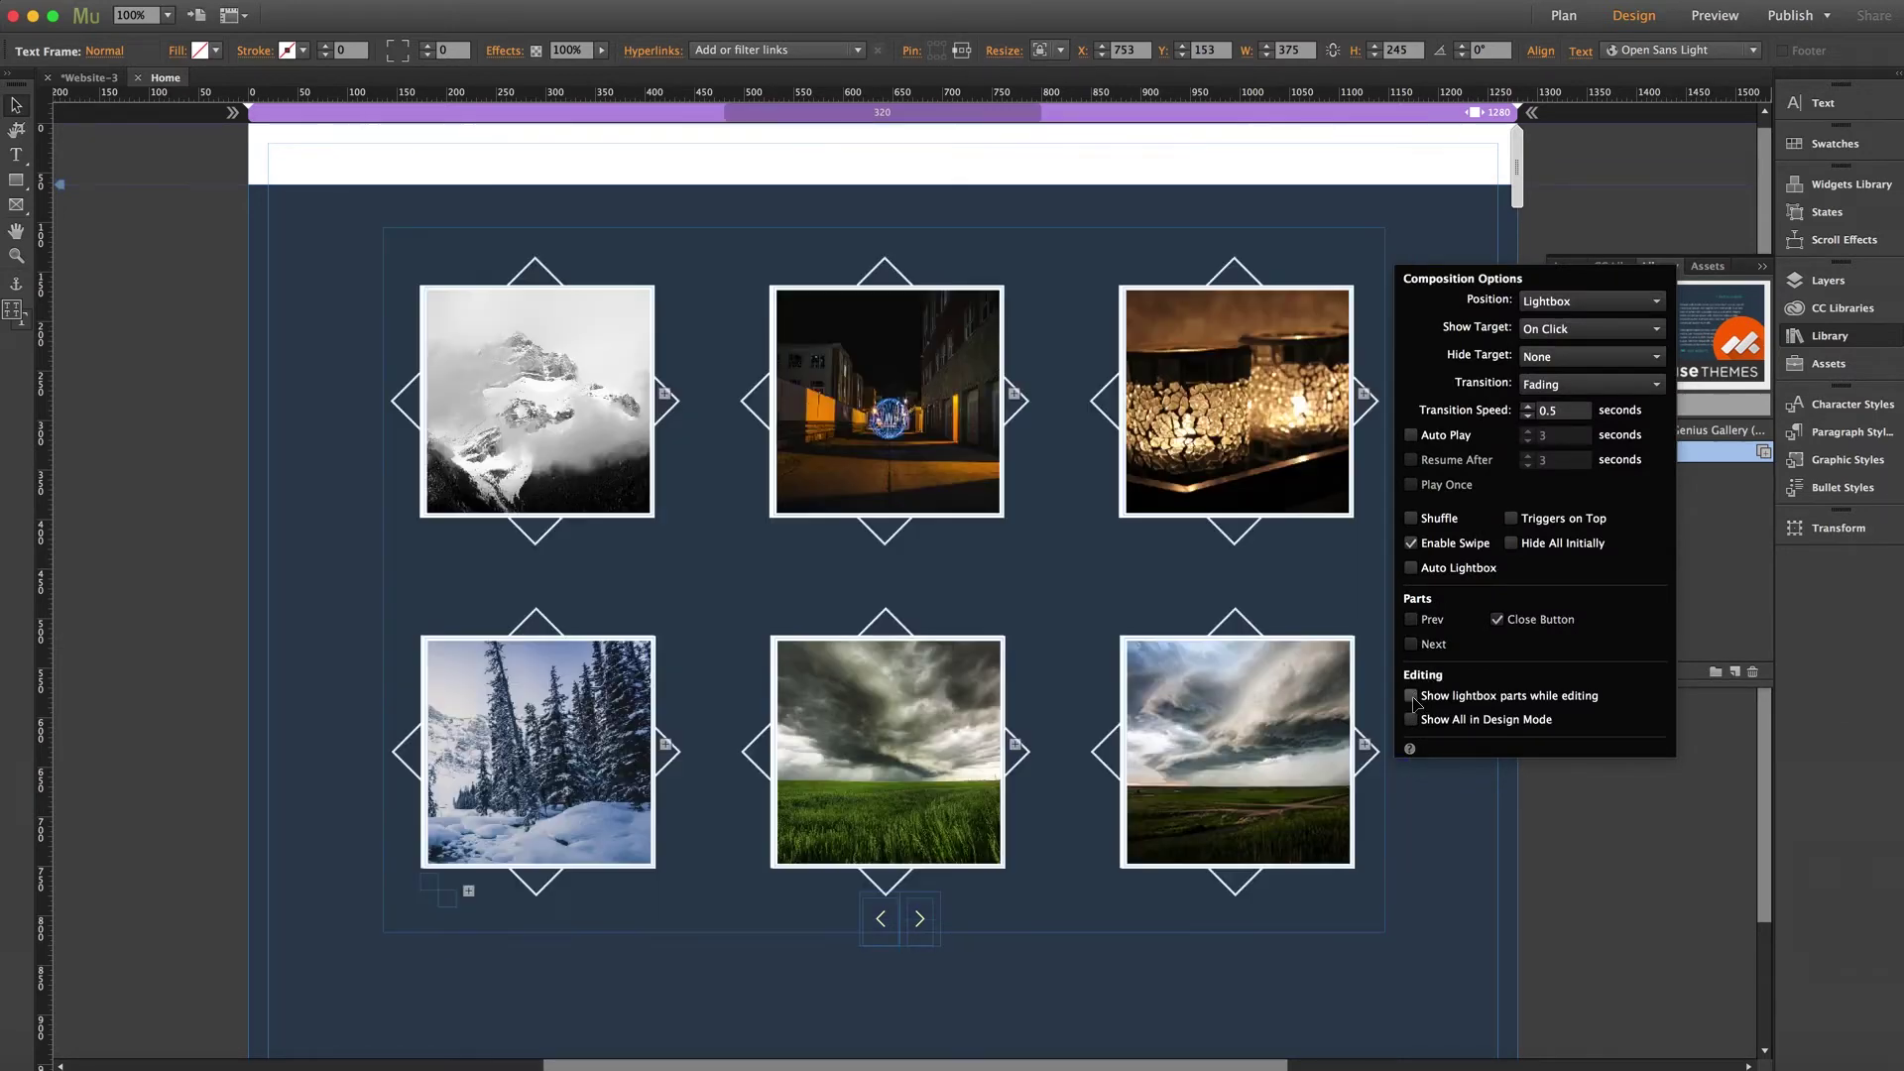
left_click(68, 437)
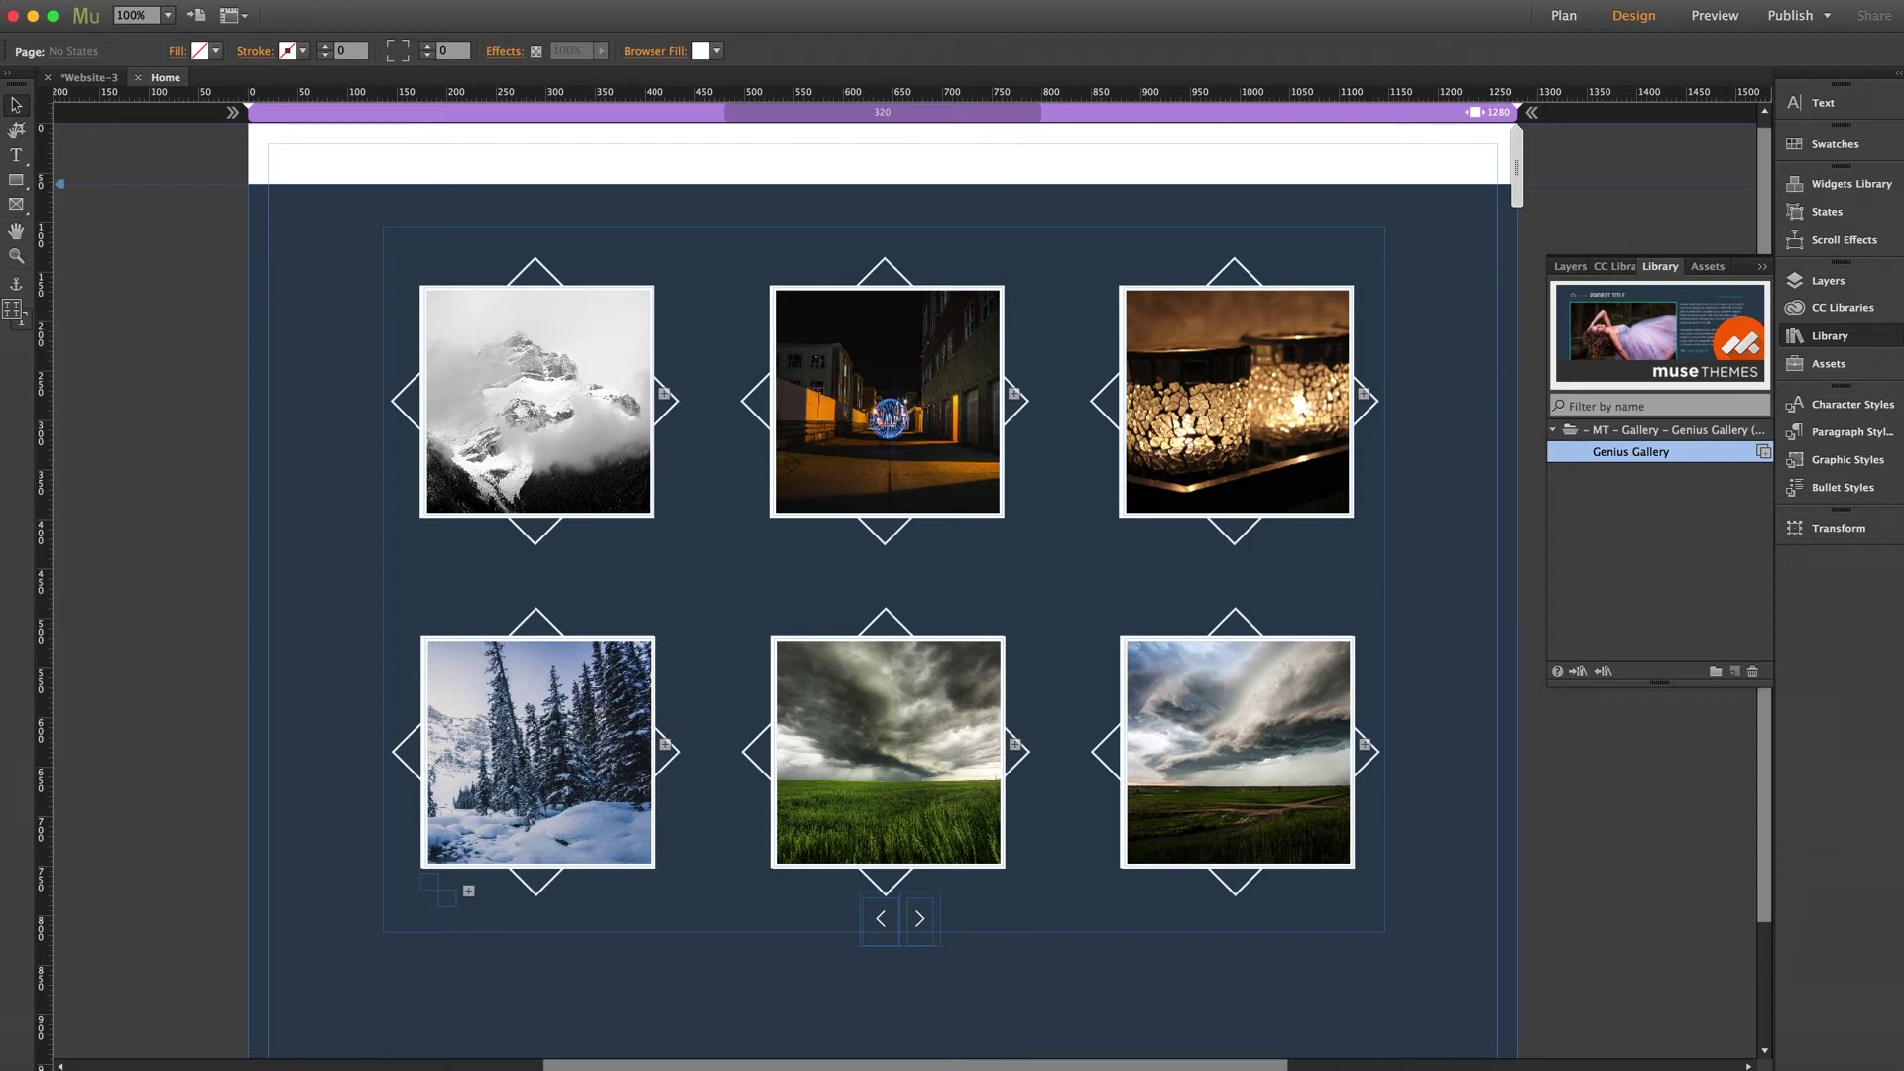
Step: Set the first thumbnail's fill image to p1.jpg, the man holding a camera
left_click(530, 374)
left_click(529, 375)
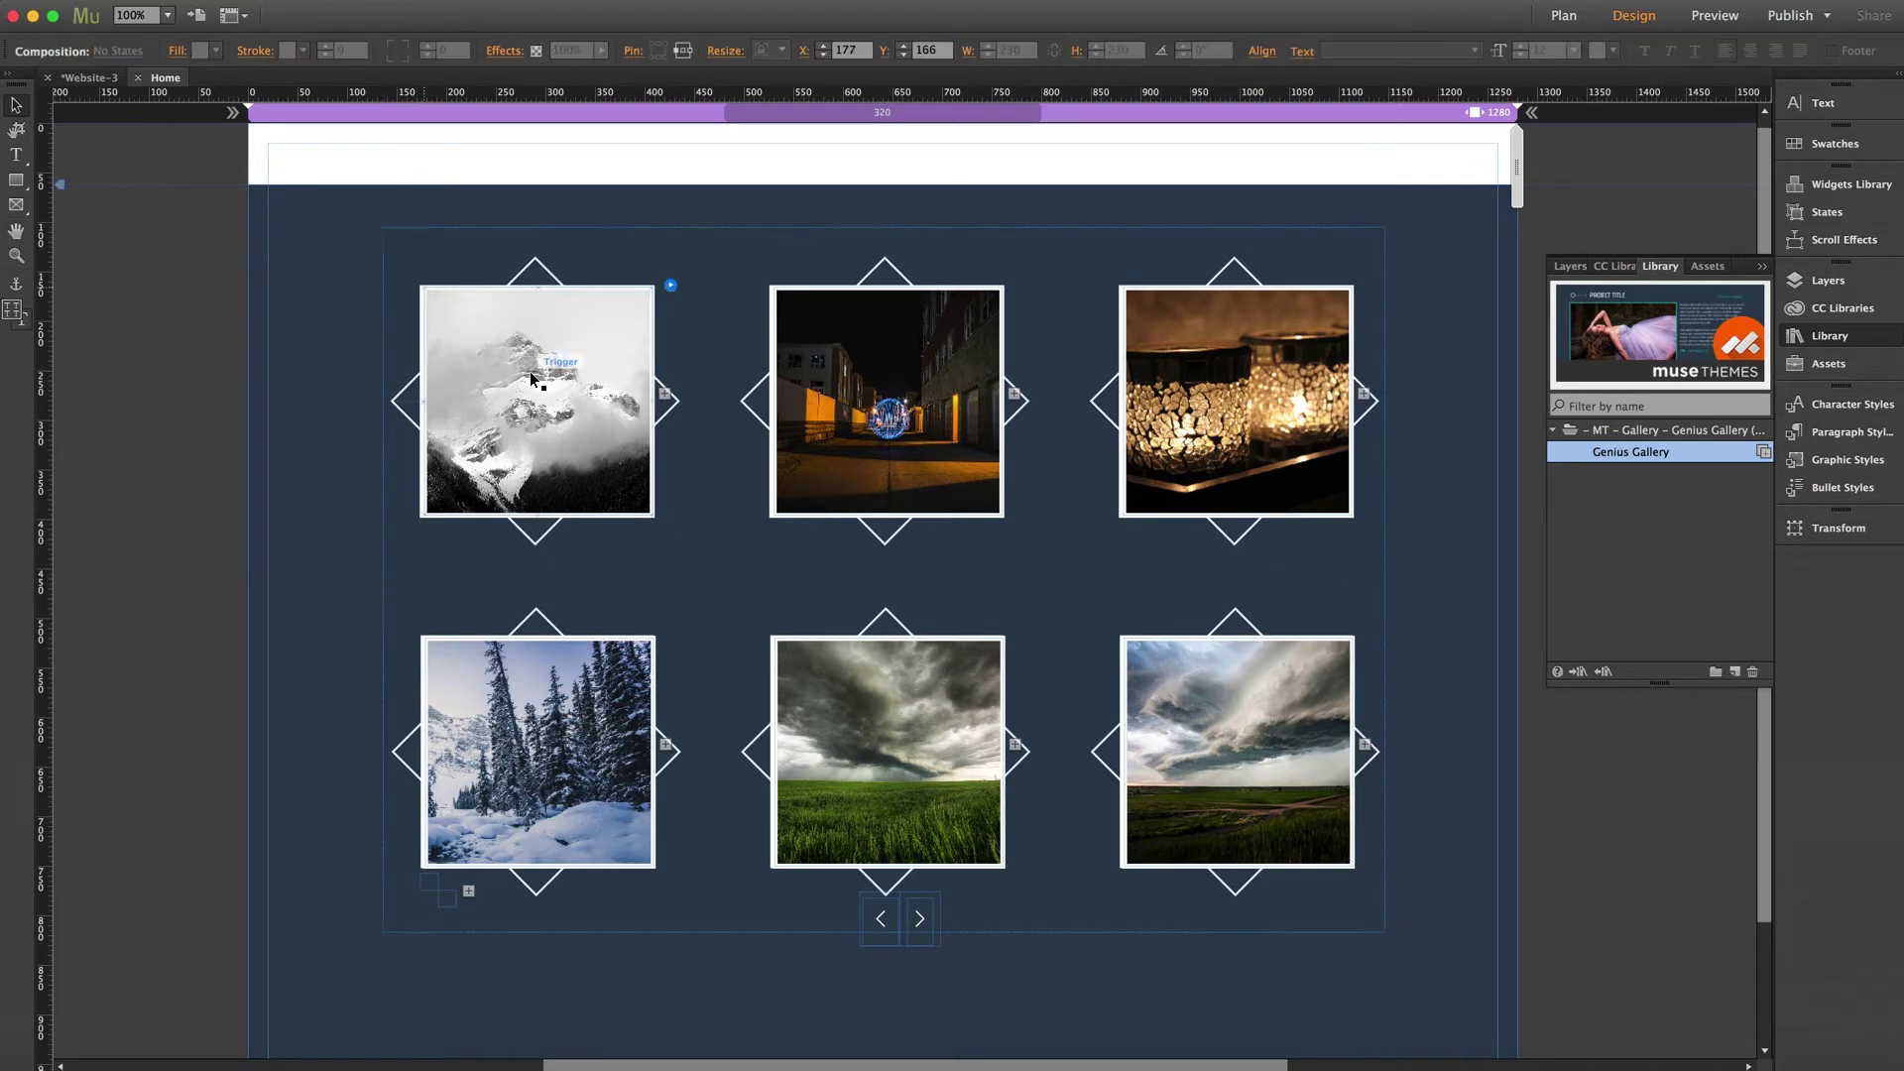
left_click(532, 377)
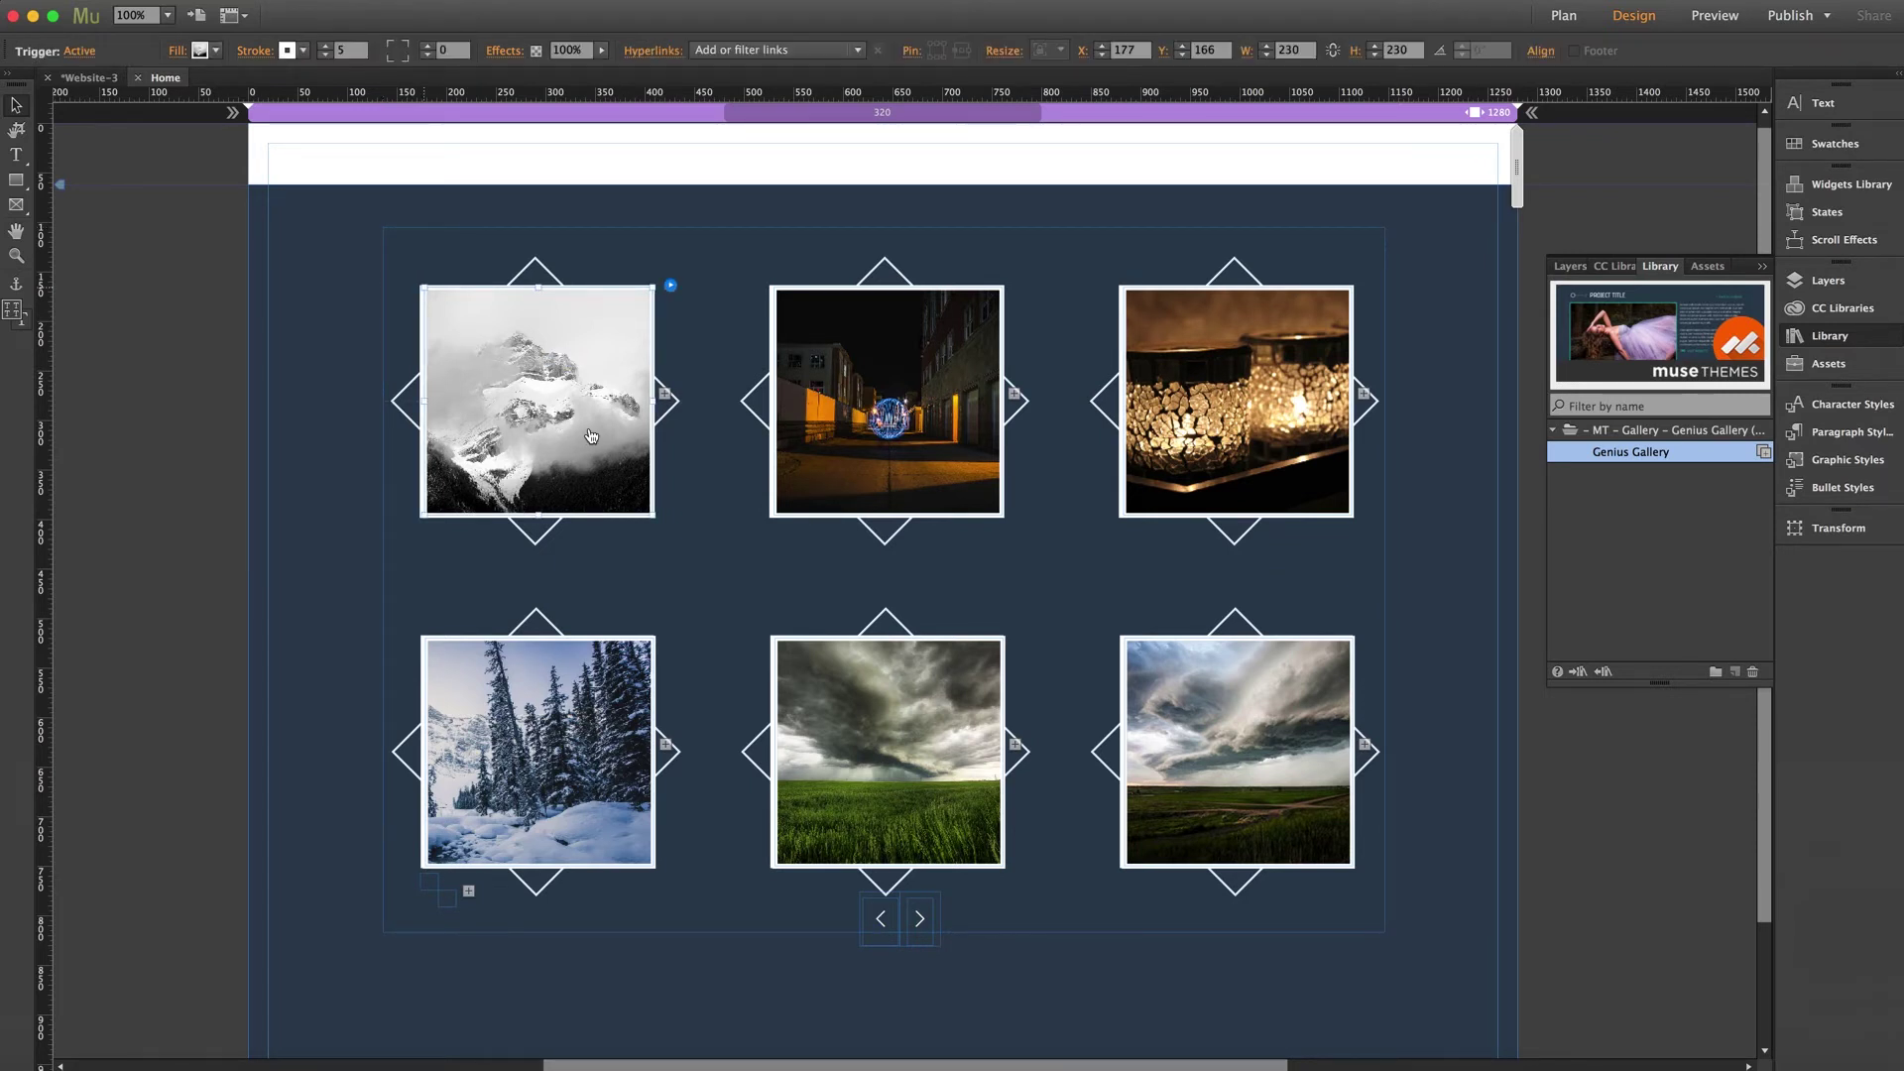
left_click(175, 52)
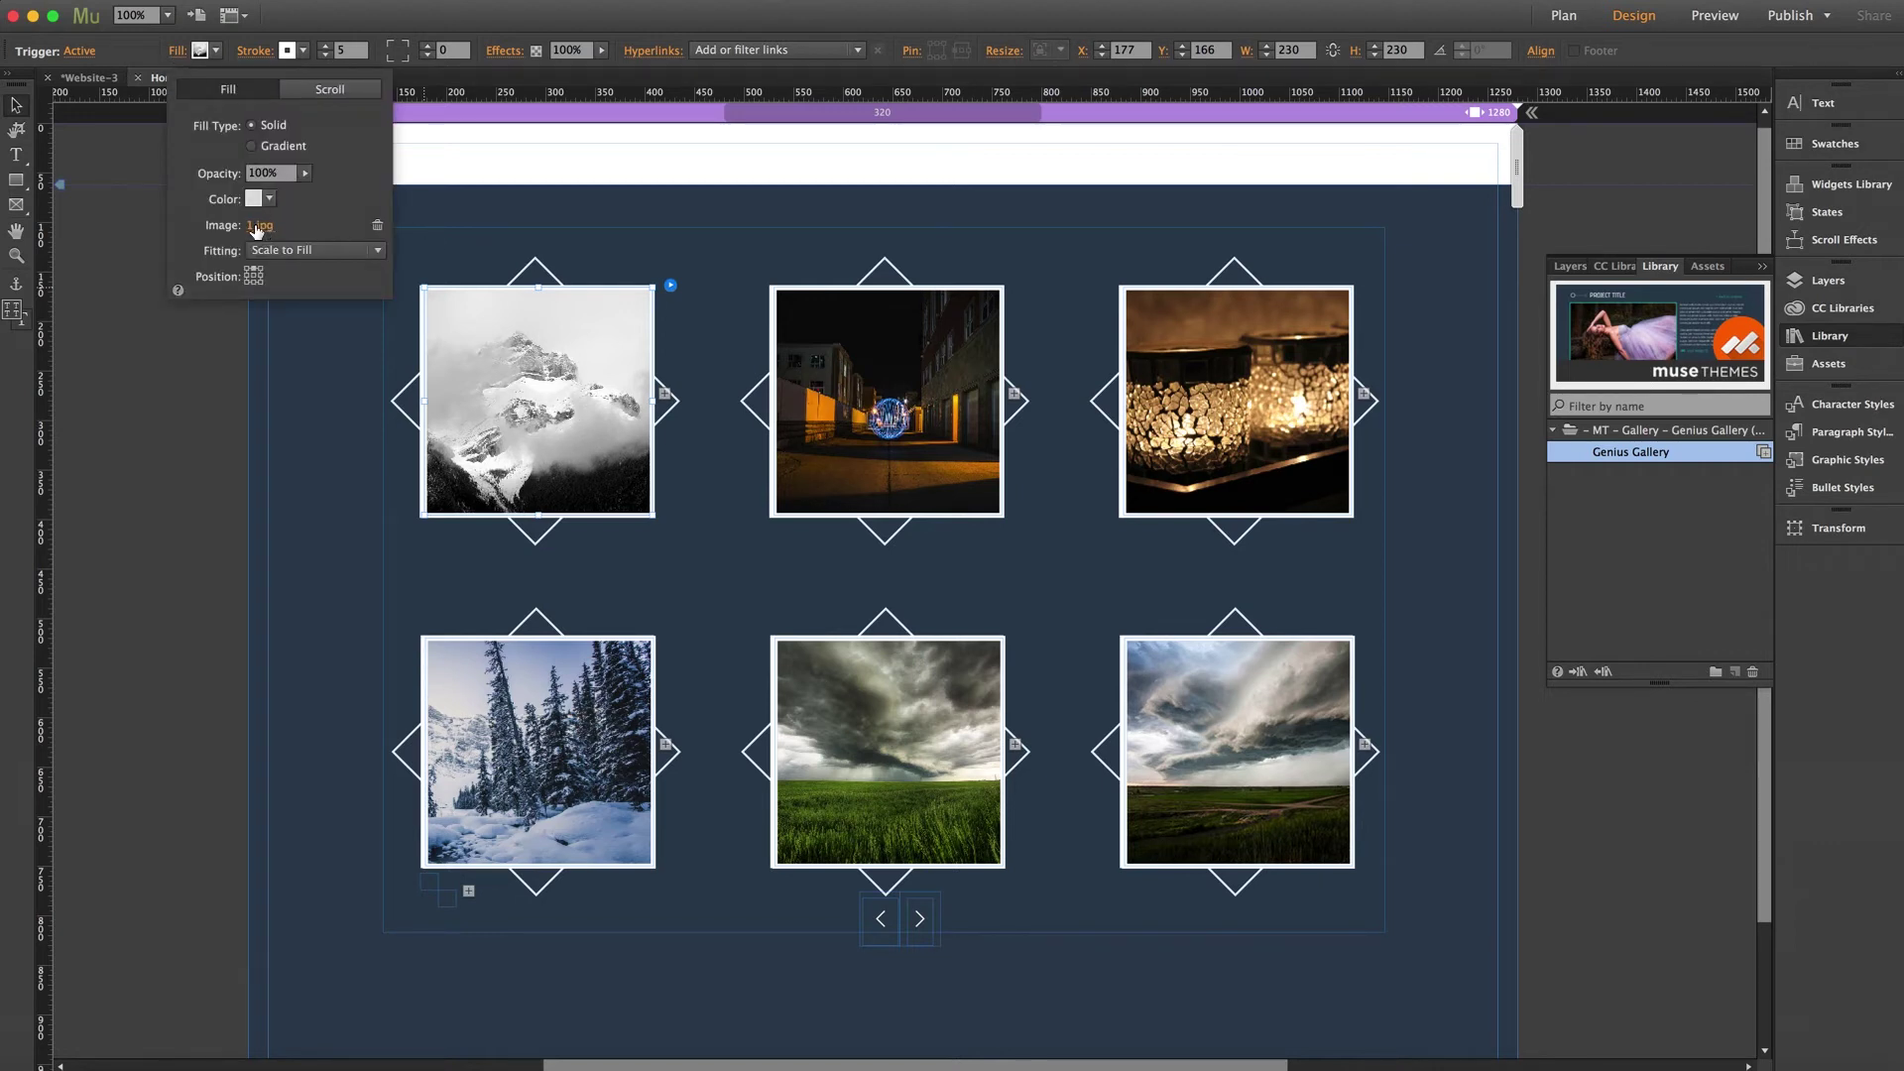
left_click(470, 349)
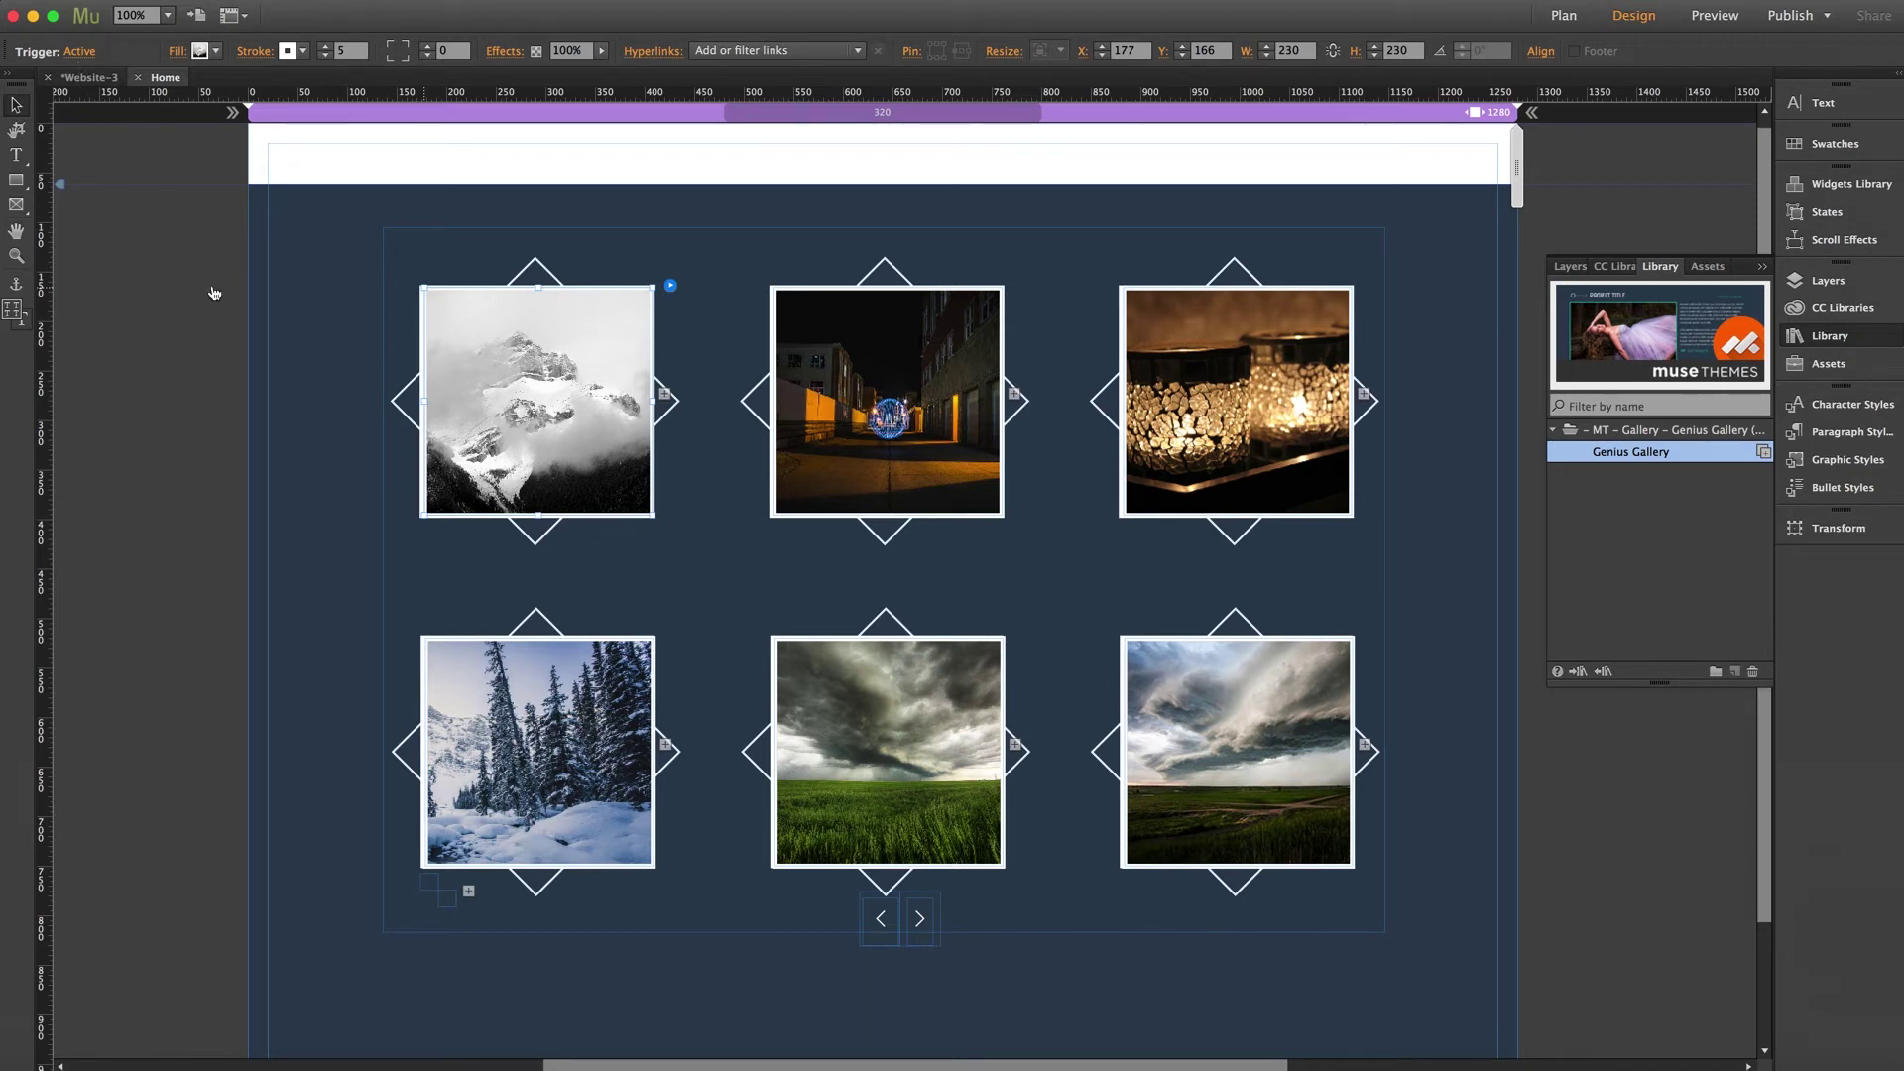
left_click(178, 51)
left_click(261, 226)
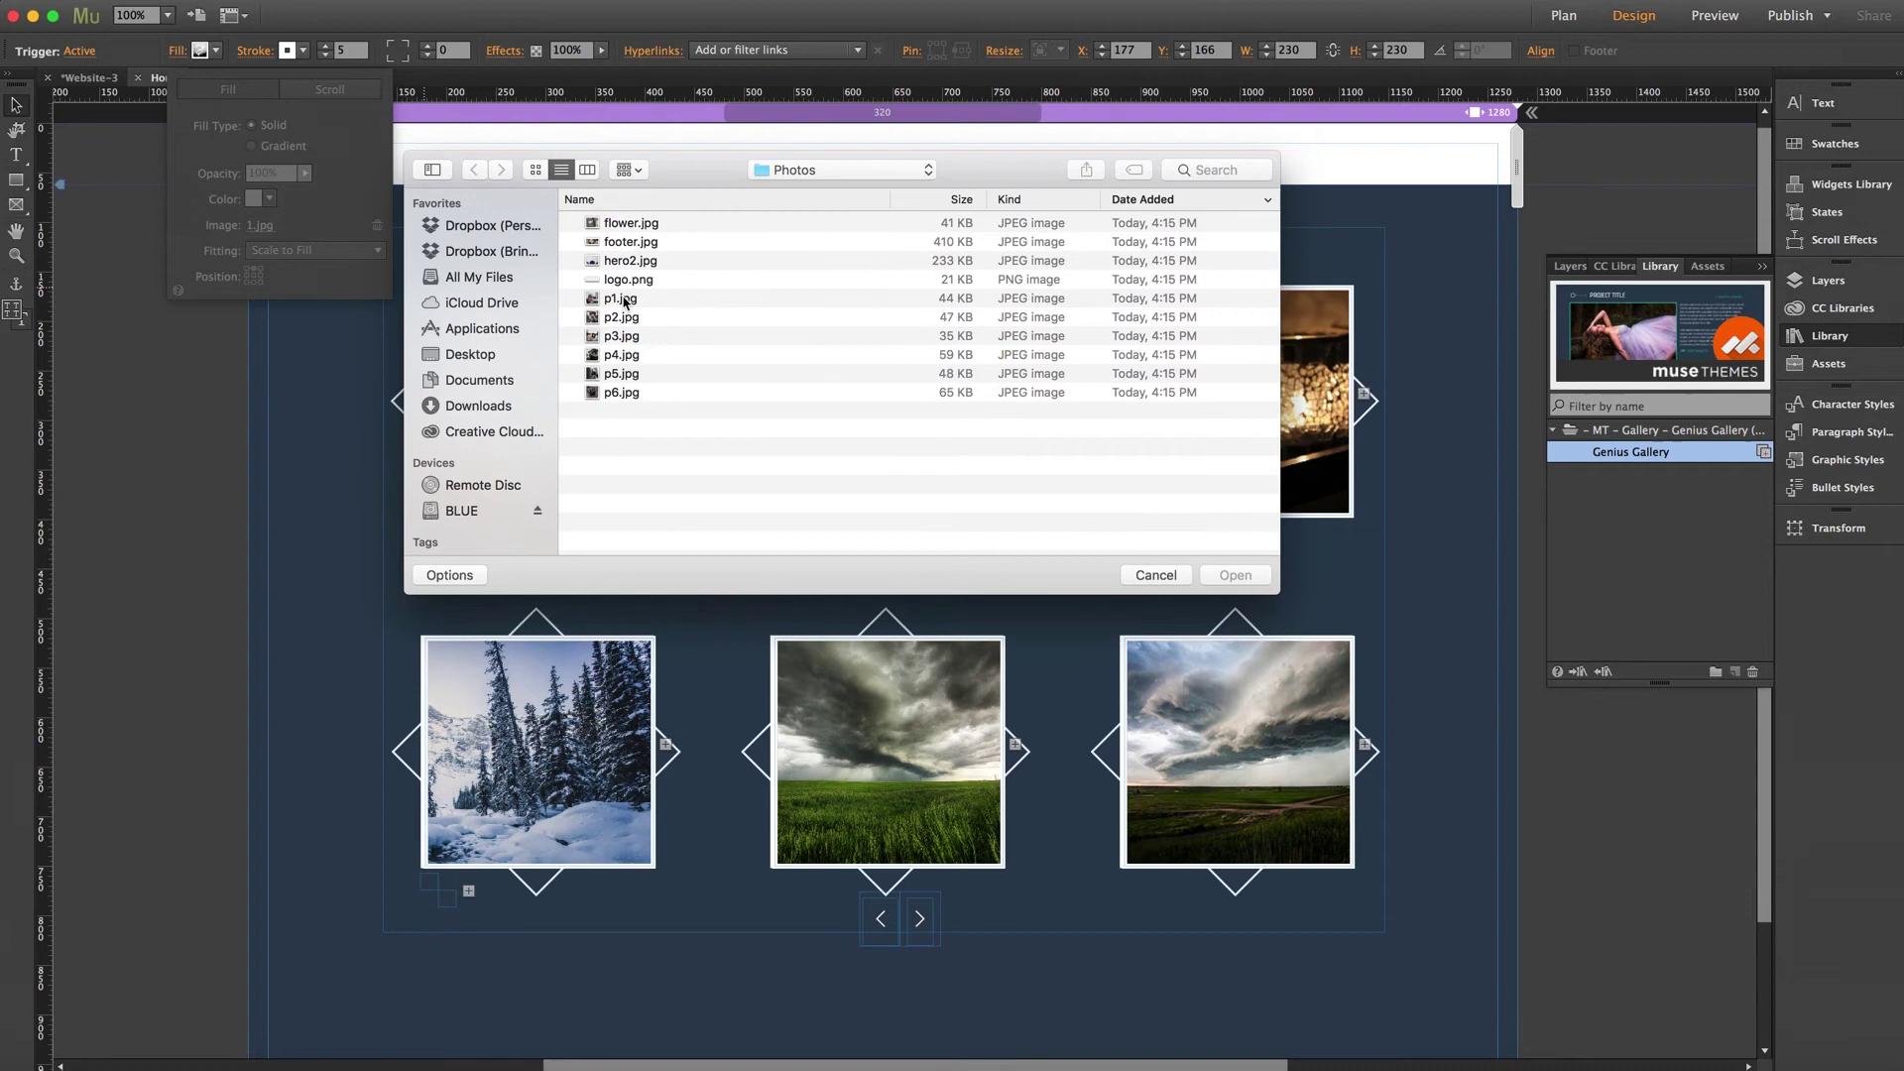
left_click(622, 299)
left_click(1236, 575)
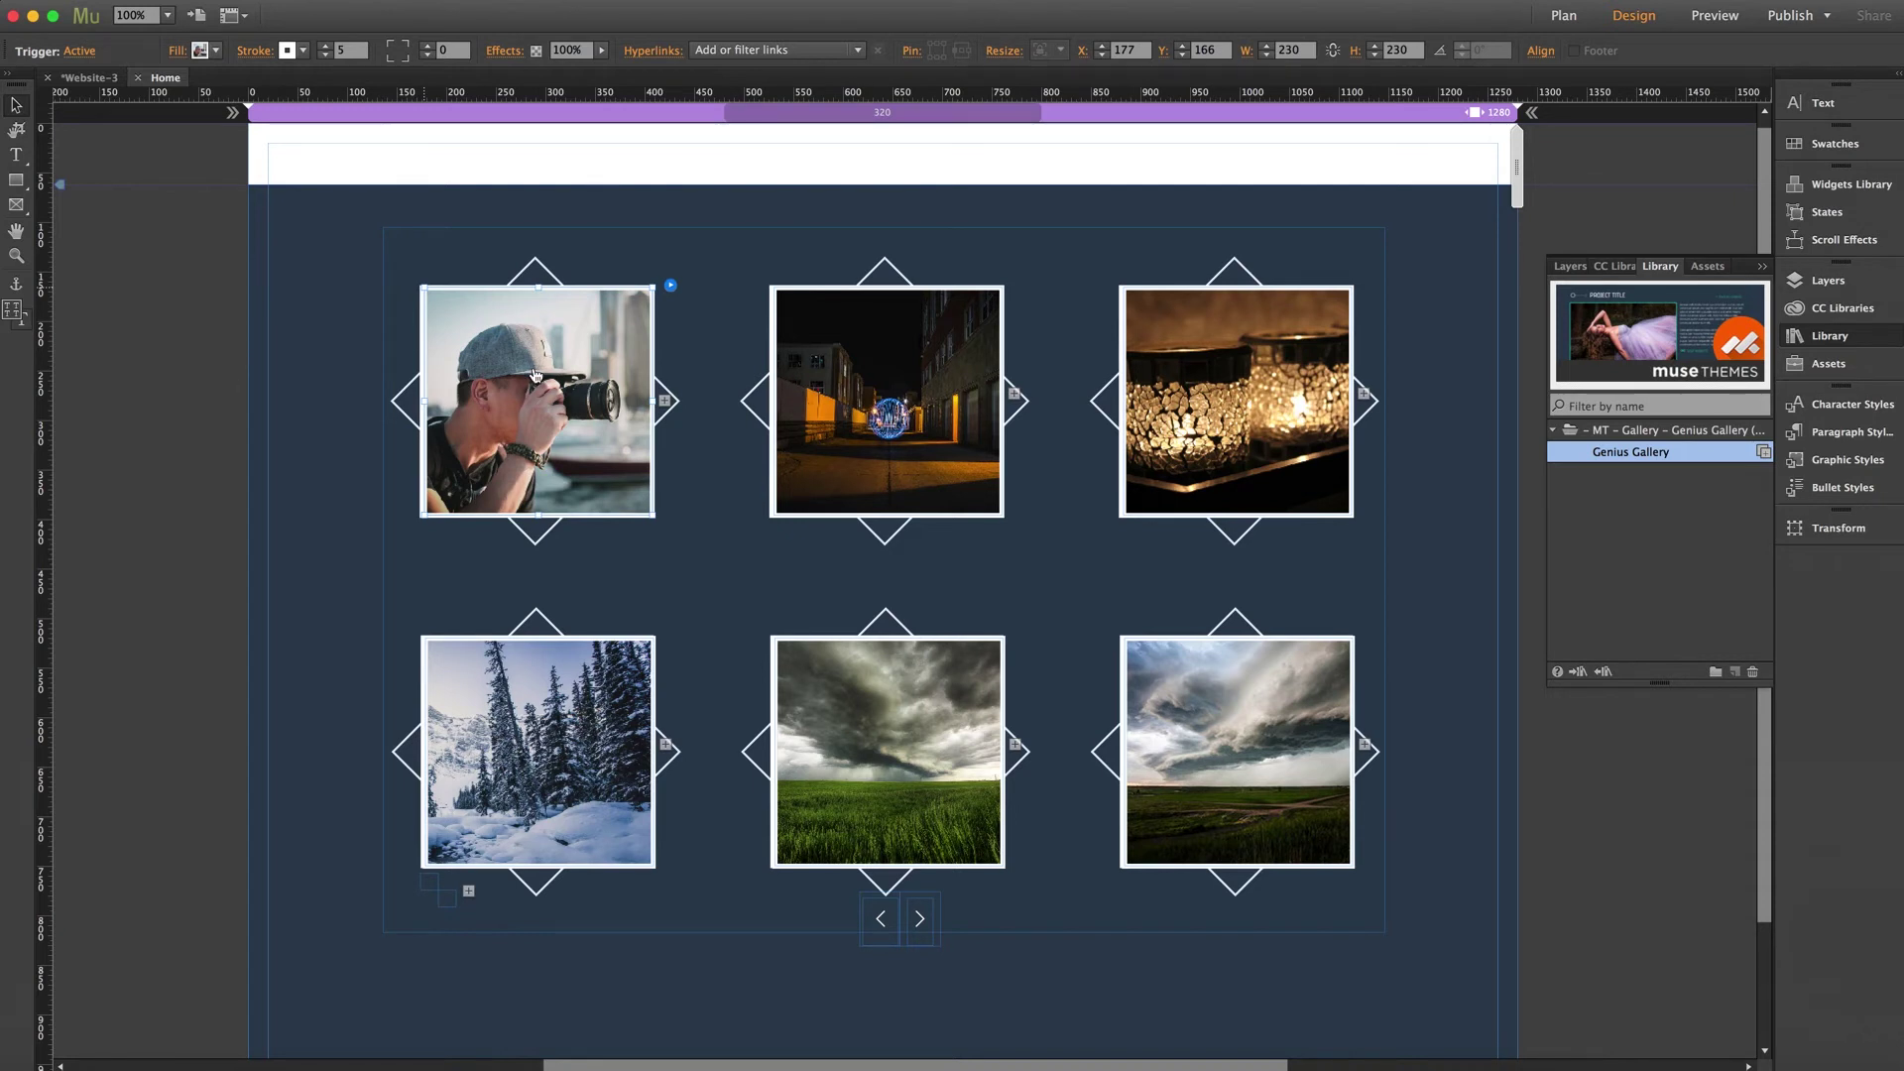
left_click(179, 338)
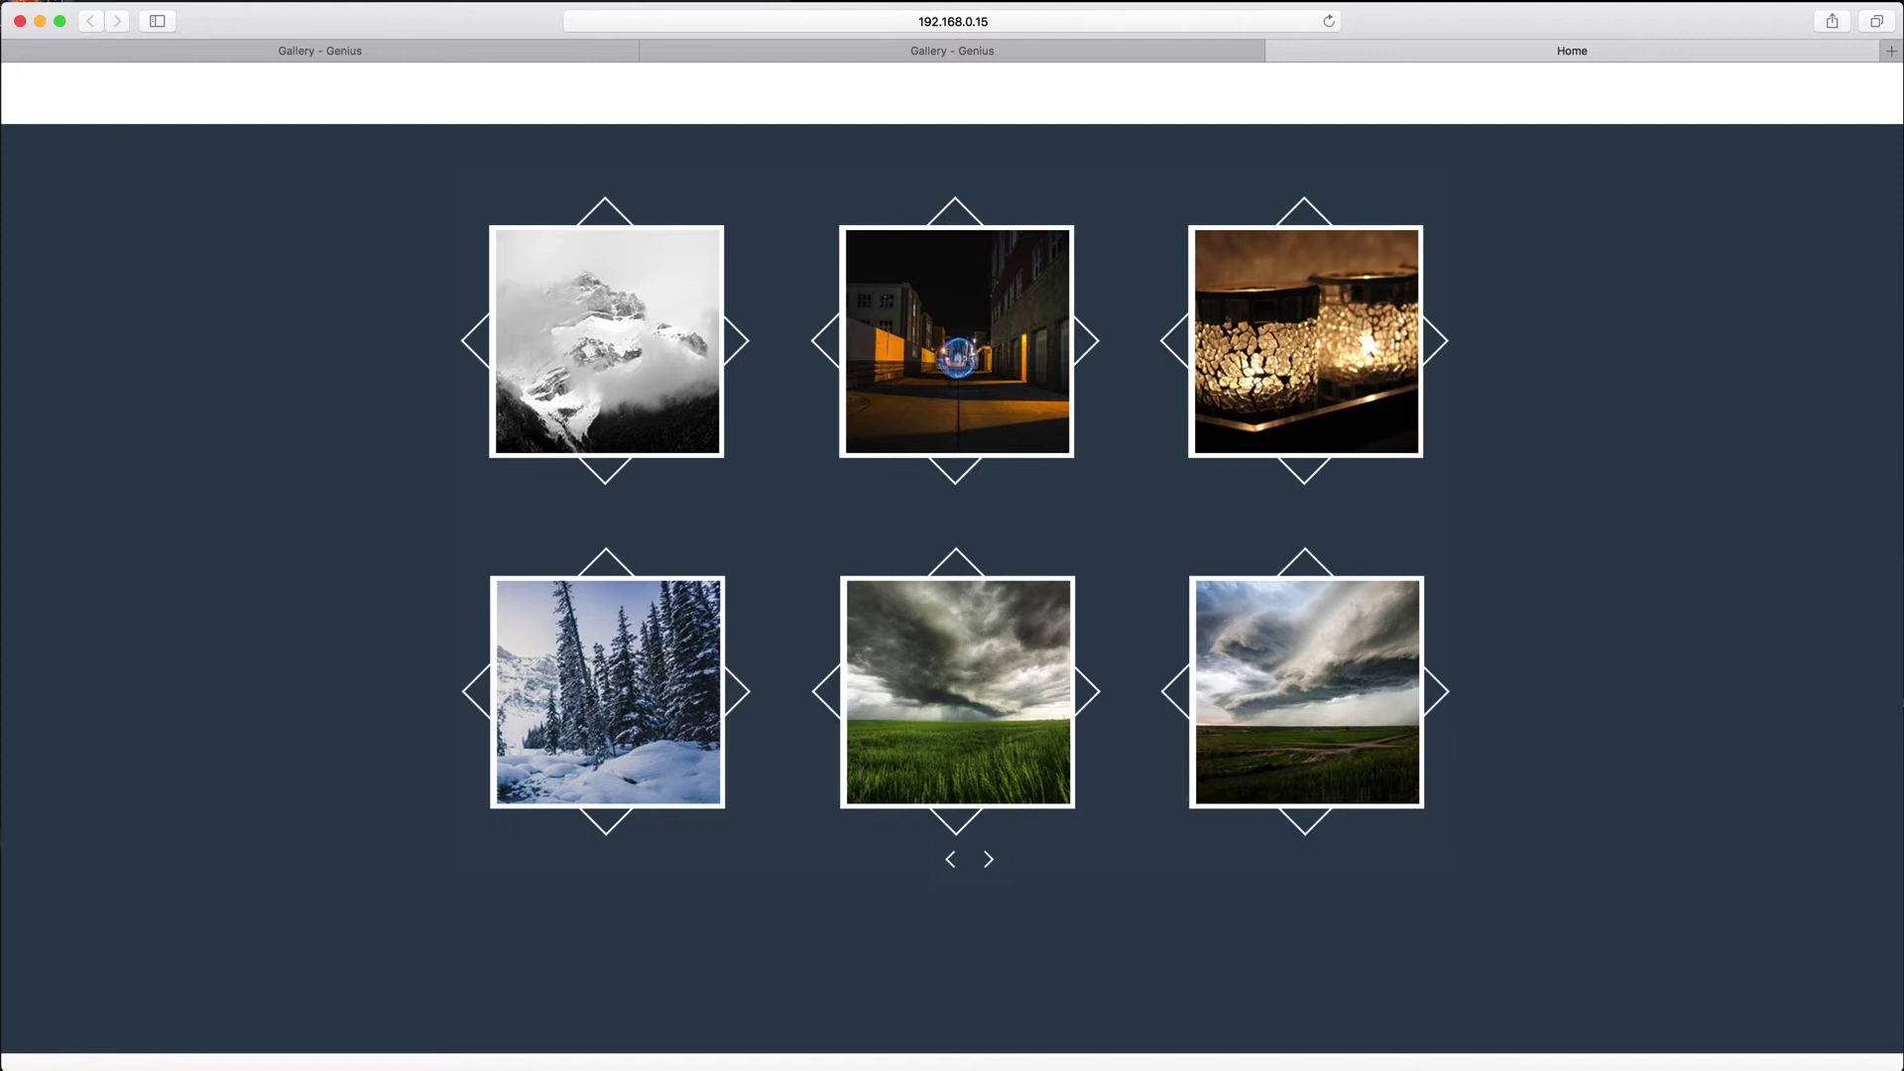
Step: Back in Muse, set the first thumbnail's Normal-state fill image to p1.jpg
left_click(414, 1059)
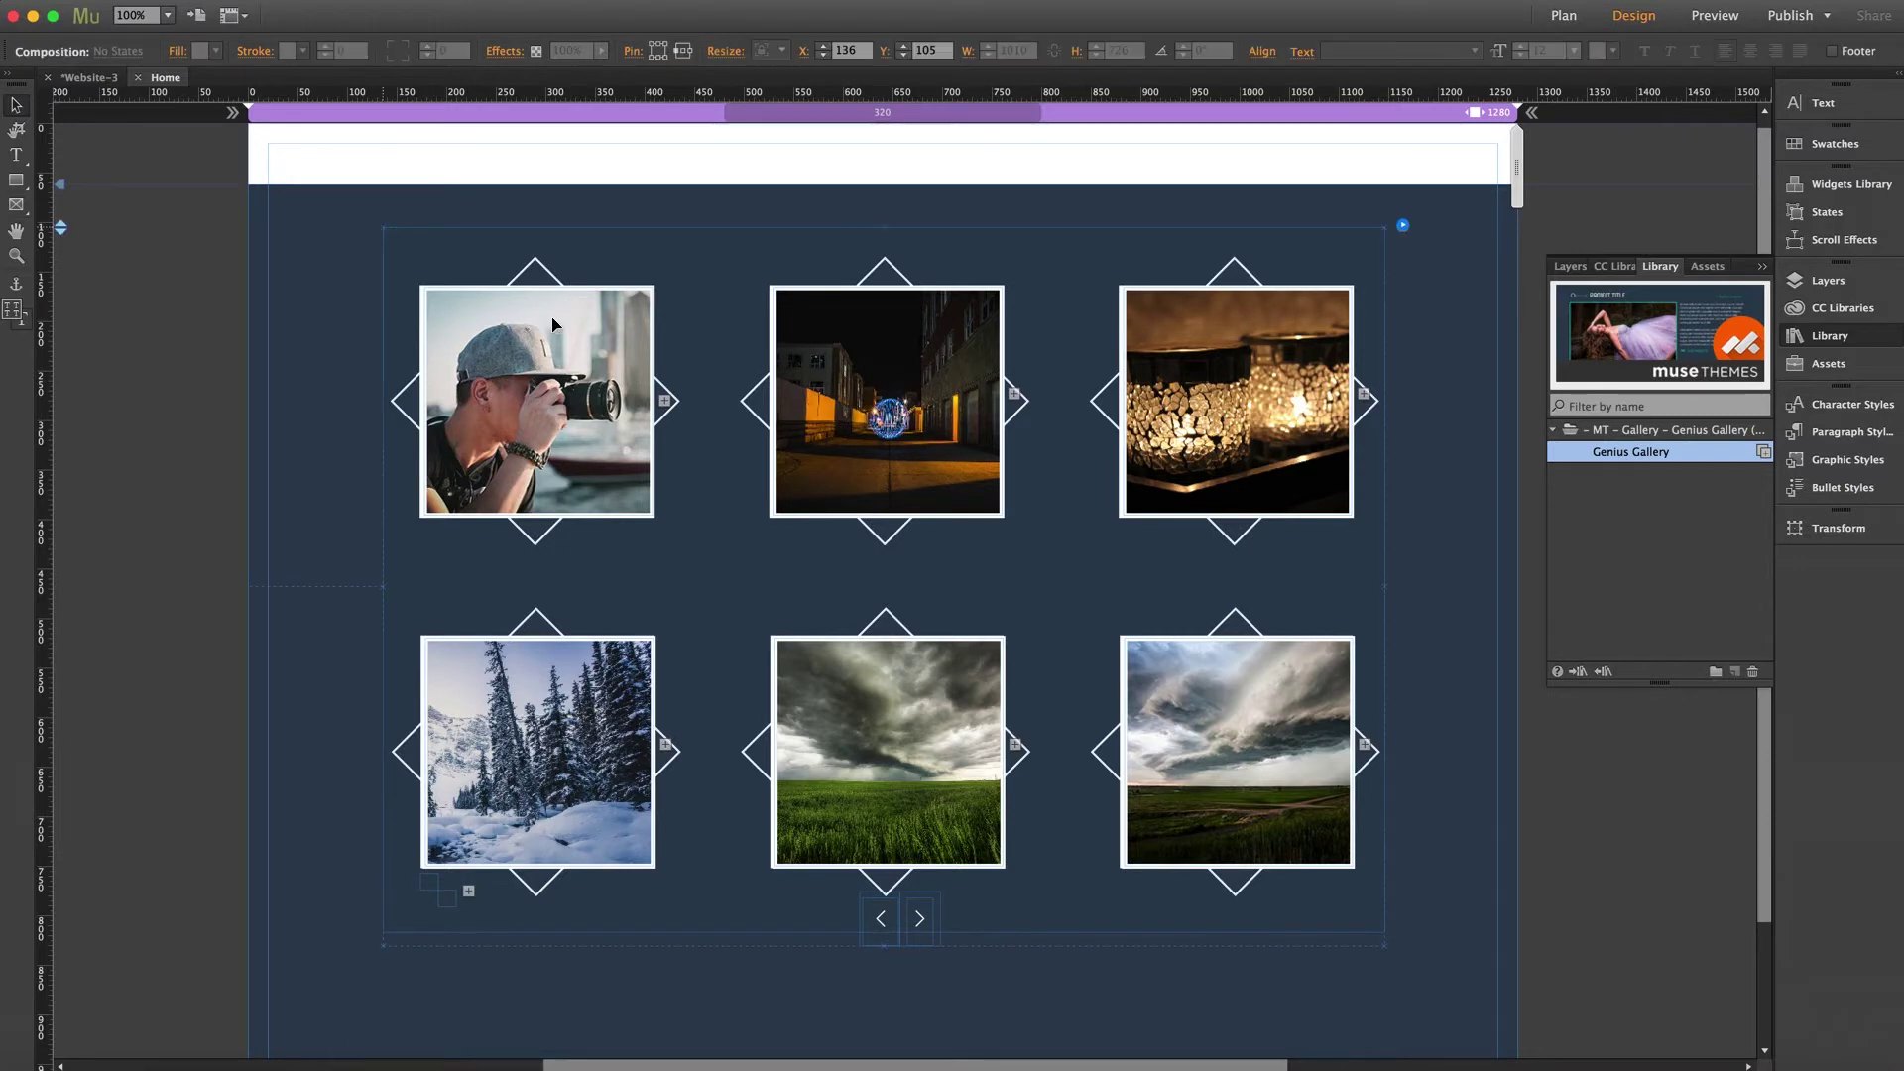
left_click(552, 324)
left_click(545, 319)
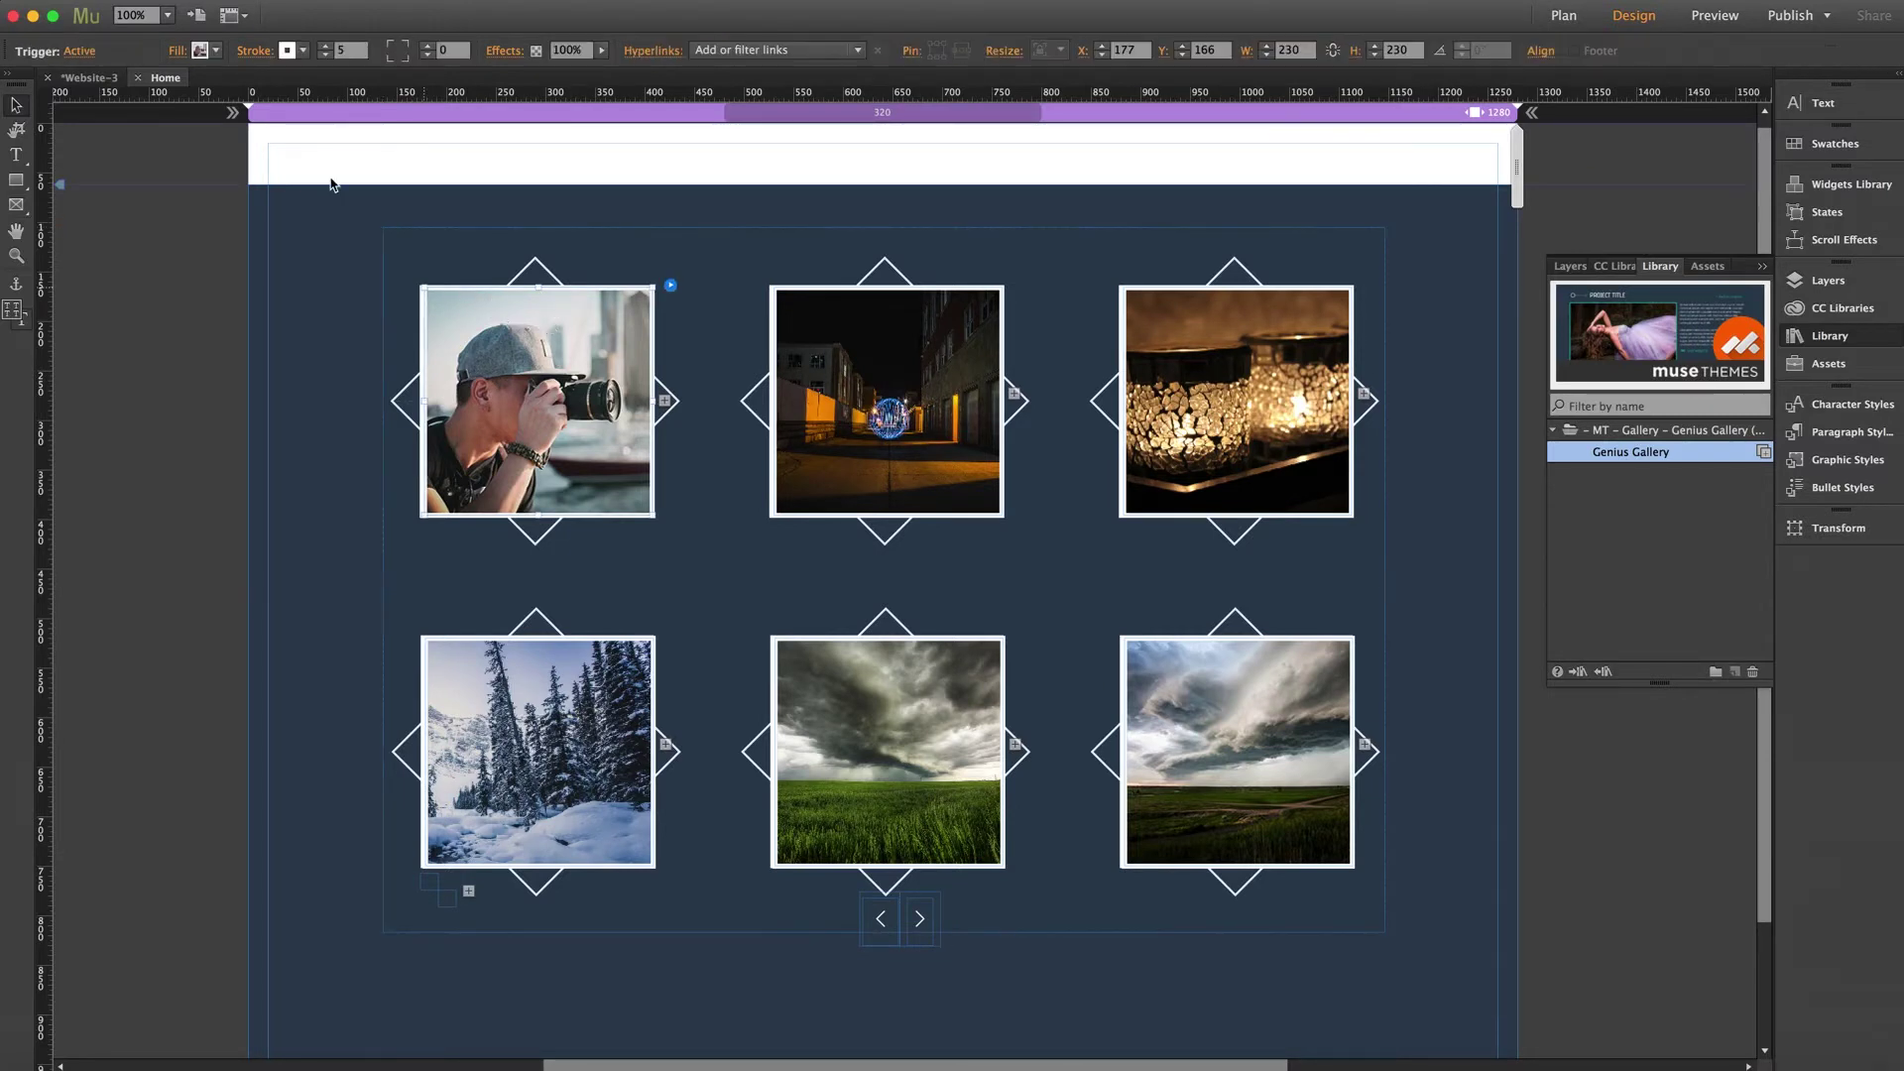
left_click(80, 51)
left_click(155, 81)
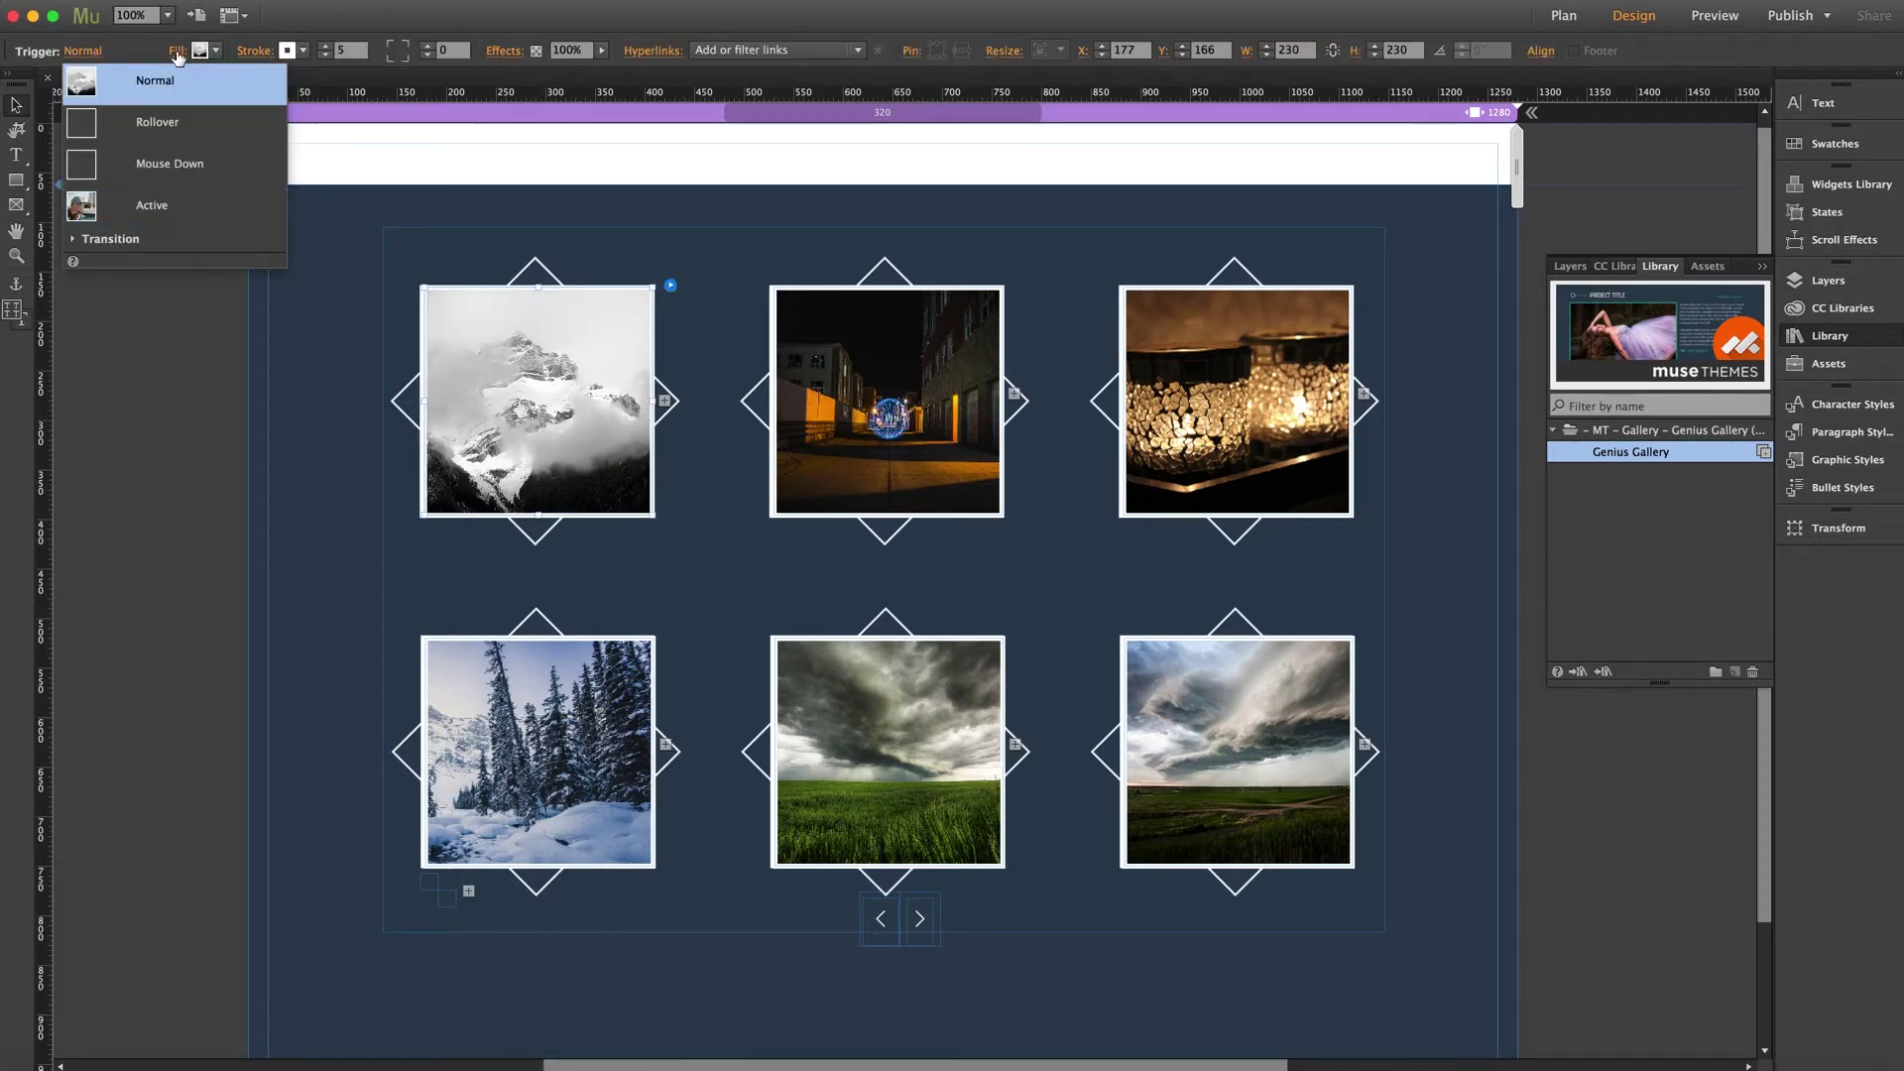
left_click(179, 50)
left_click(178, 50)
left_click(260, 226)
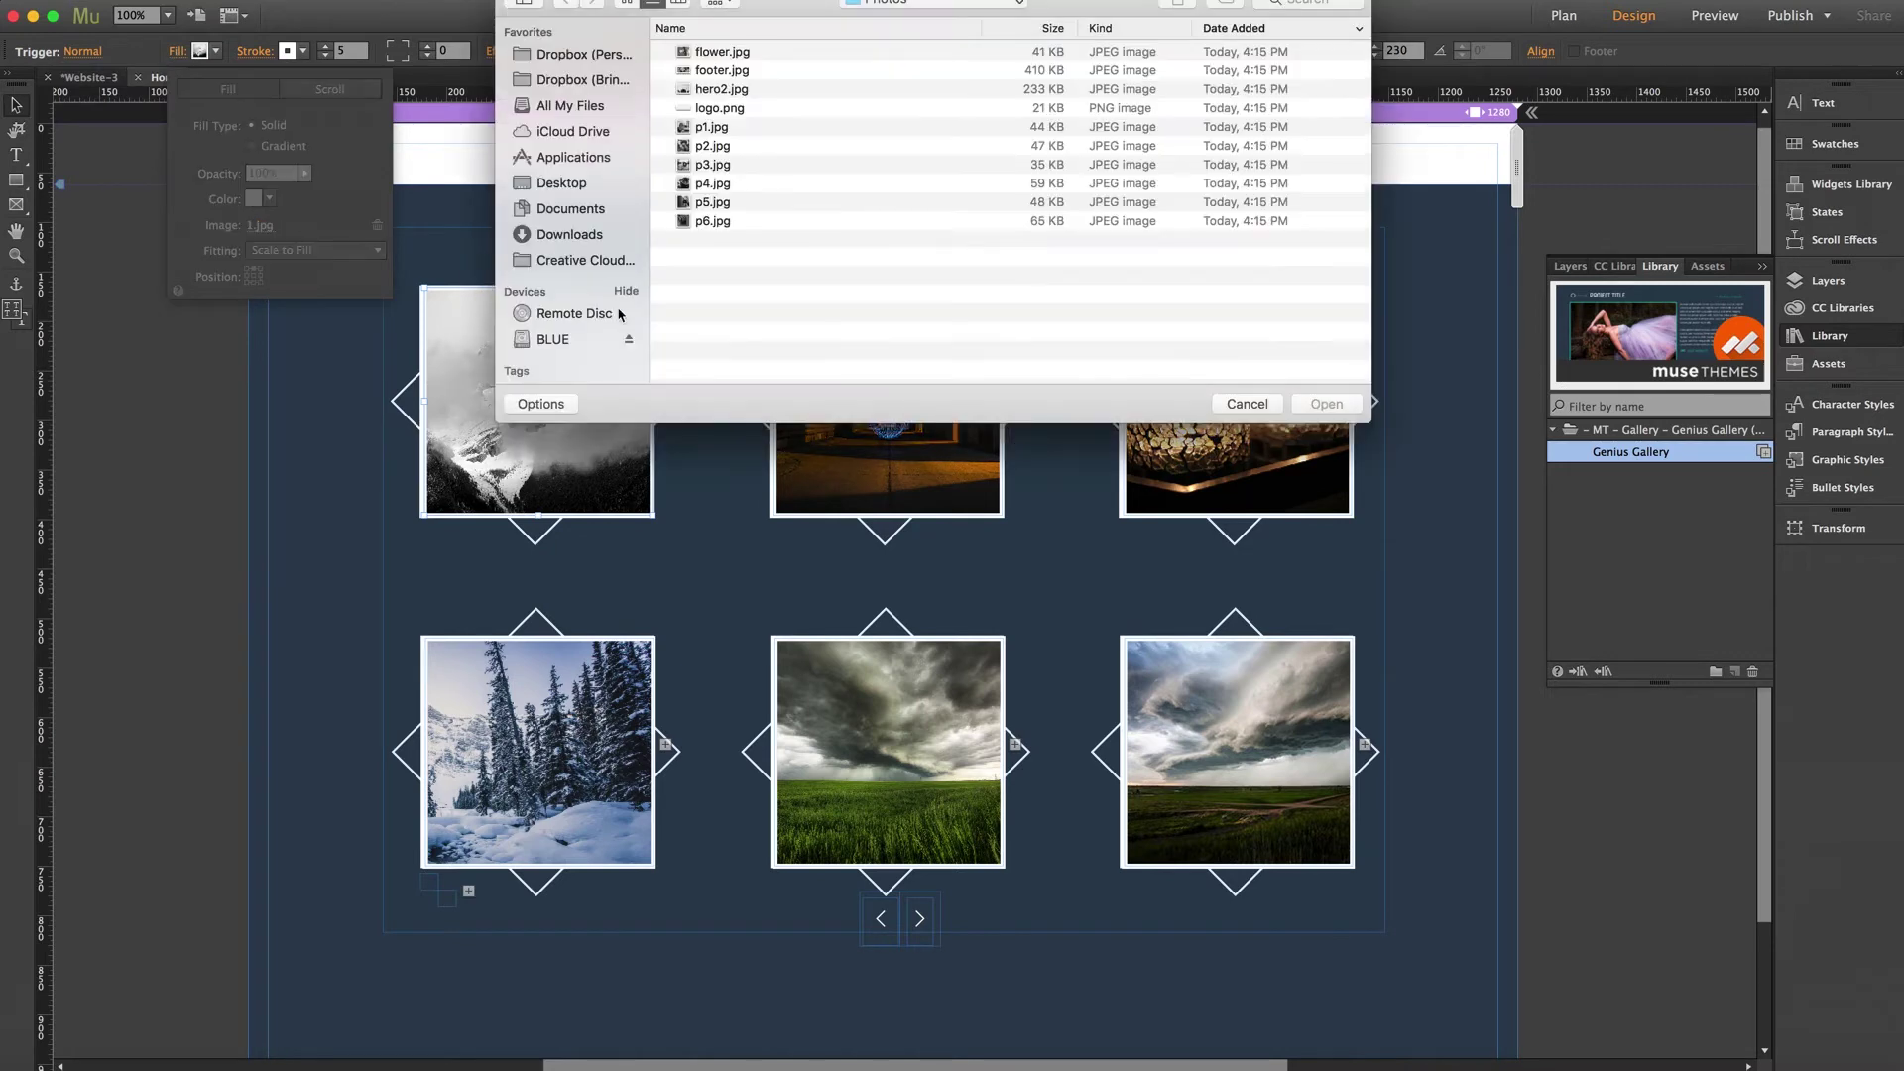
left_click(729, 129)
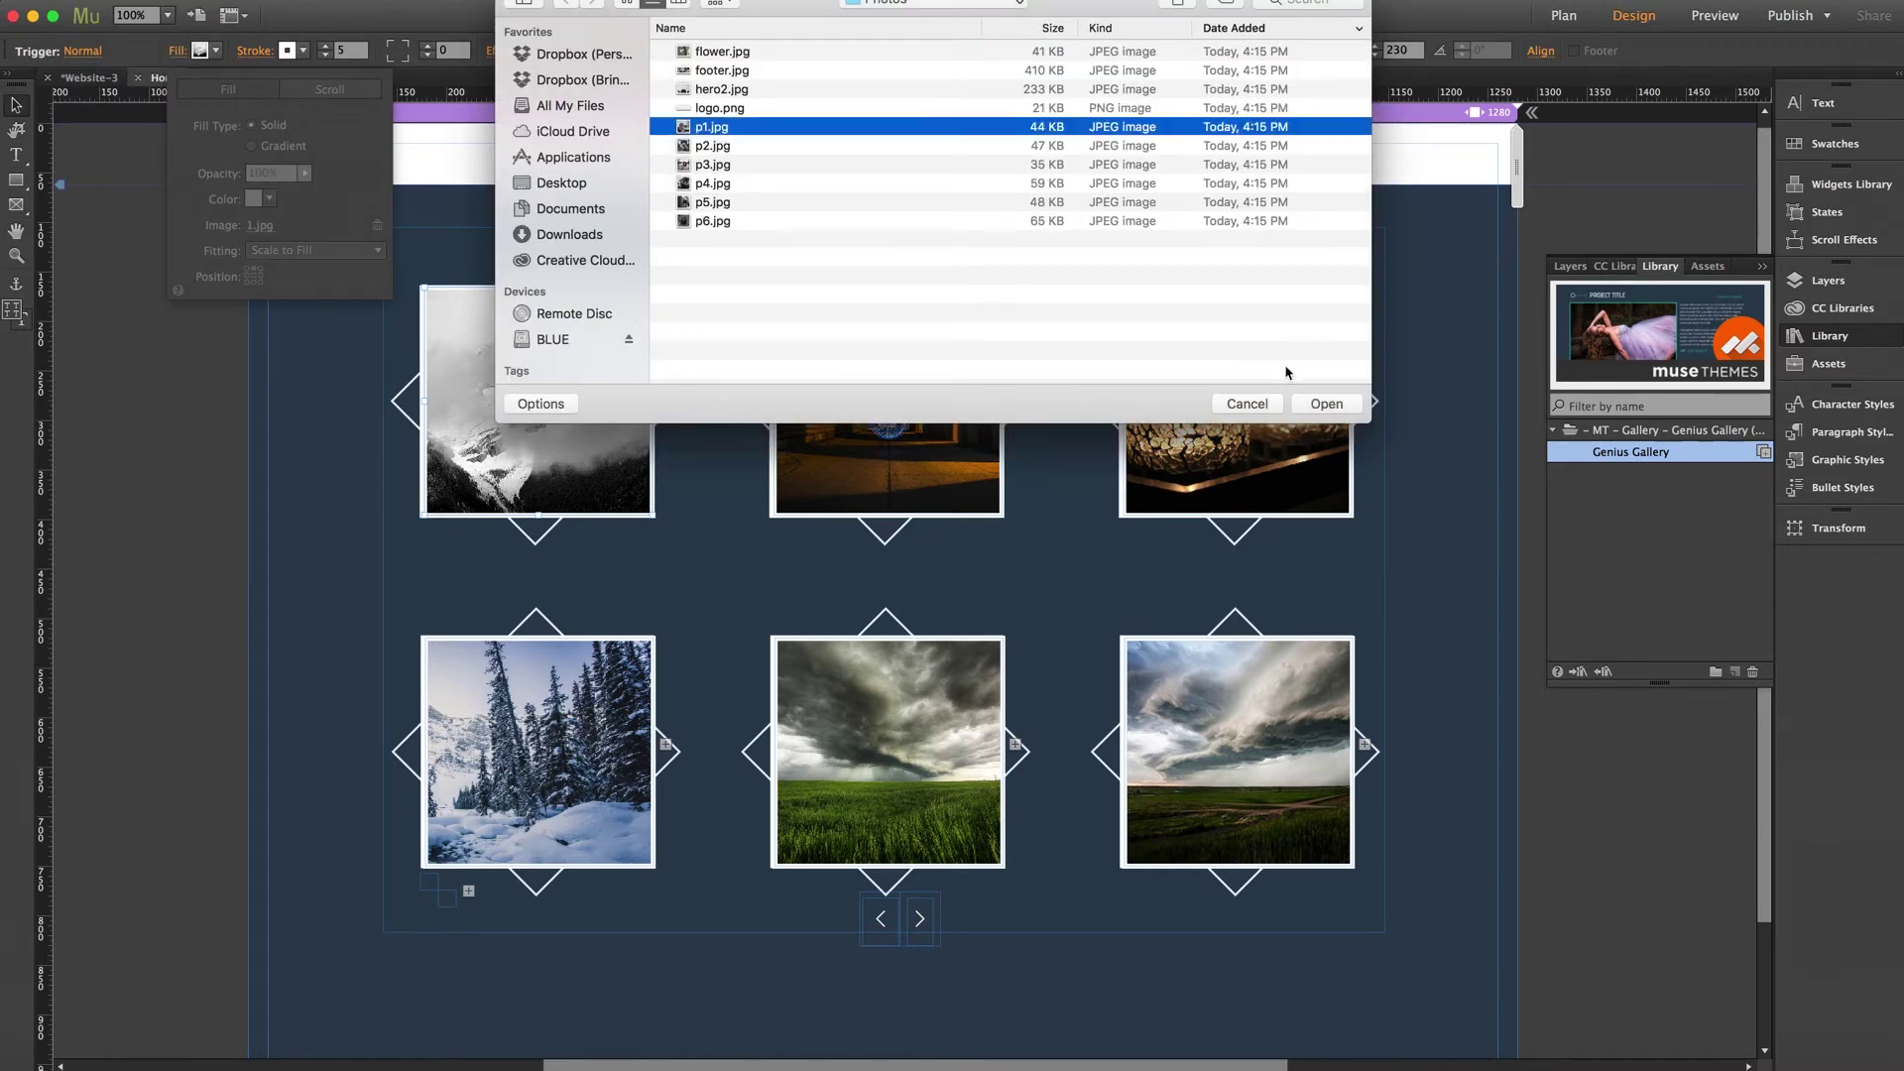
left_click(1326, 403)
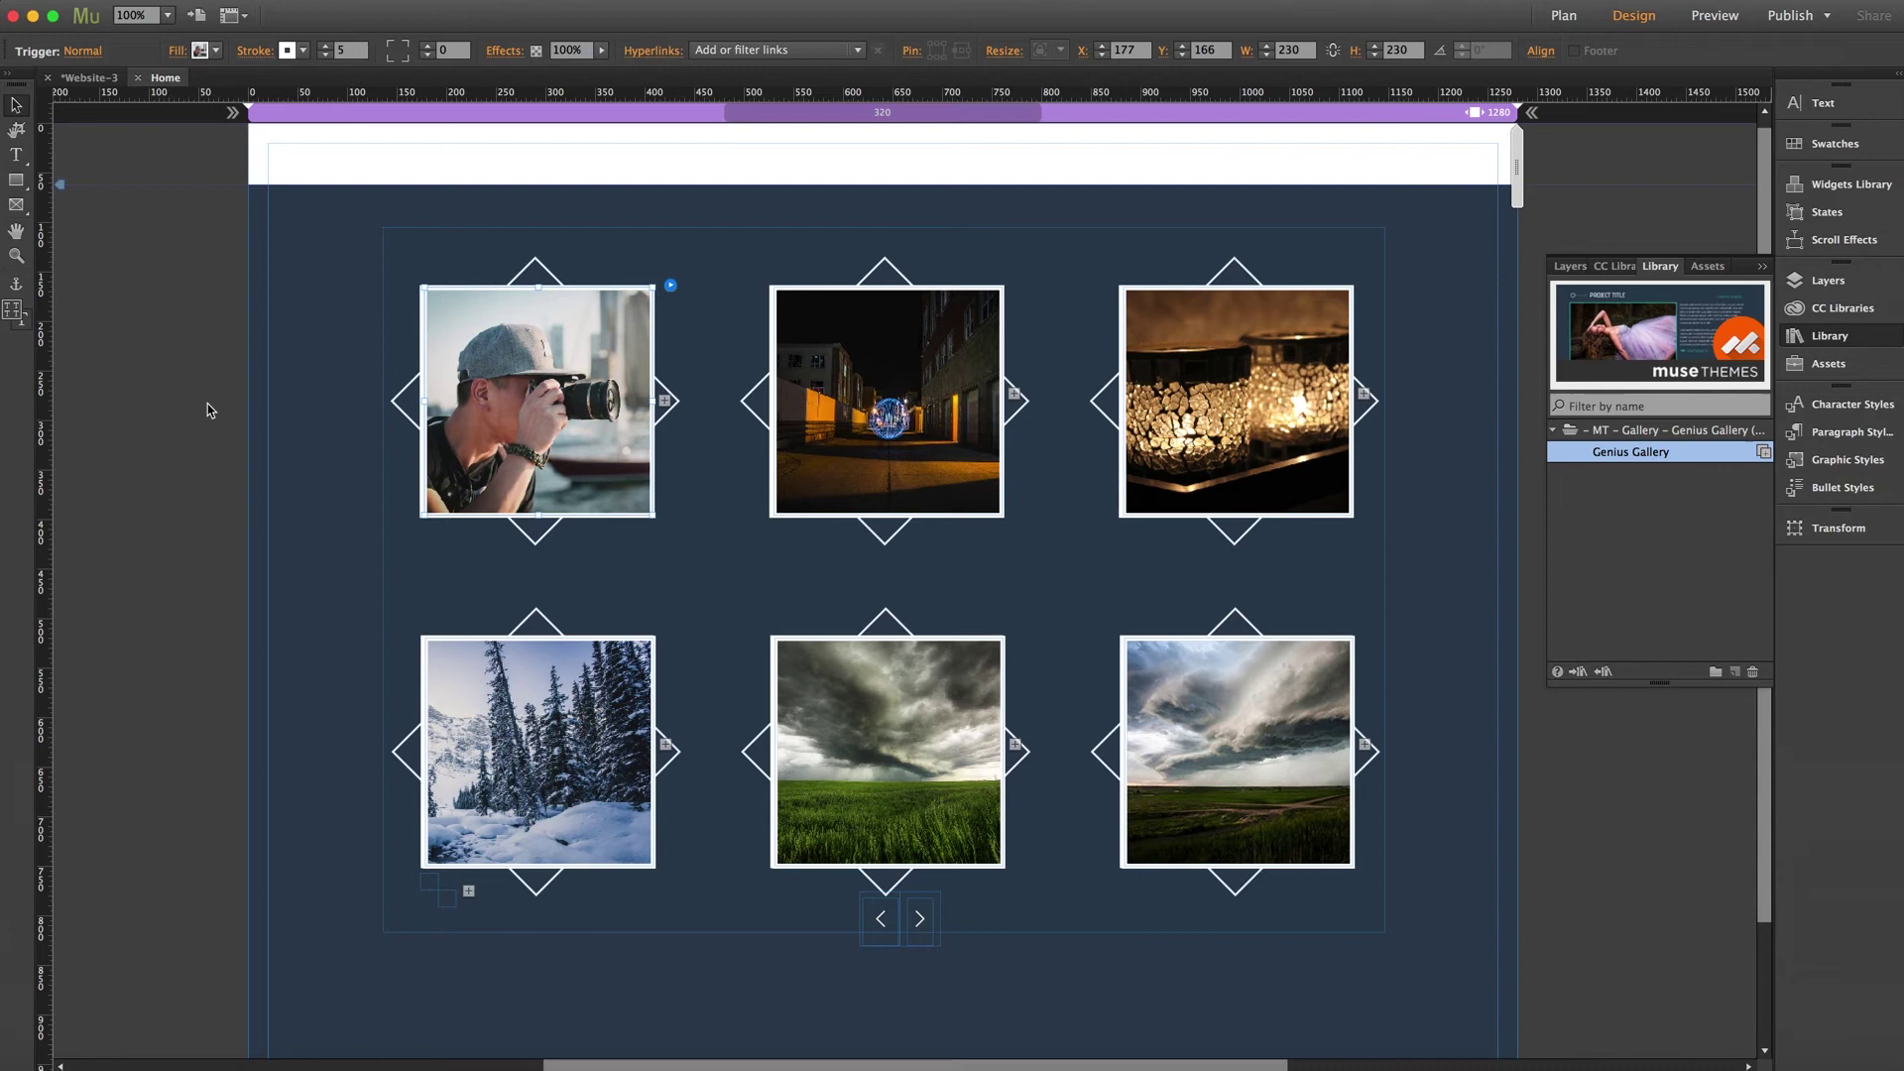
left_click(145, 397)
left_click(535, 342)
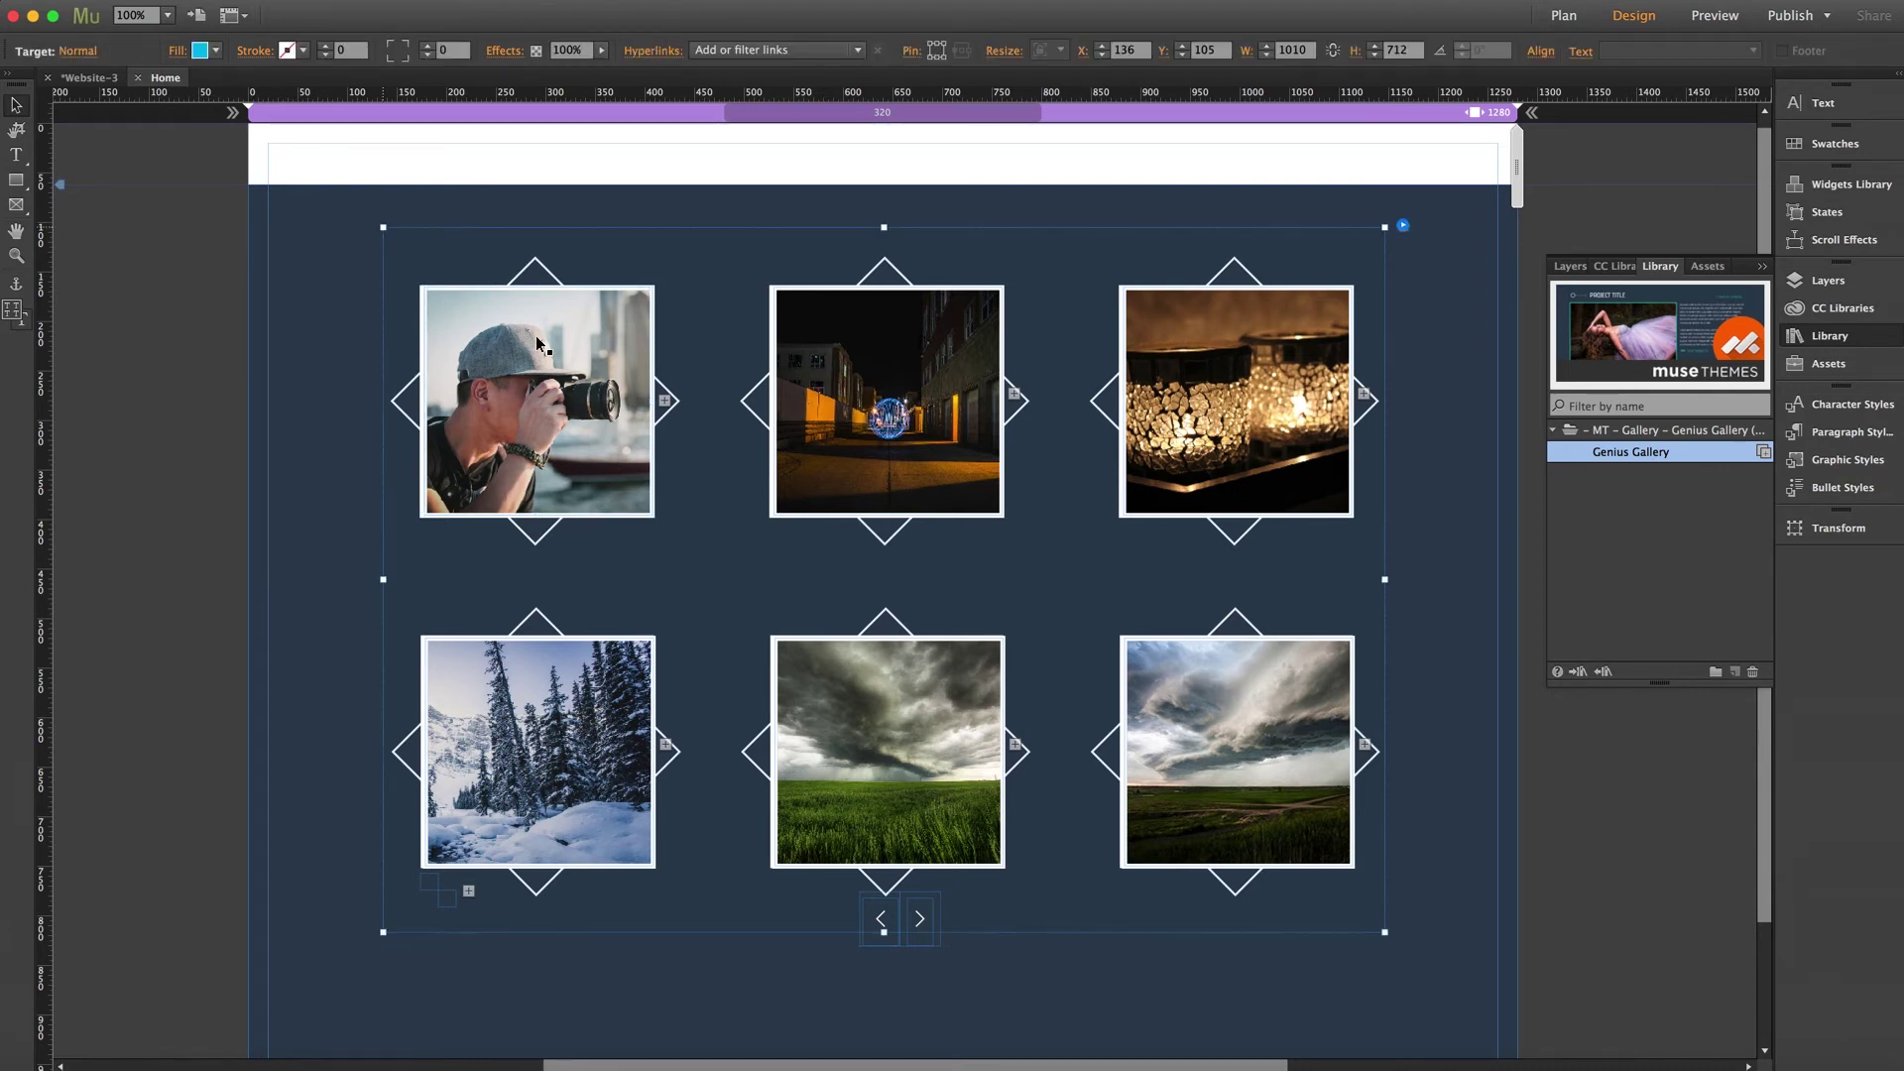
left_click(537, 339)
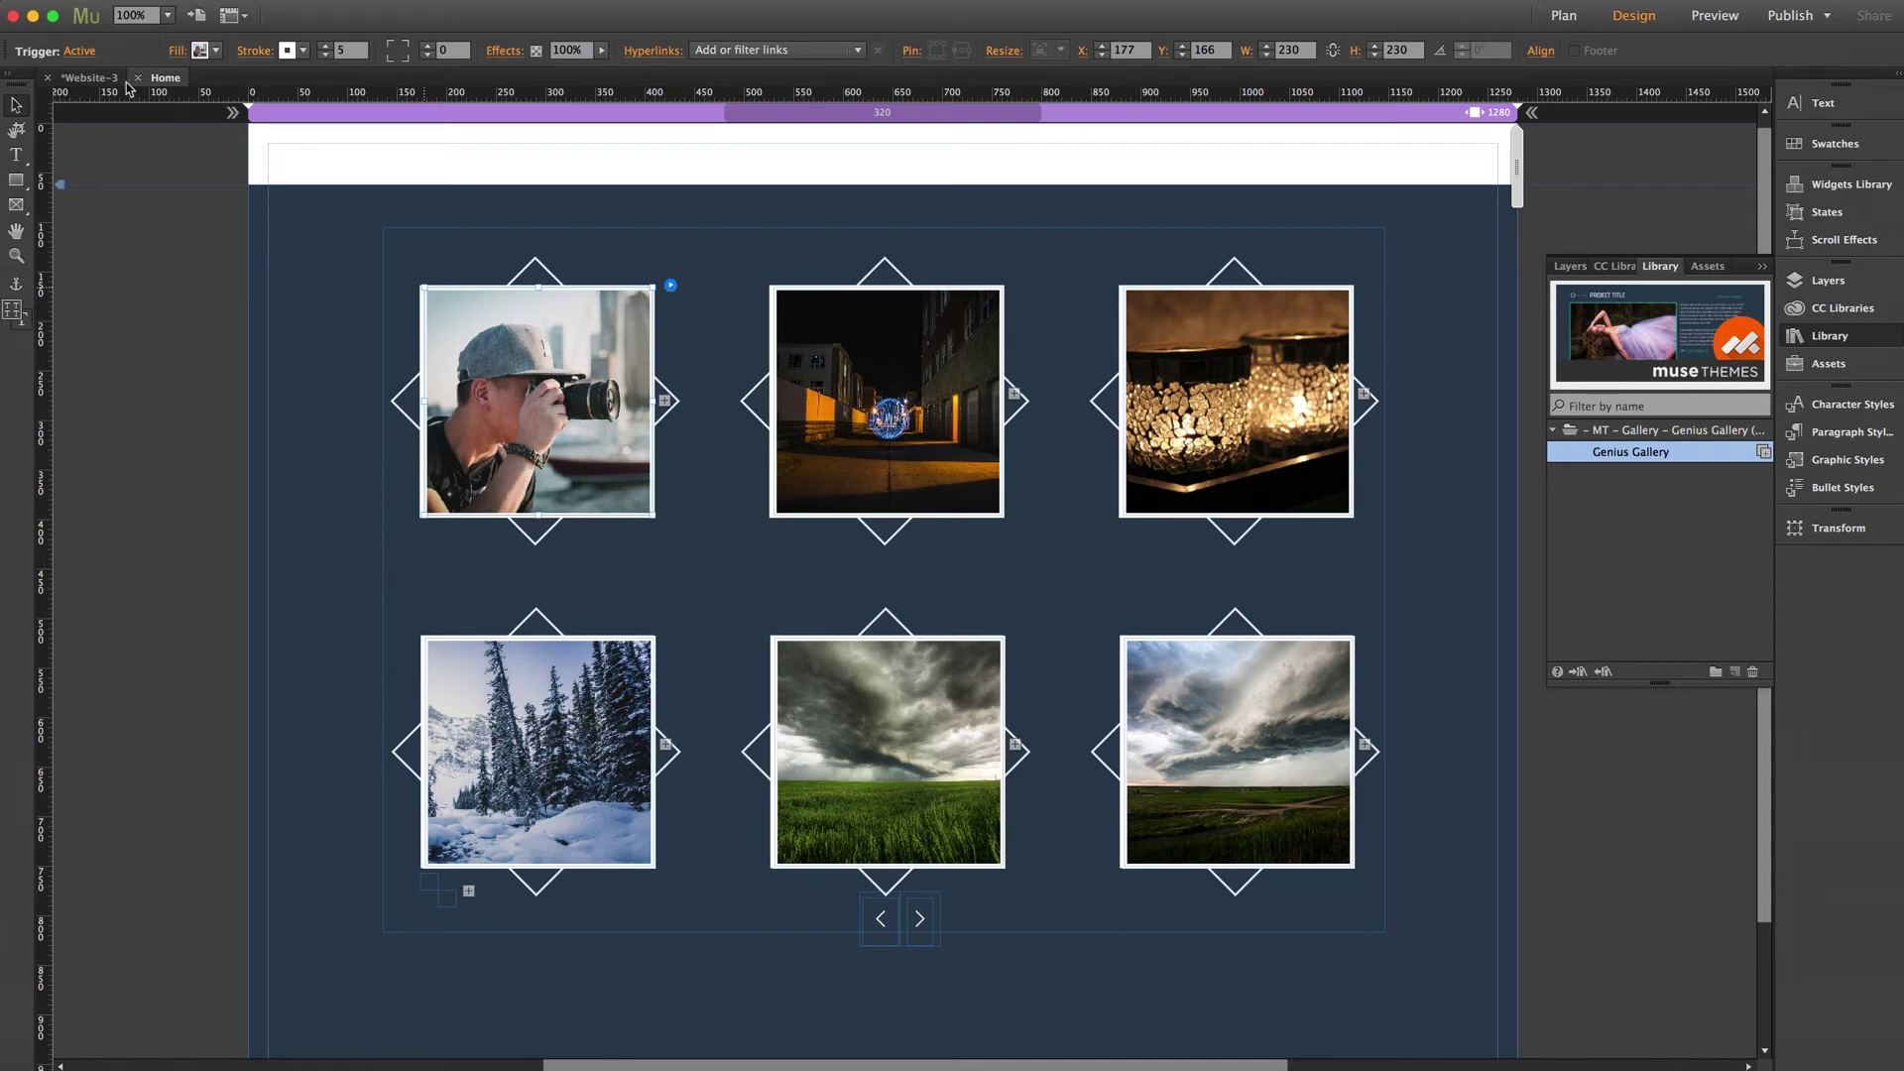
left_click(79, 51)
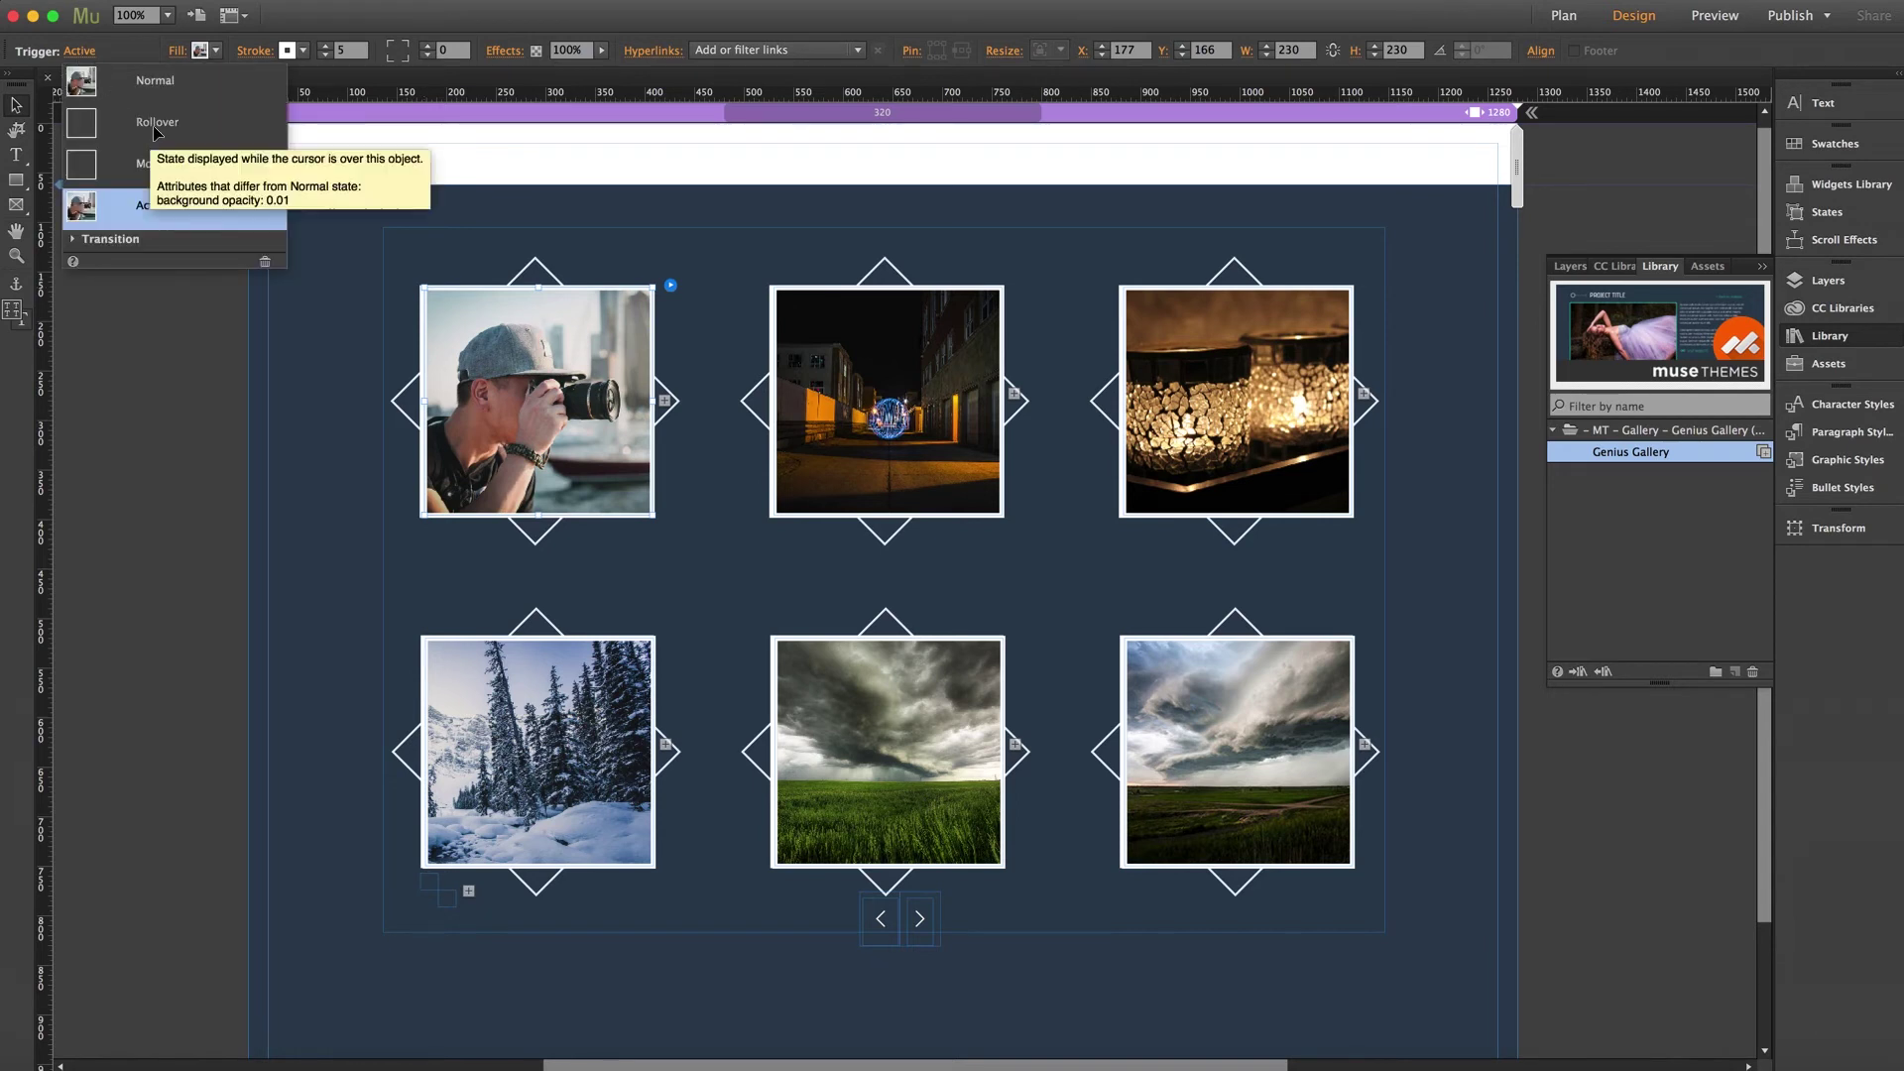
left_click(151, 348)
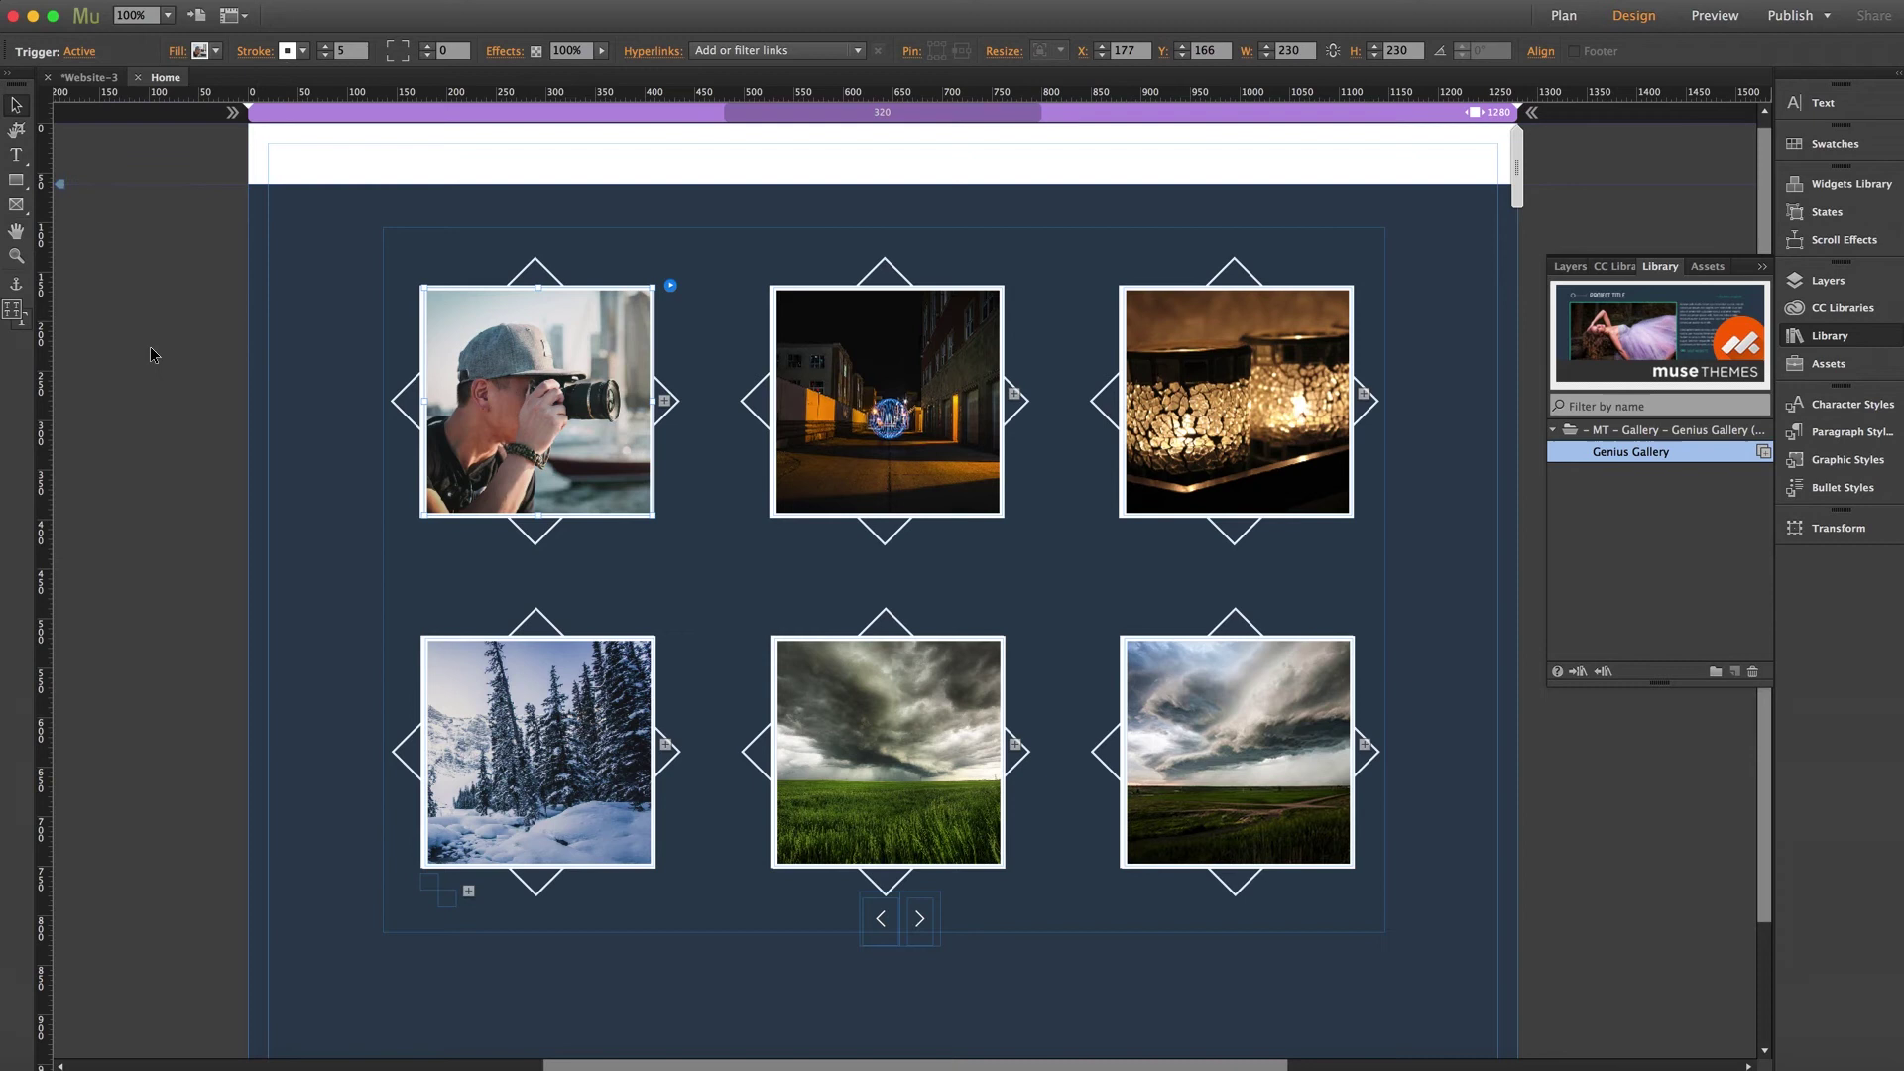
left_click(480, 325)
left_click(481, 328)
Step: Move the photo aside and fill the revealed rollover panel with dark navy 1B1464
left_click_drag(483, 332, 598, 448)
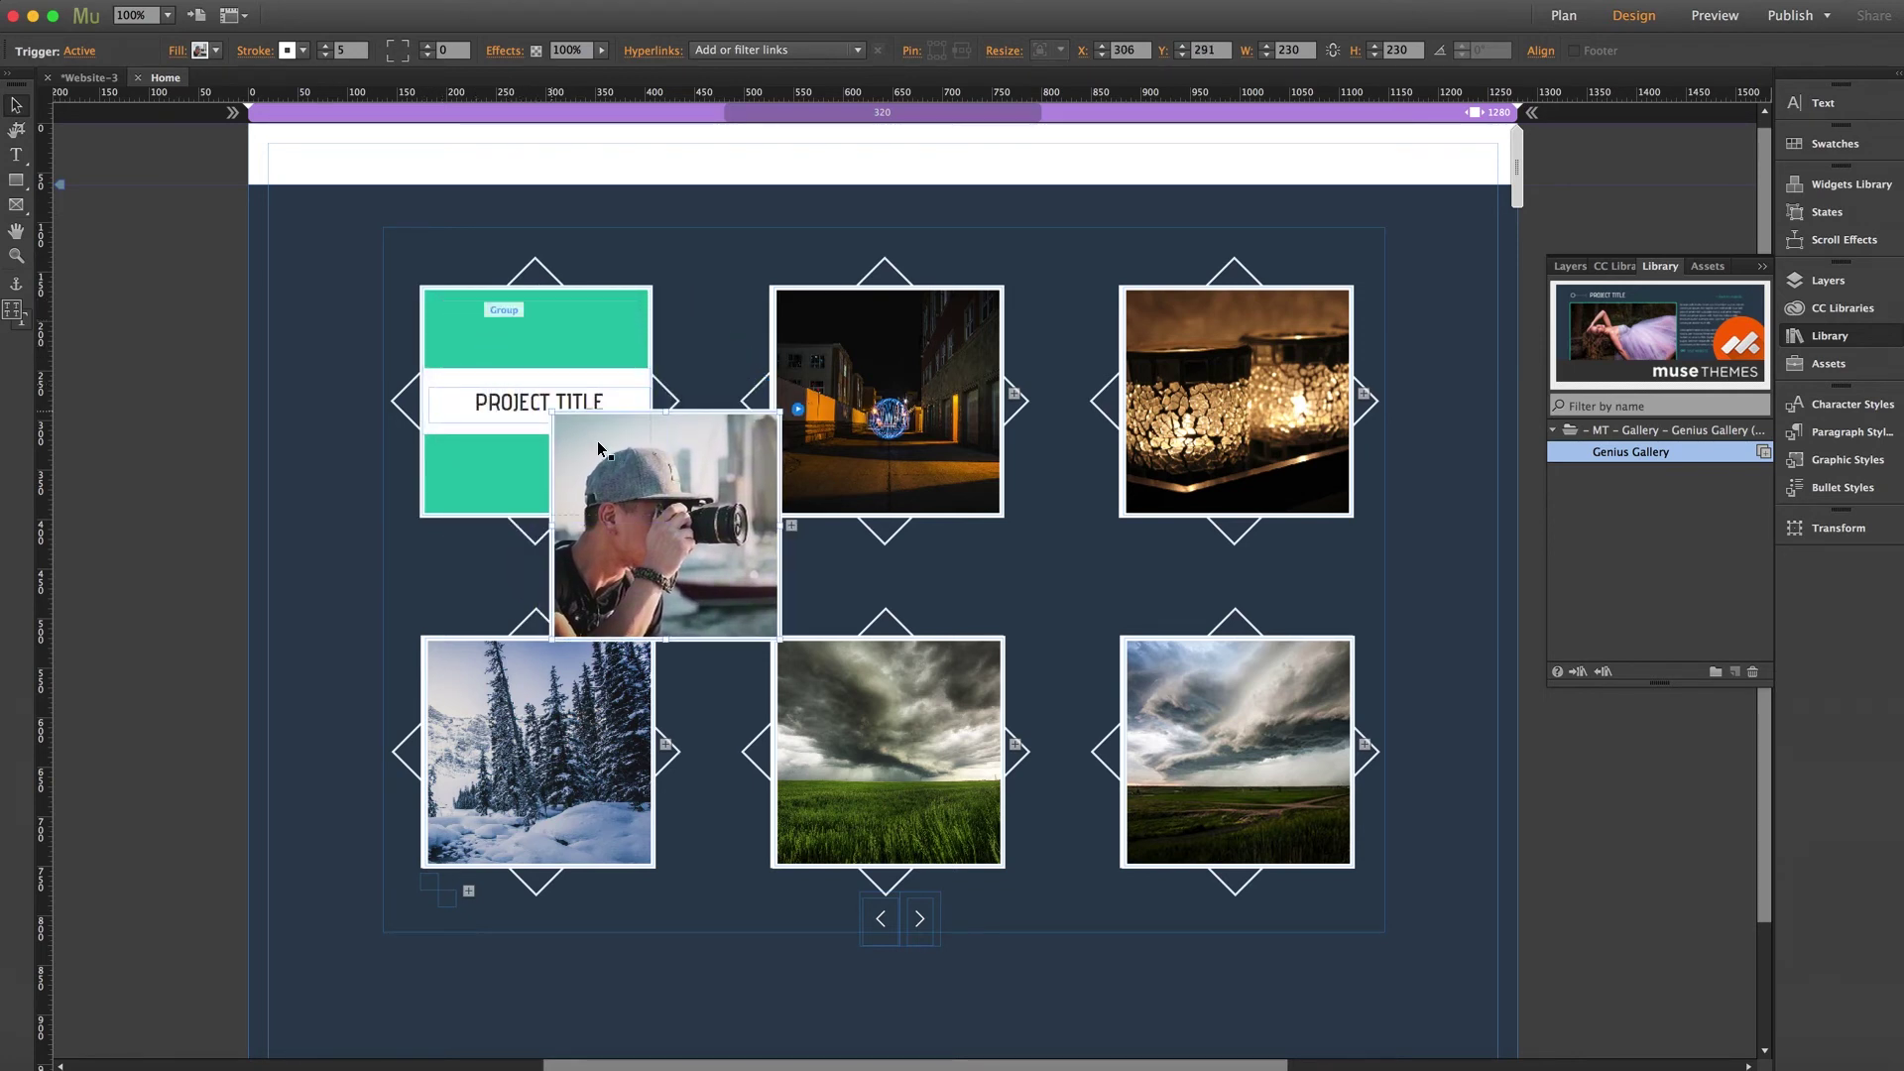
left_click(459, 340)
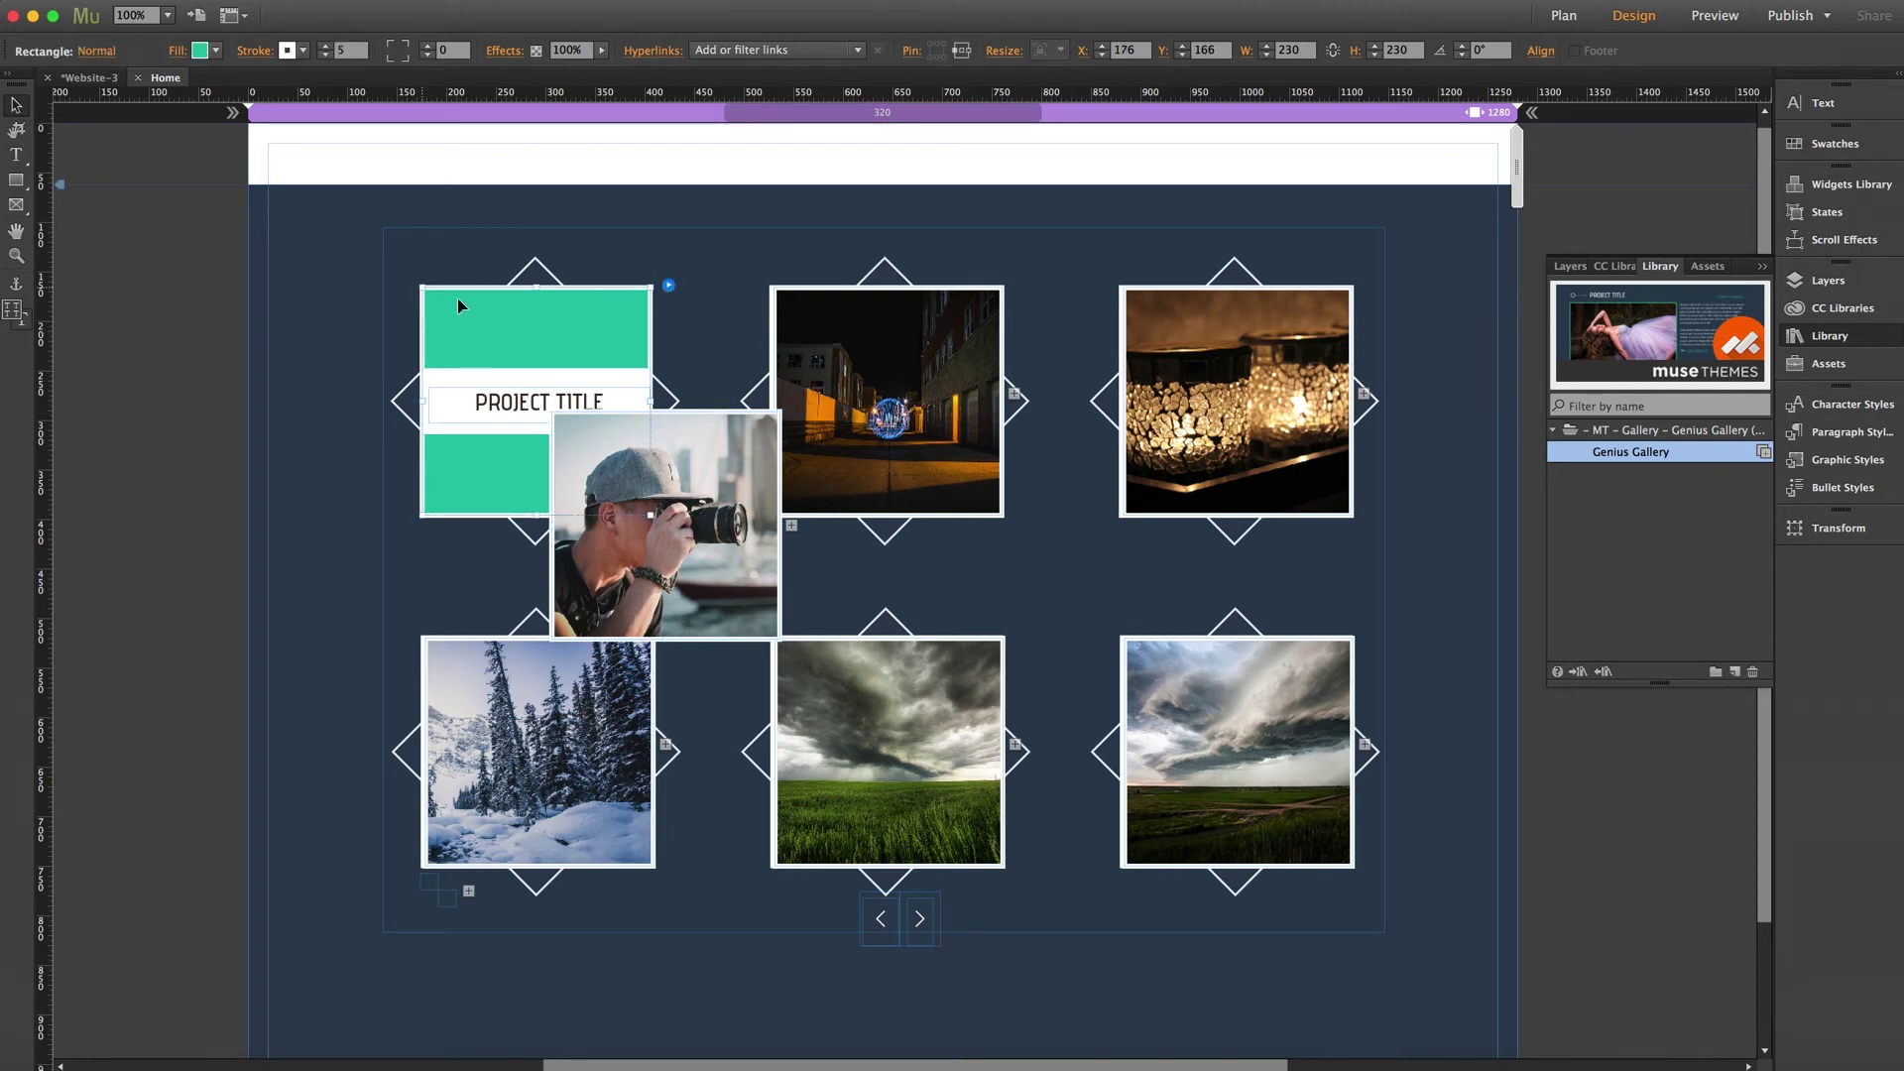
left_click(205, 50)
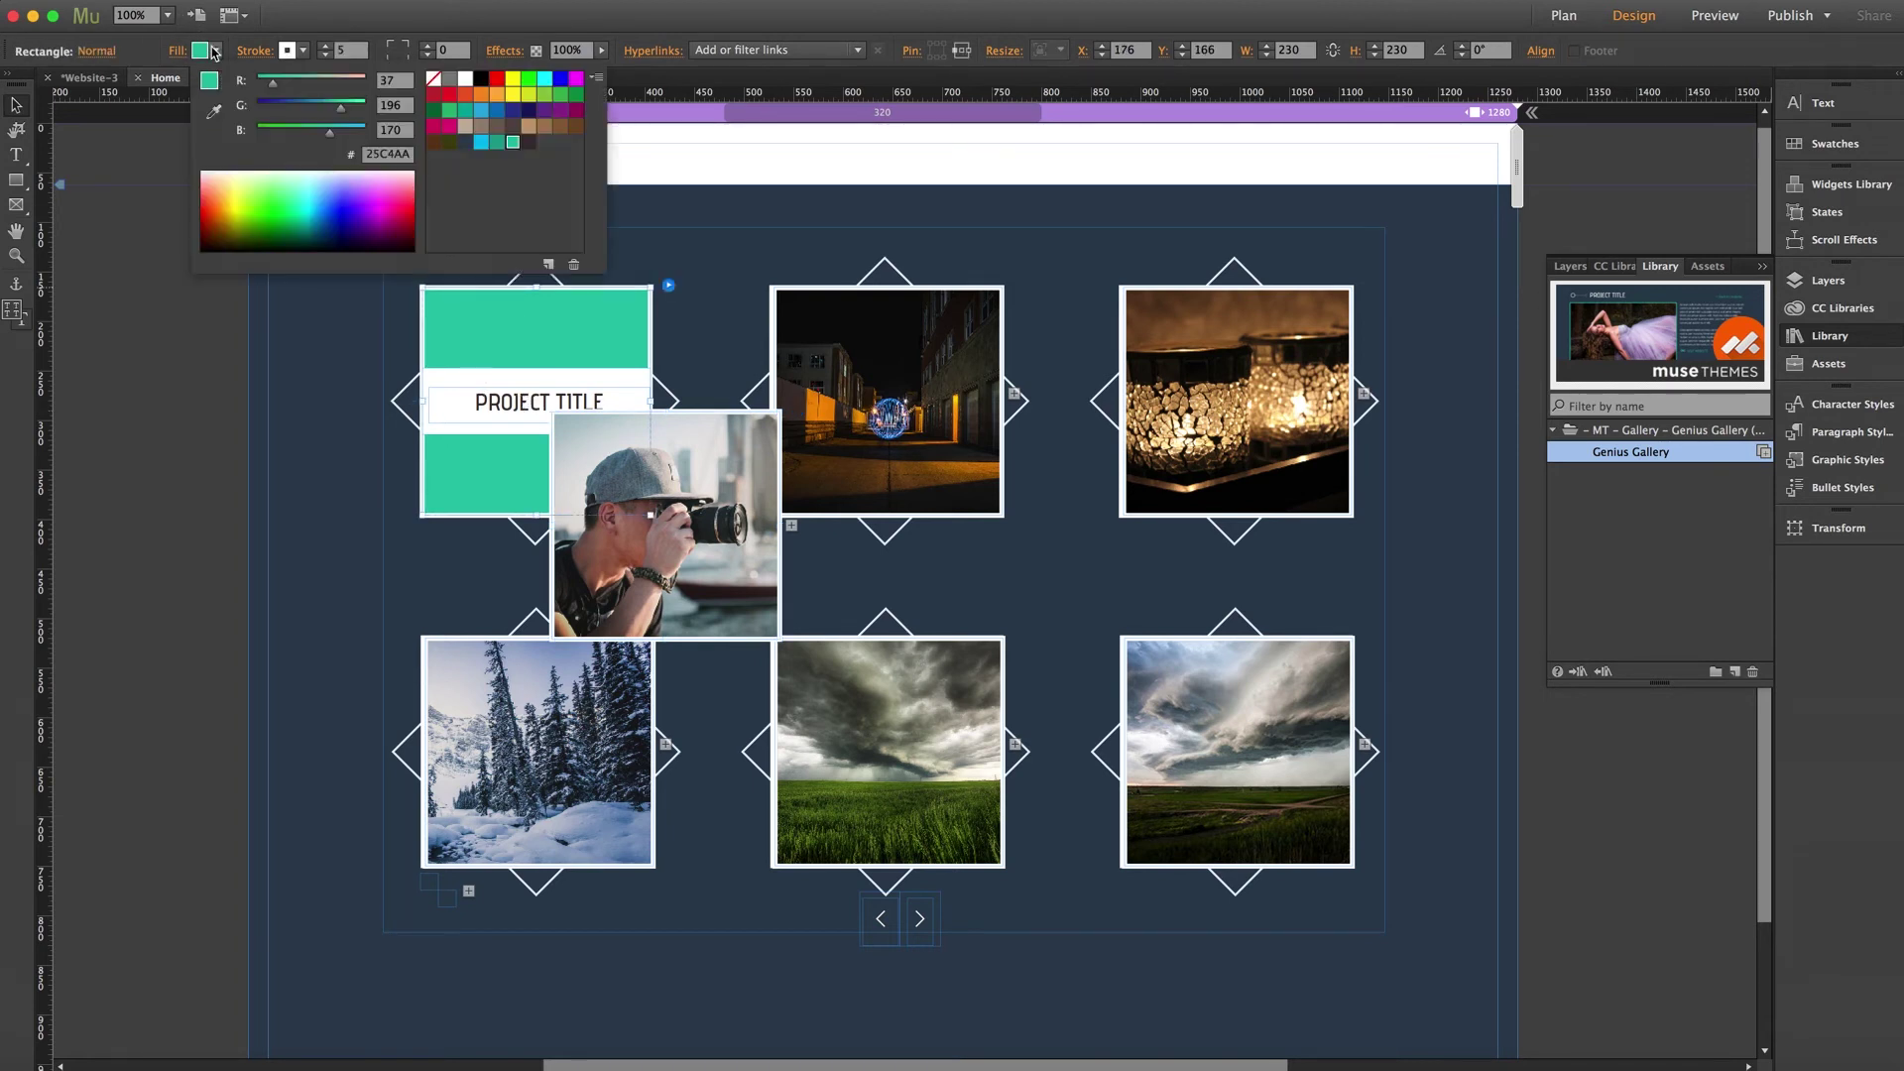
left_click(529, 110)
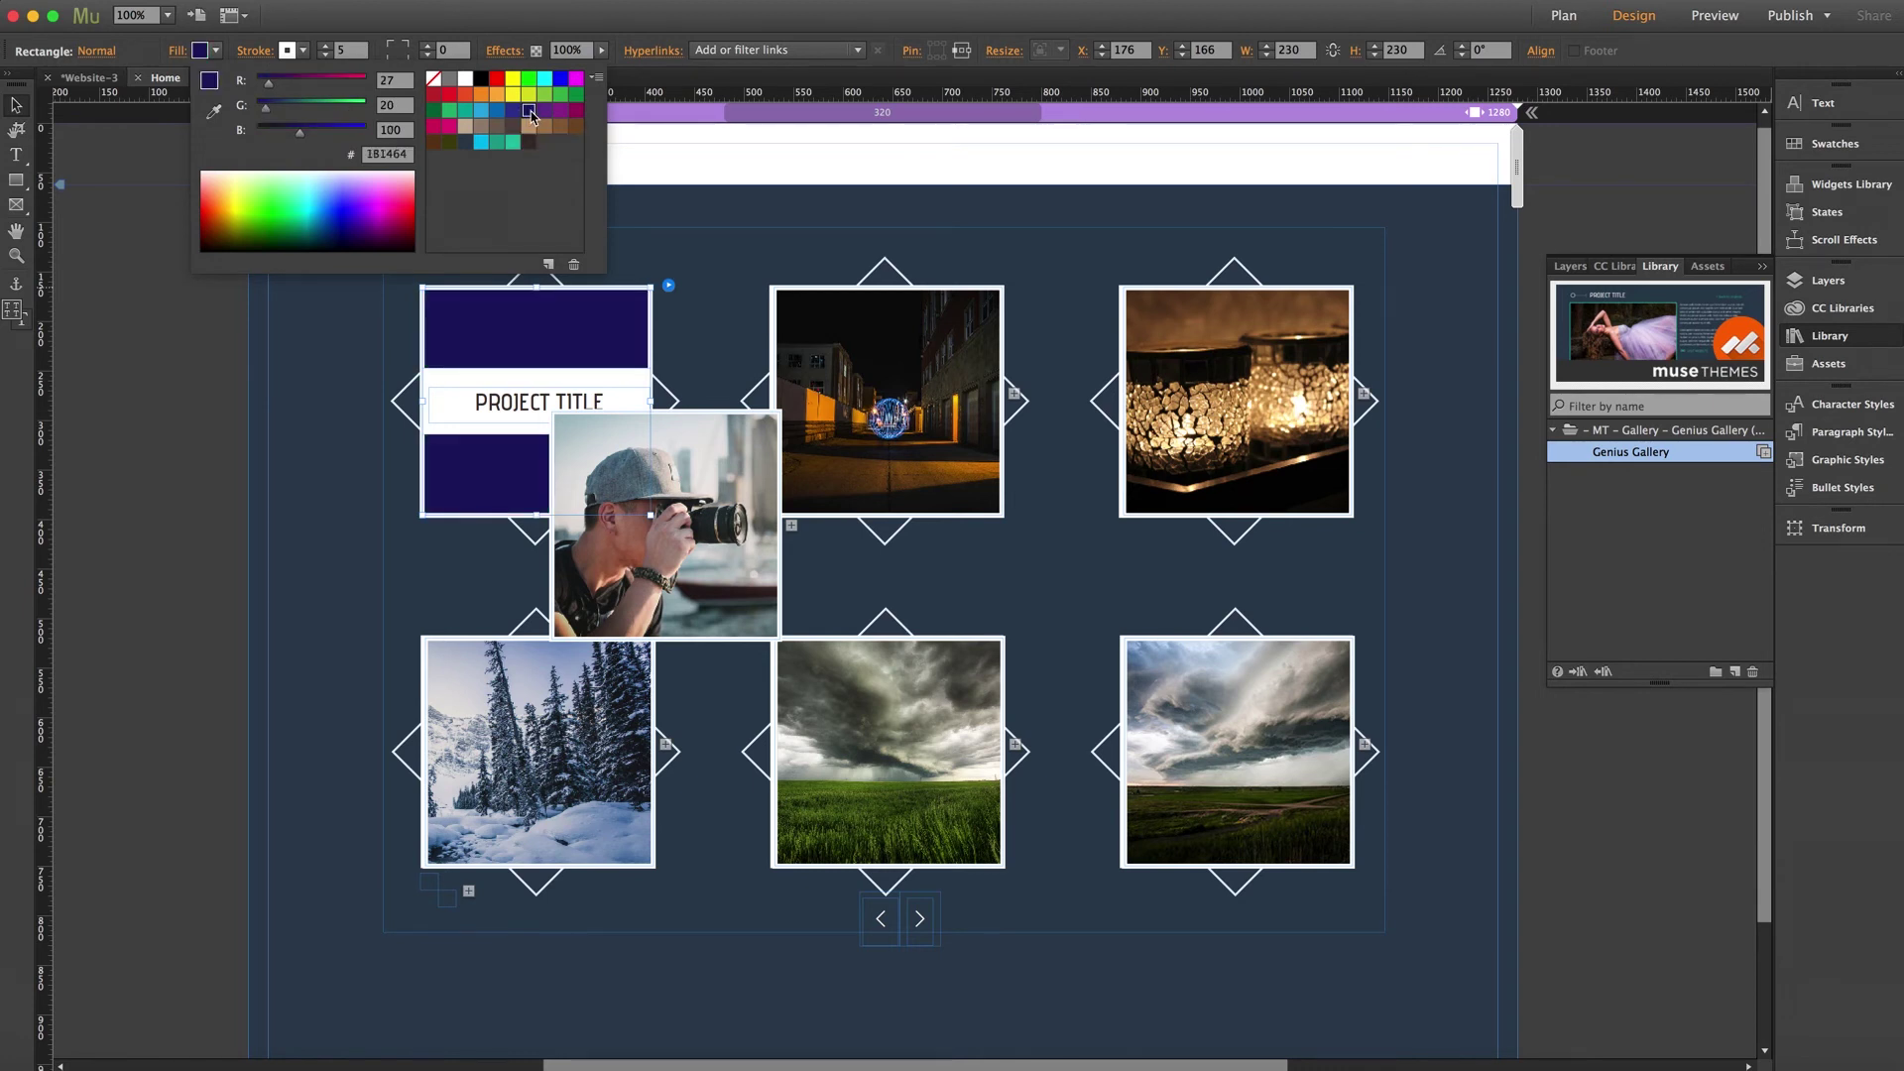
Step: Retype the panel title as 'Muse-Themes!' and move the photo back over the panel
left_click(520, 408)
double_click(517, 409)
triple_click(517, 409)
type("M")
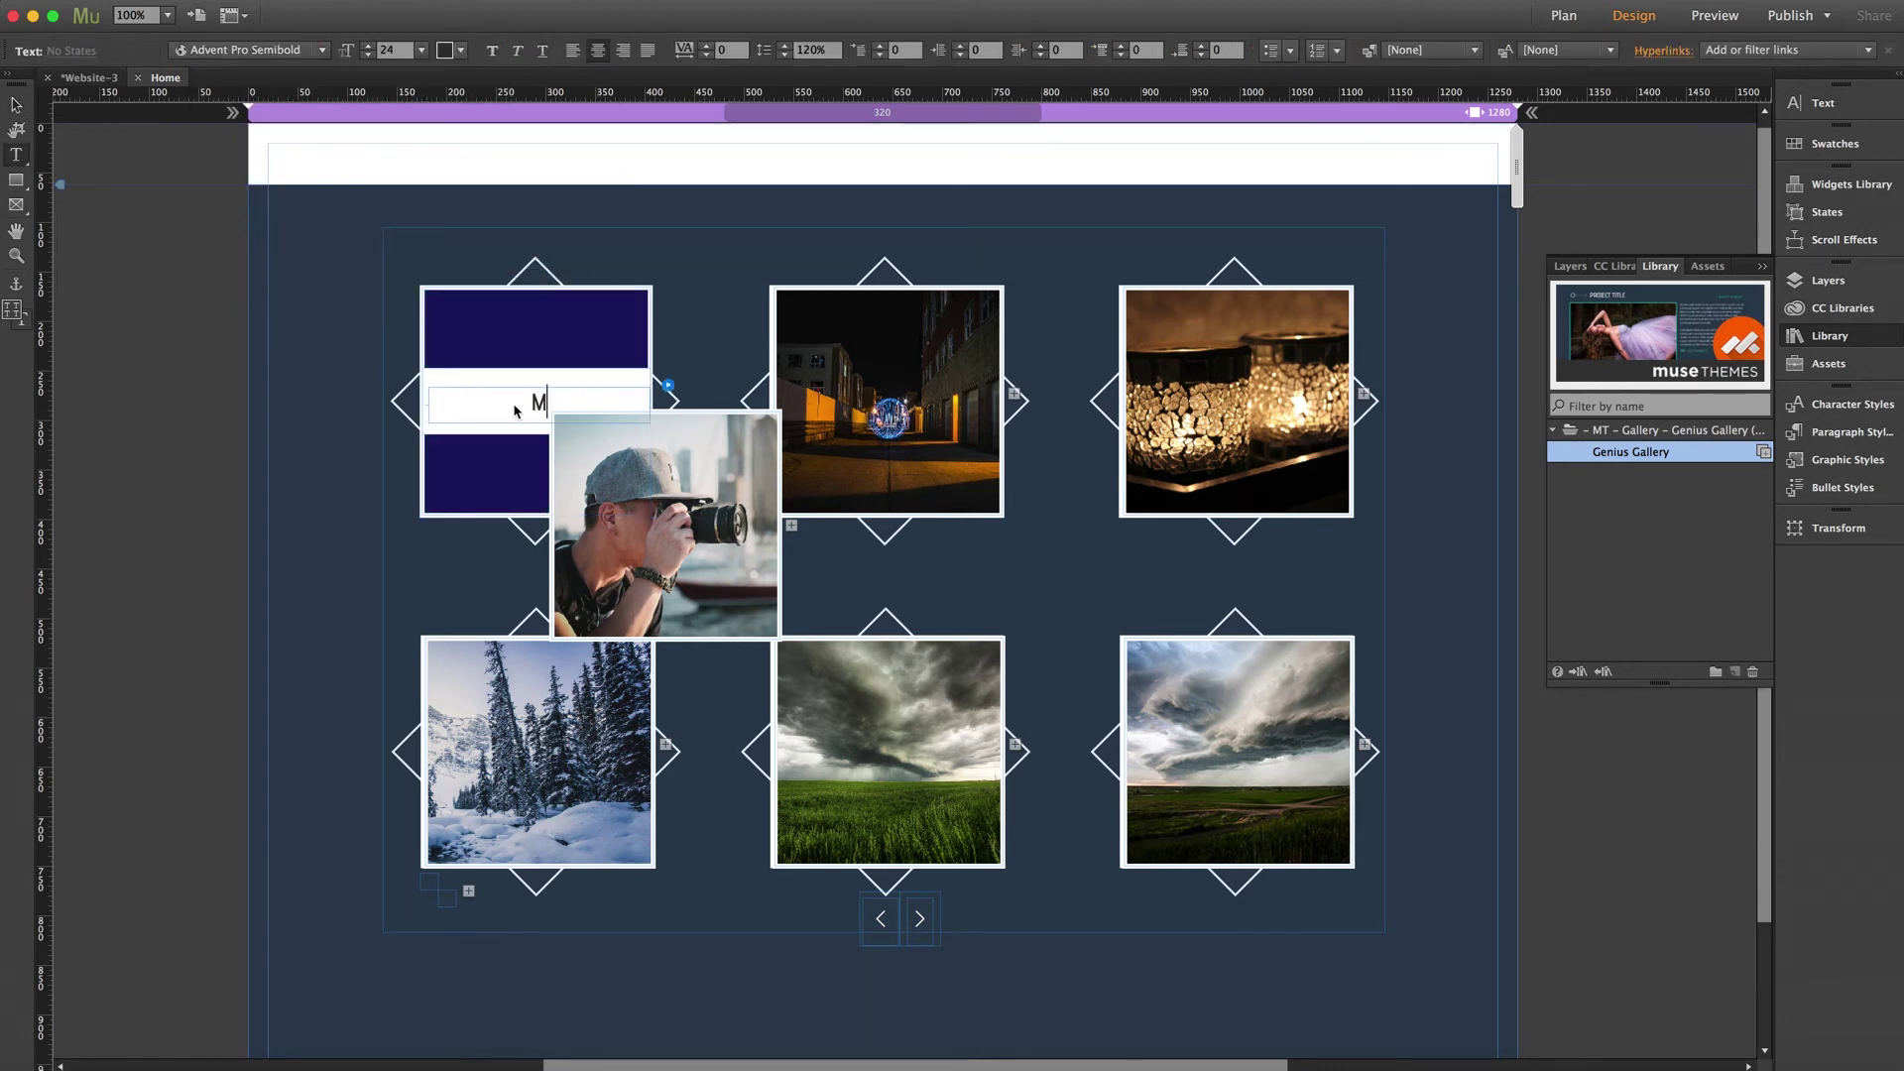
type("use-Themes!")
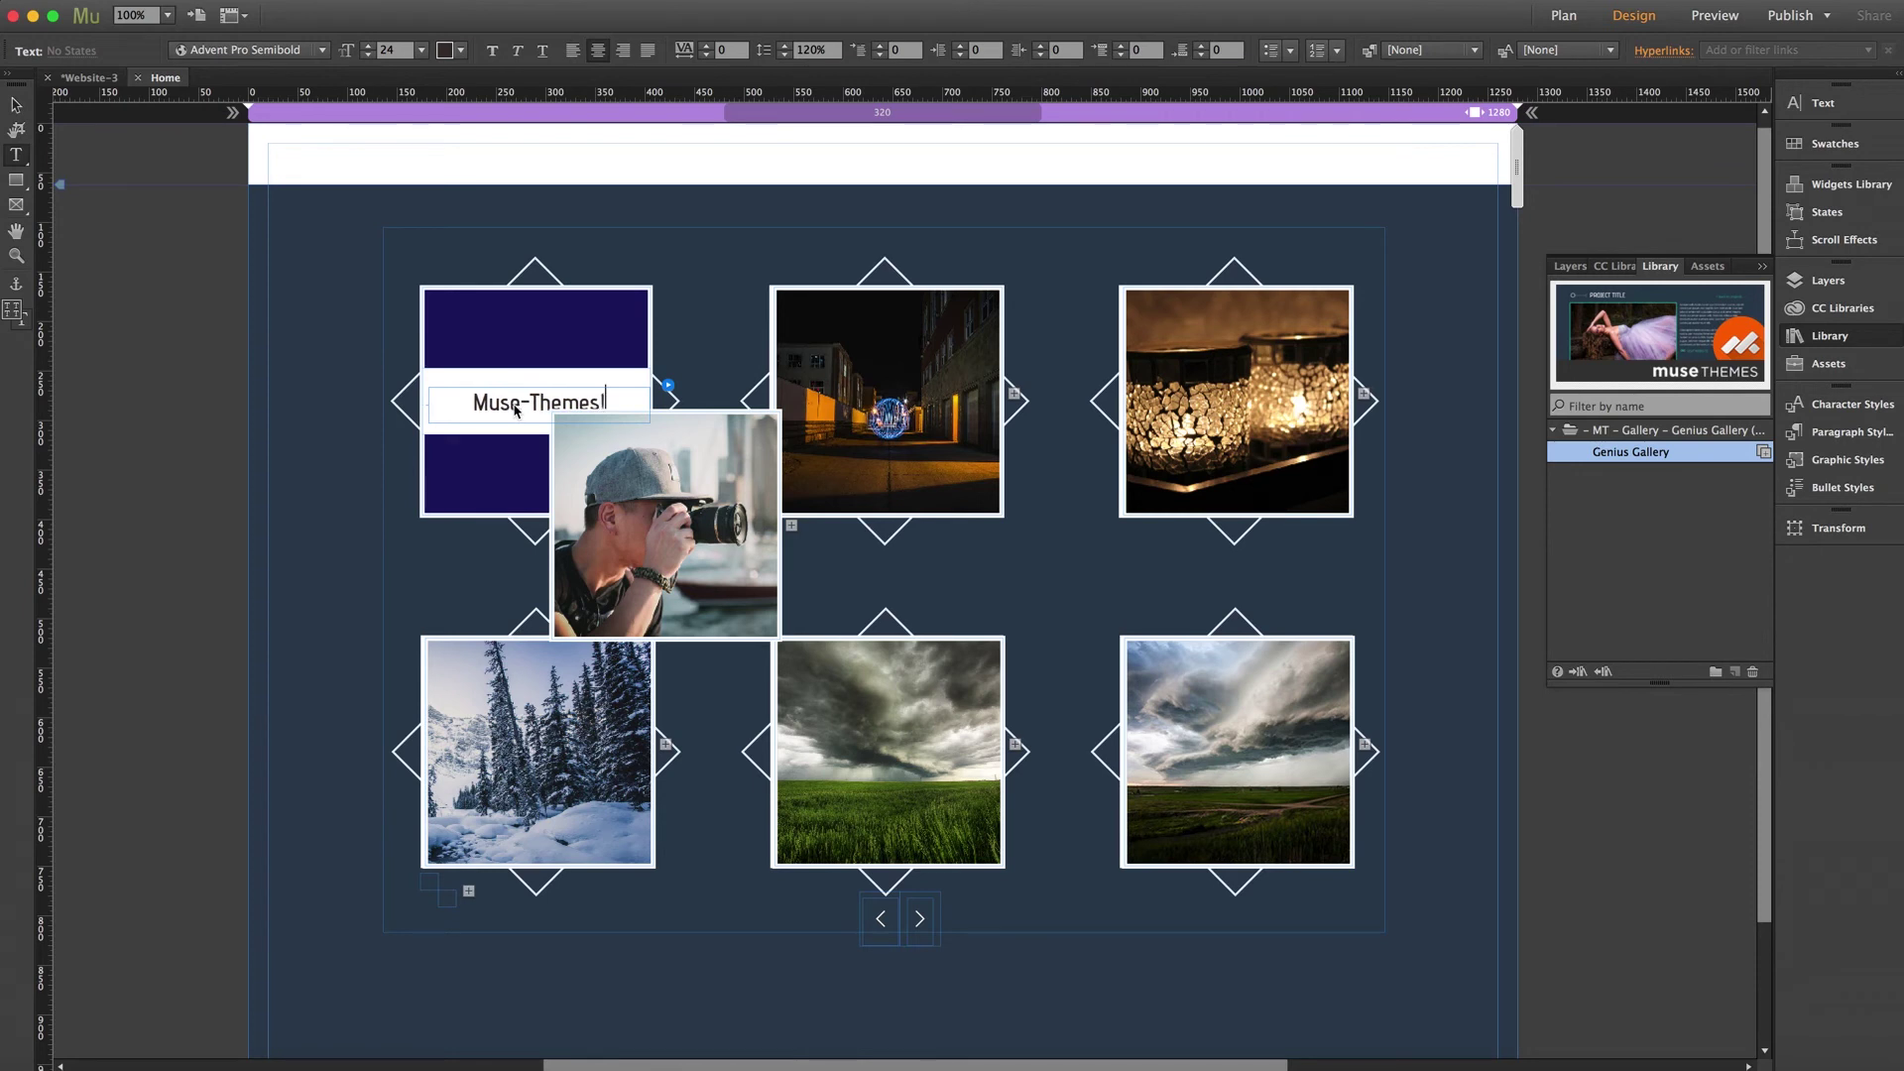
left_click(15, 103)
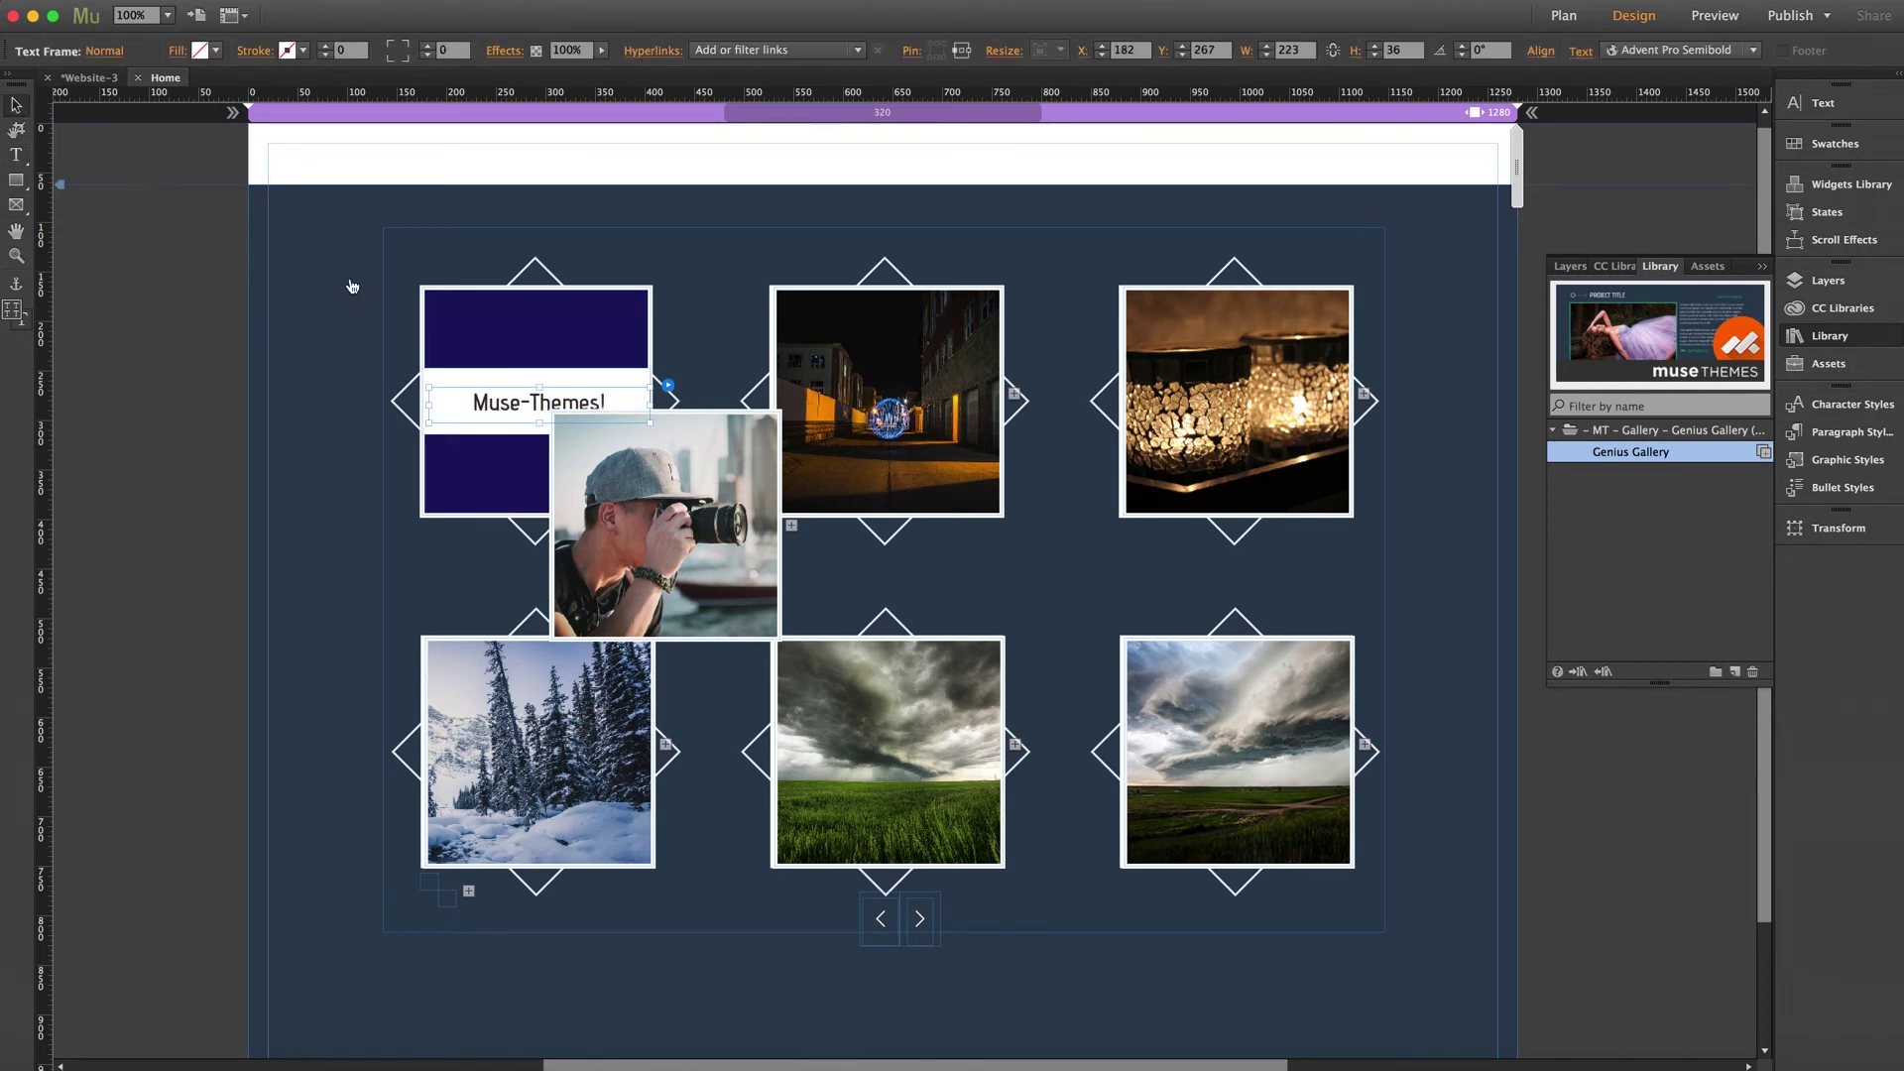
left_click(648, 474)
left_click_drag(650, 474, 520, 348)
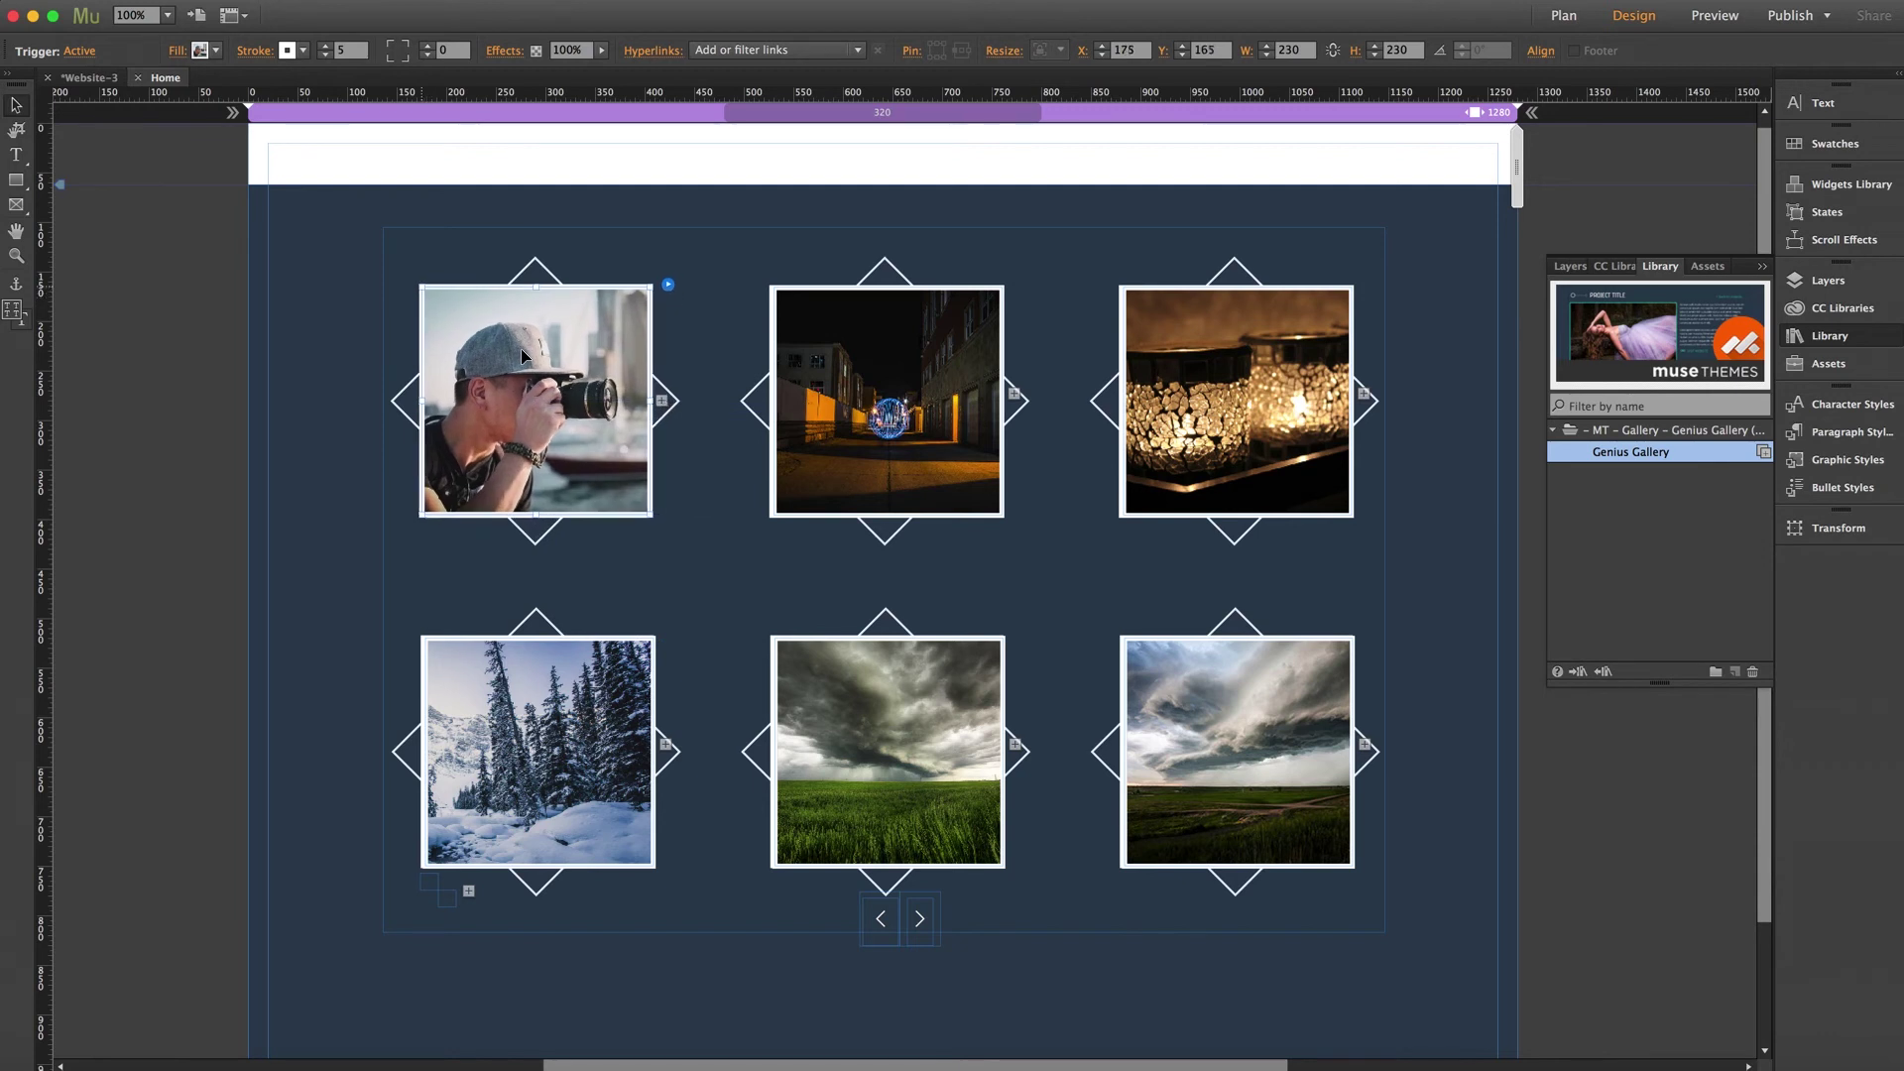
left_click(187, 366)
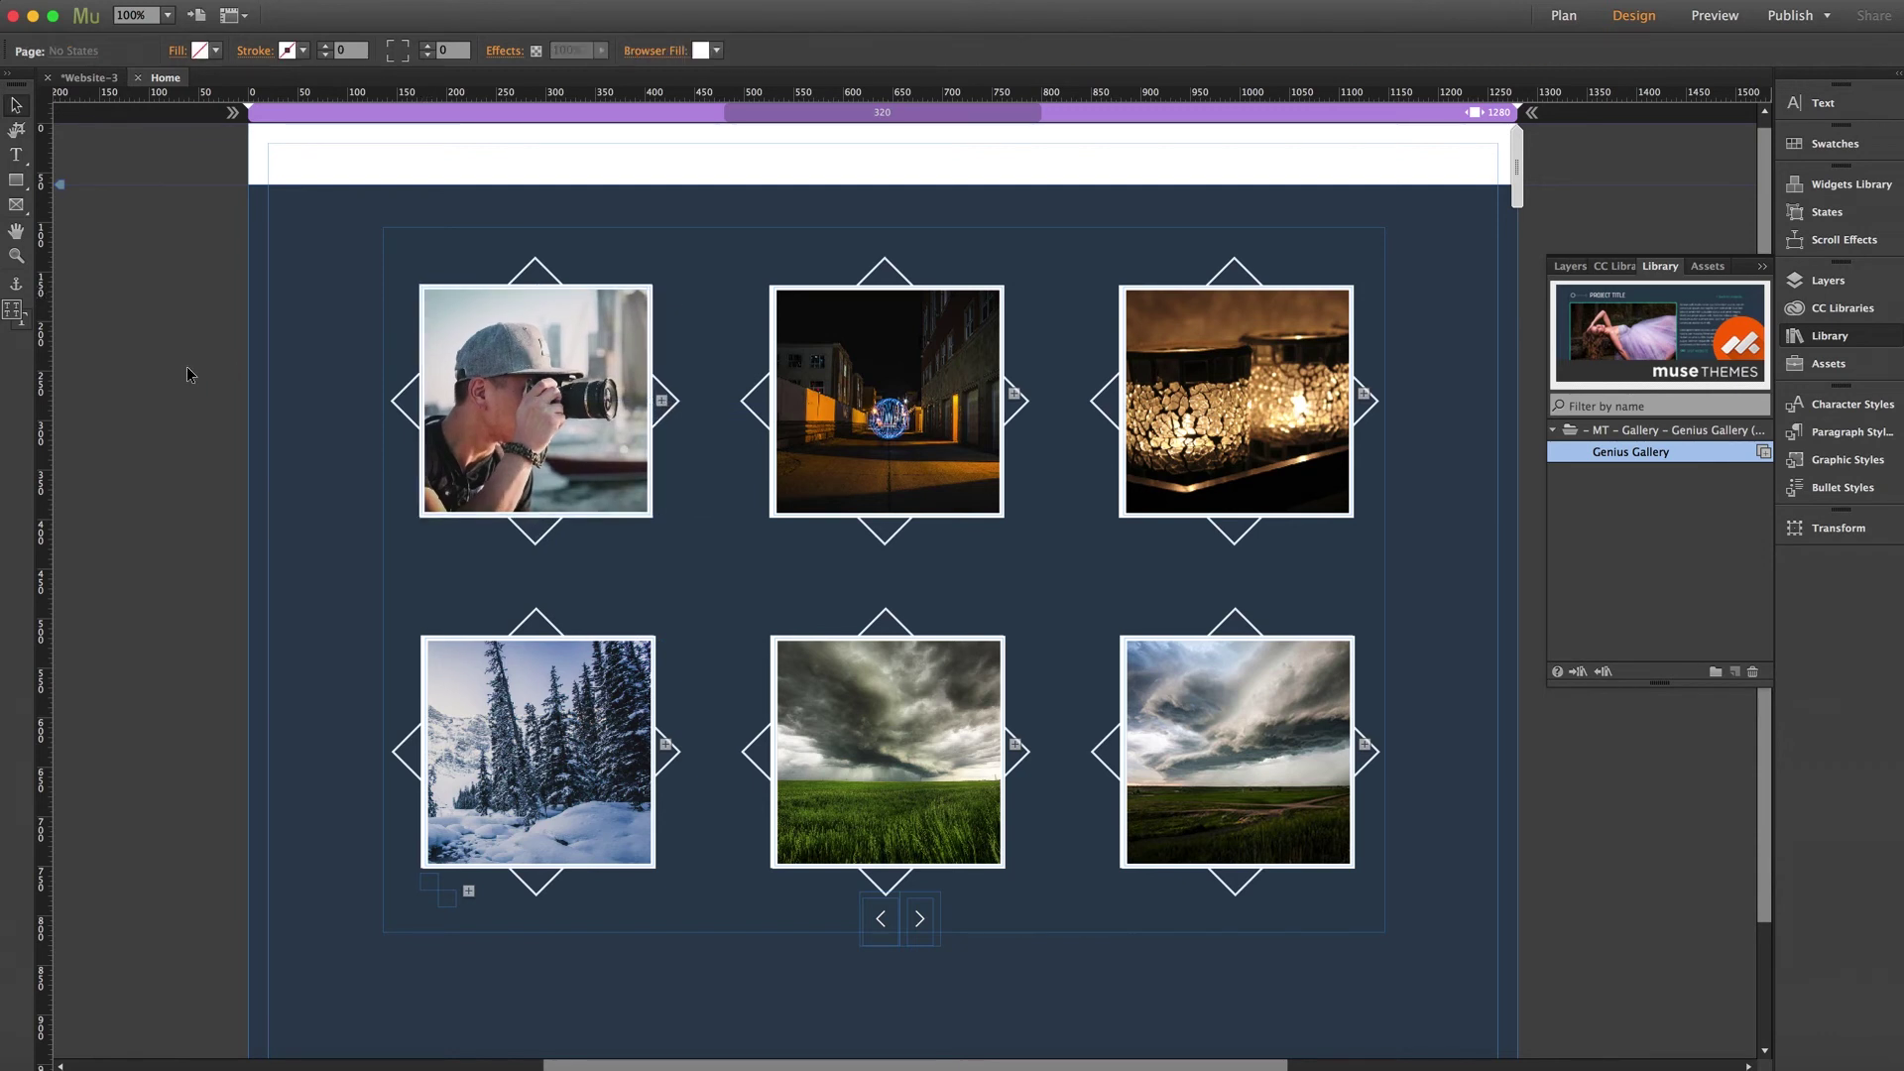
key("super+shift+e")
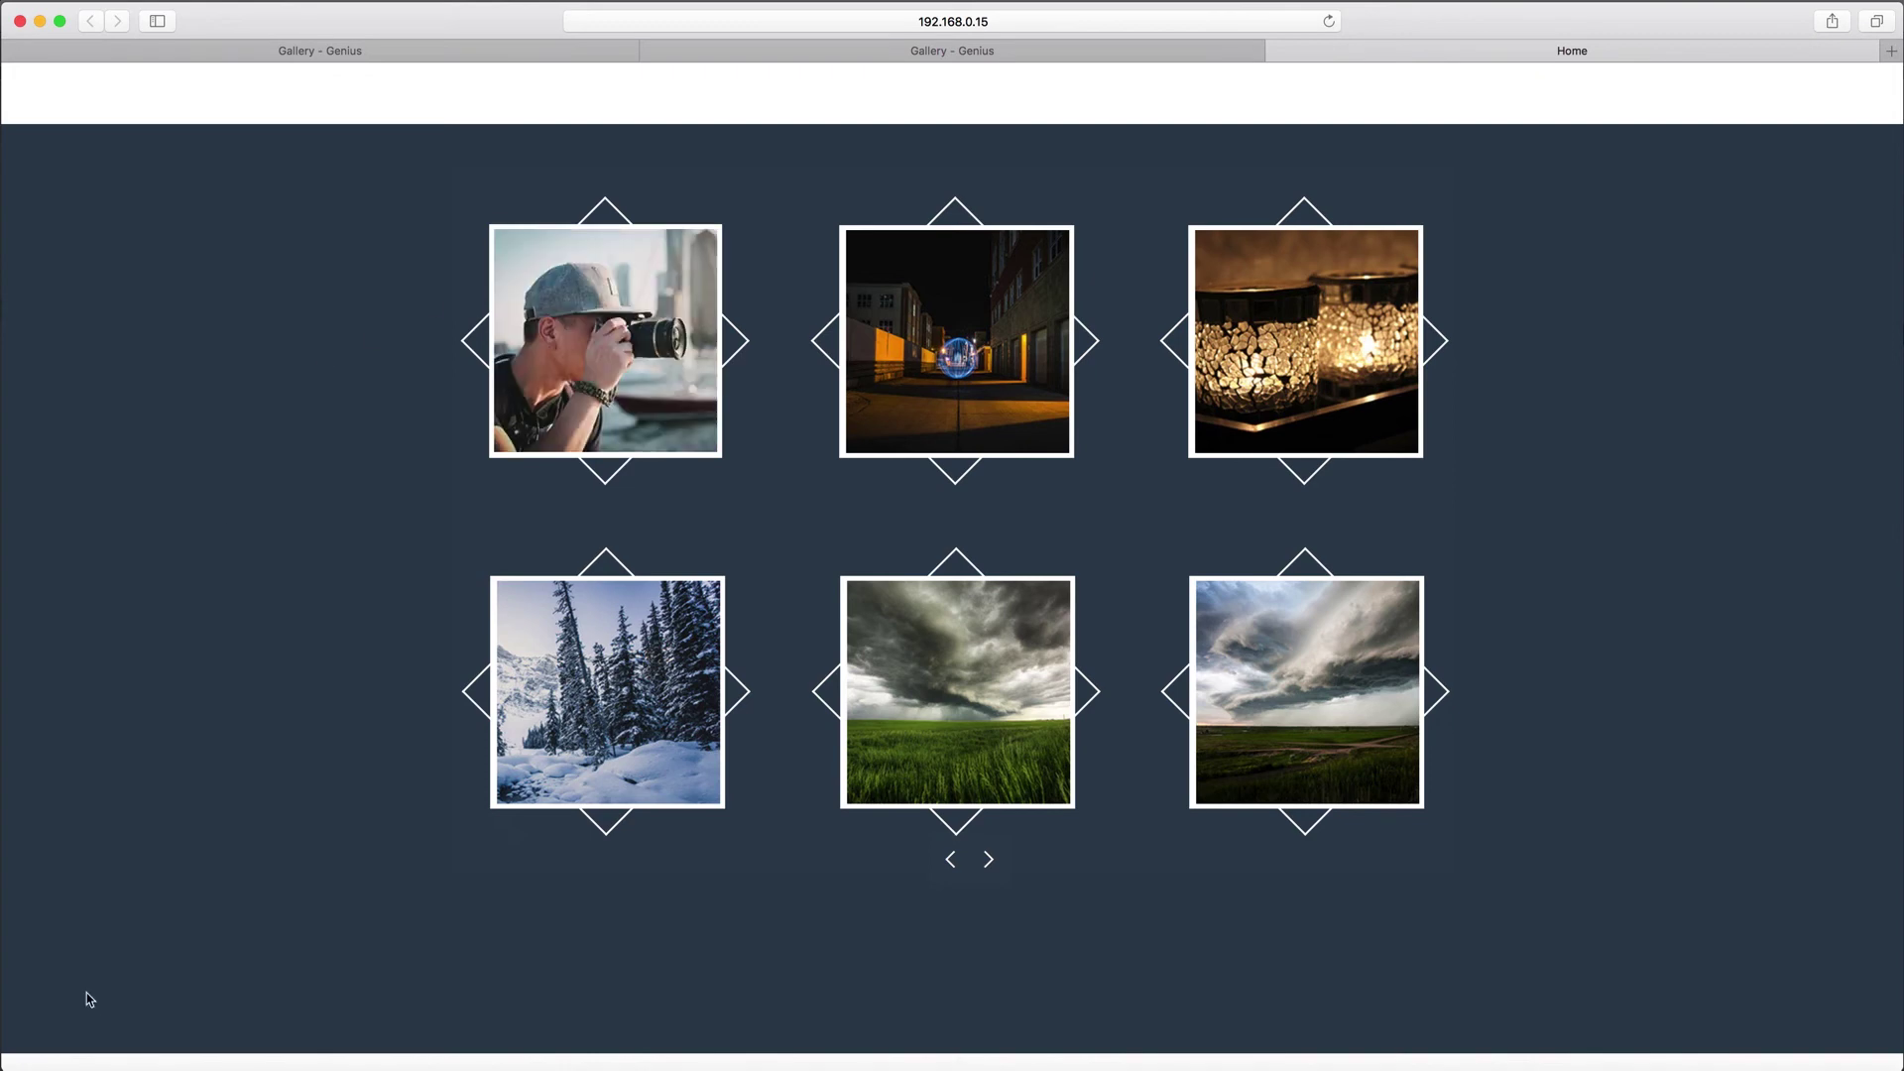
left_click(486, 1066)
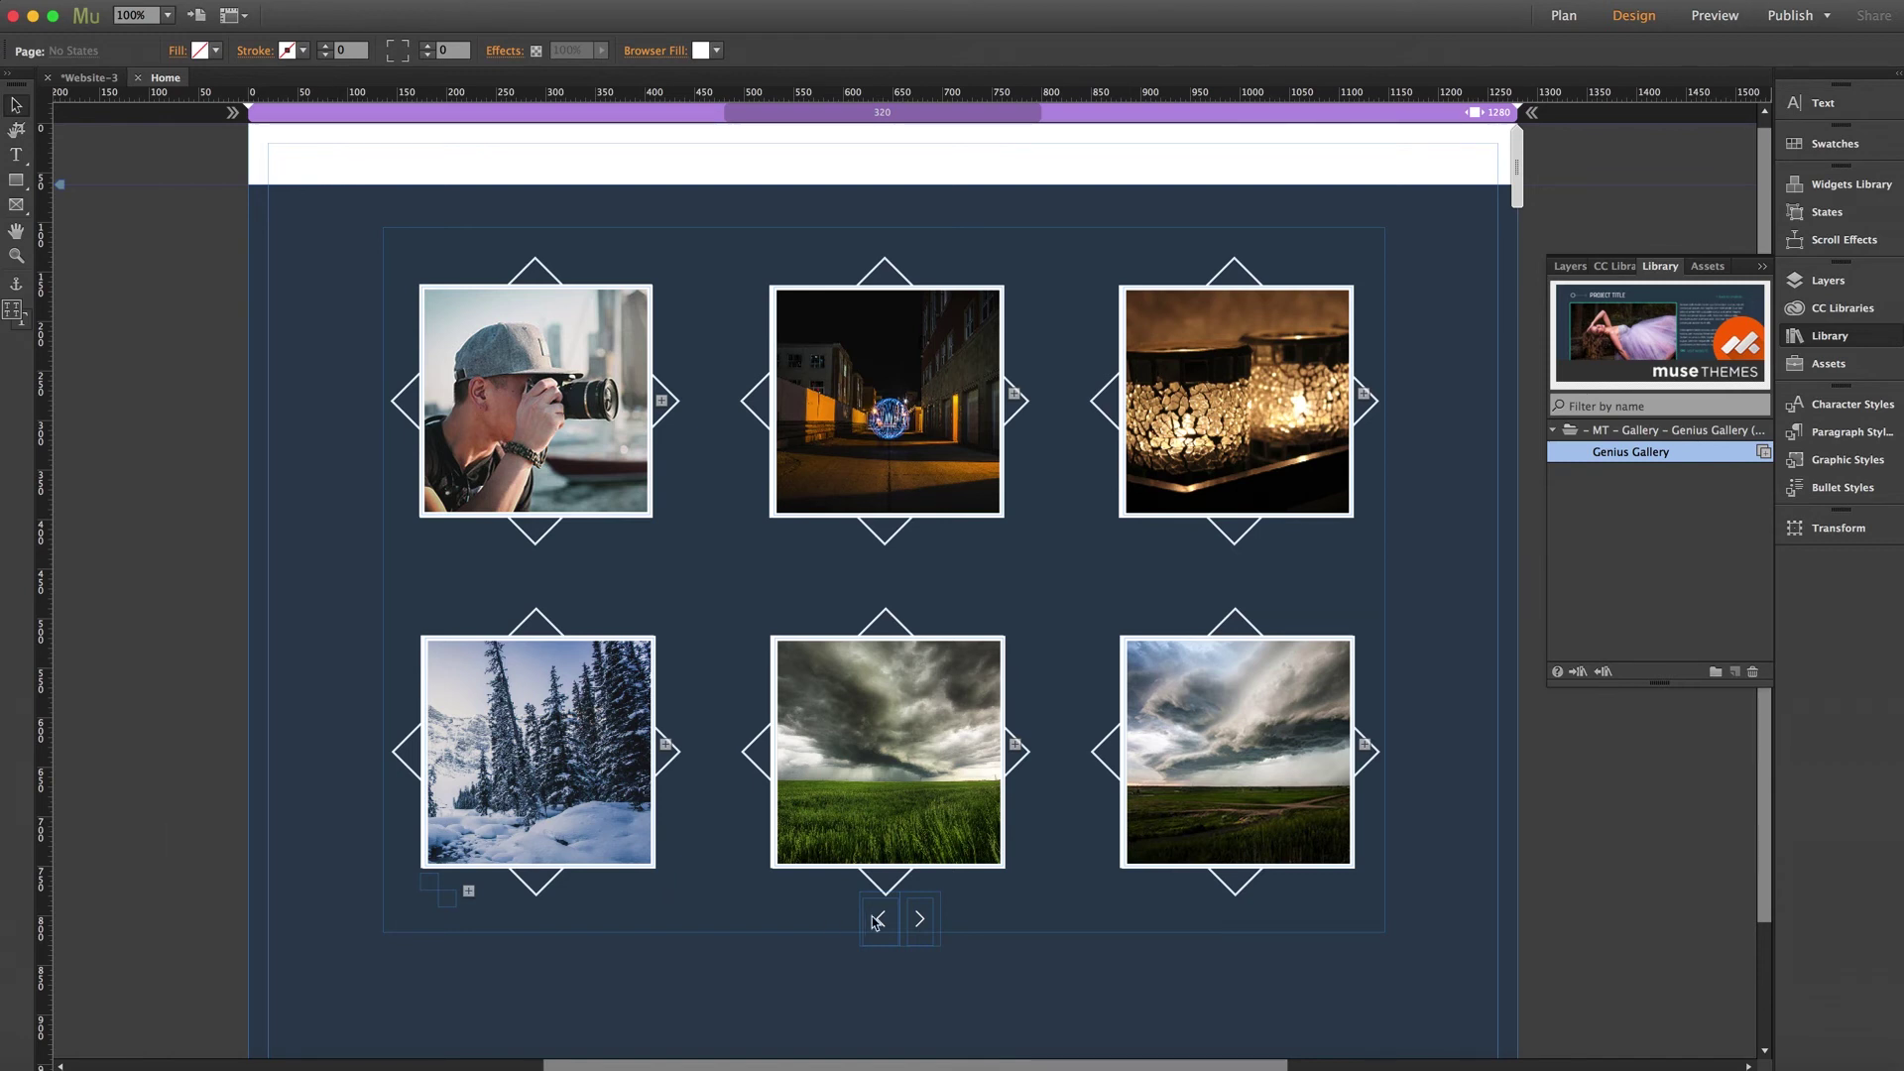
left_click(924, 921)
left_click(918, 922)
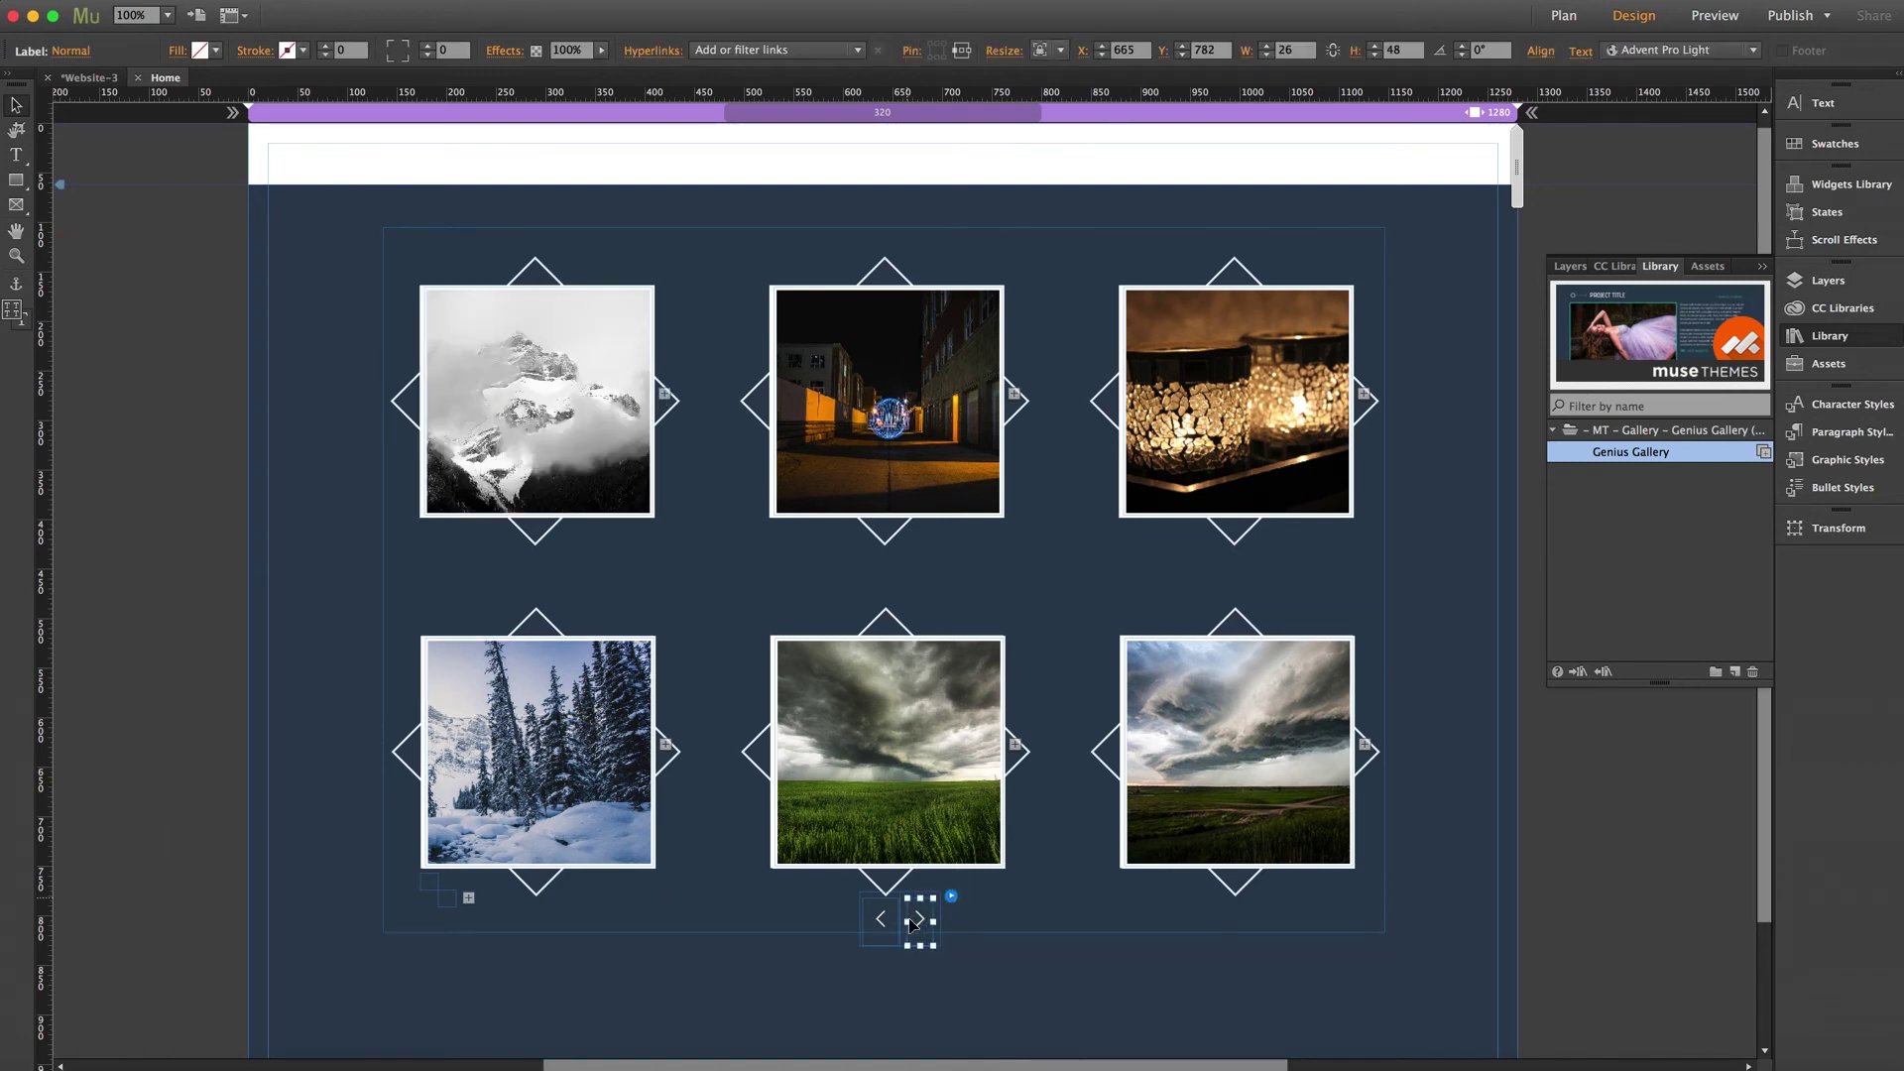
left_click(889, 926)
left_click(920, 921)
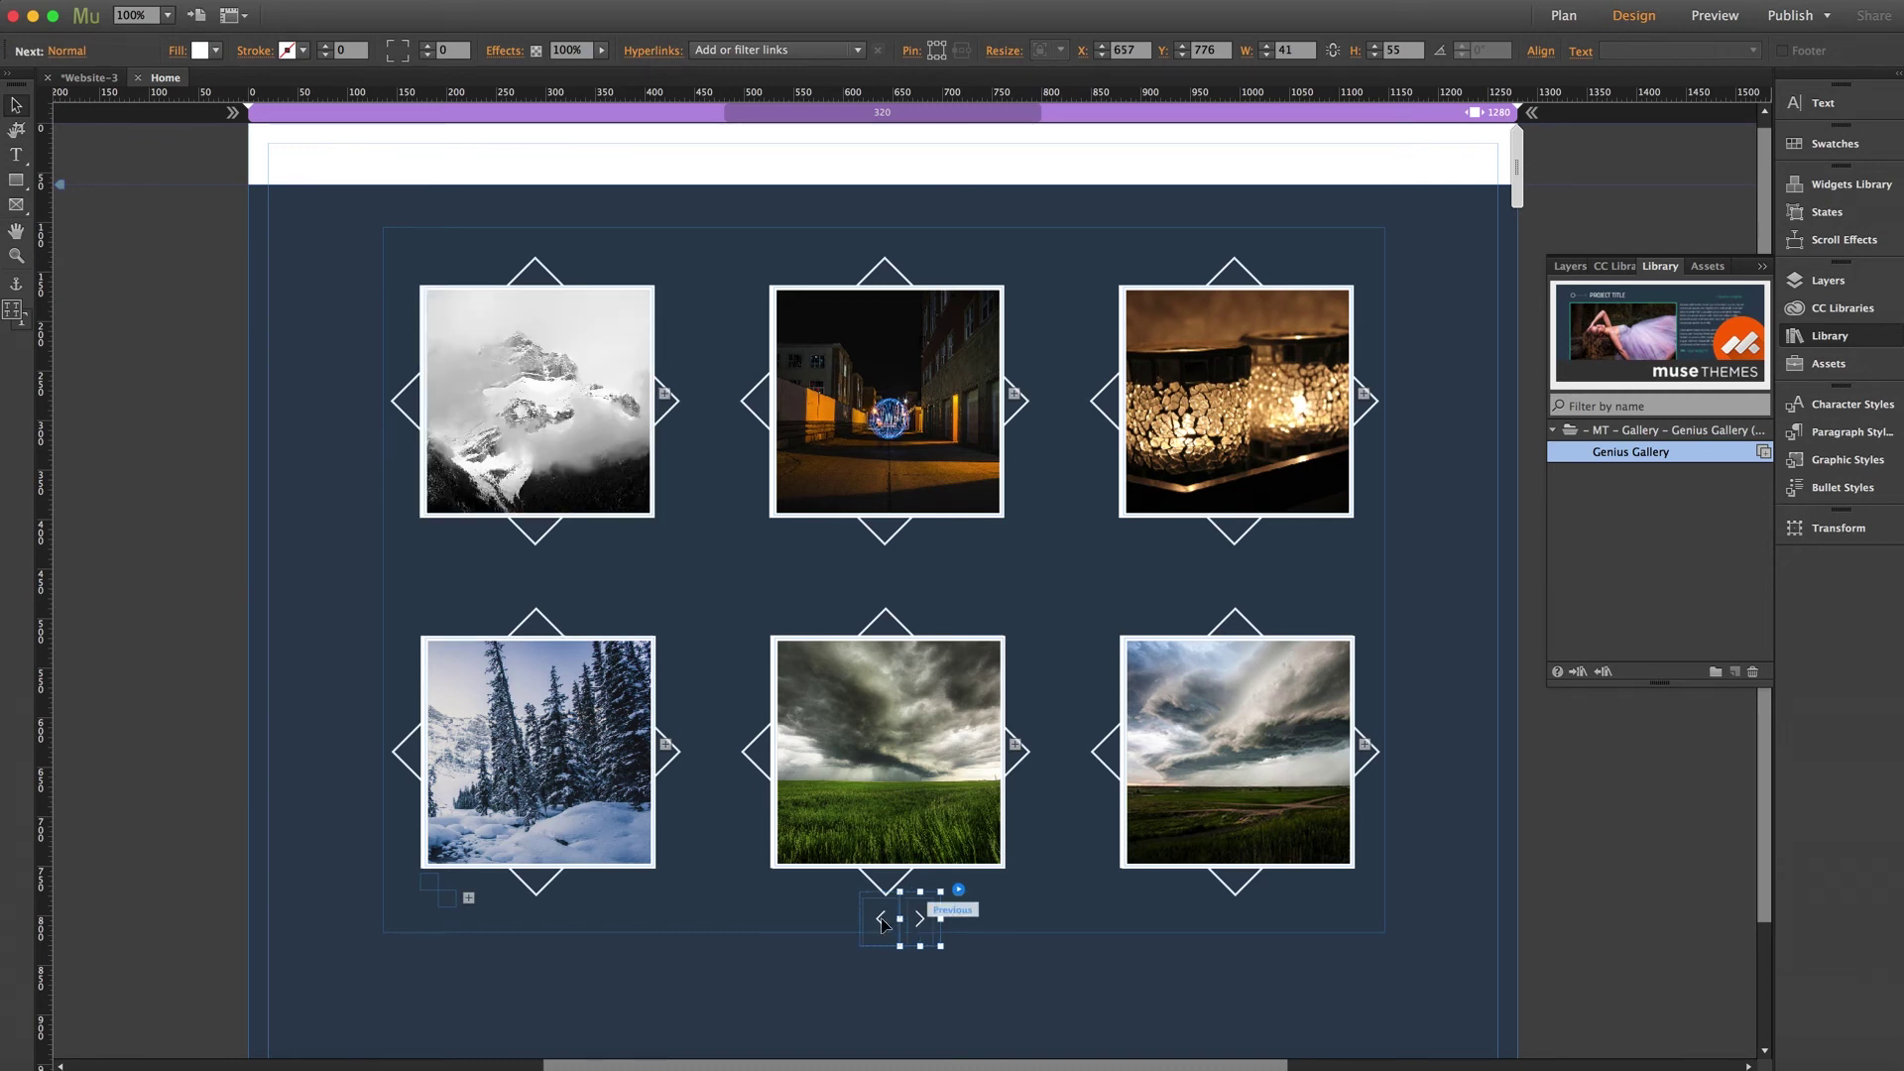
left_click(885, 925)
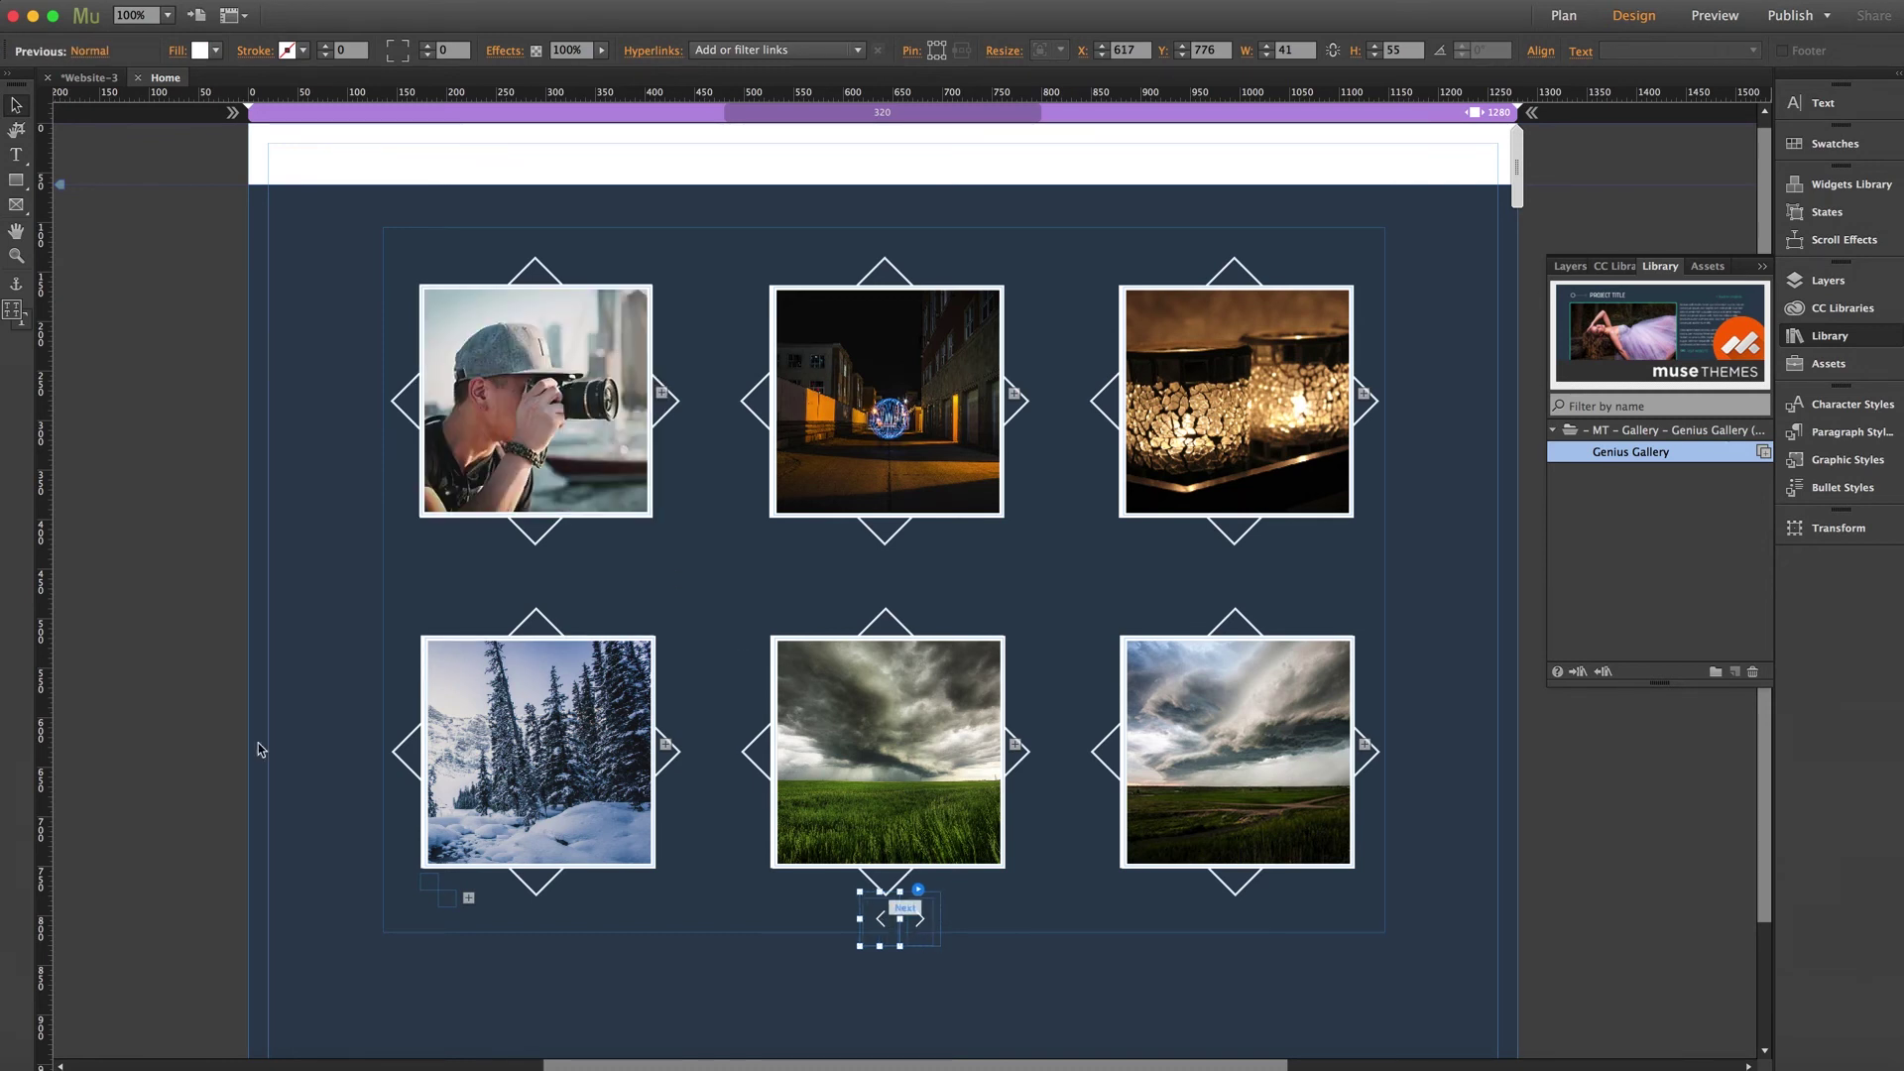
left_click(154, 739)
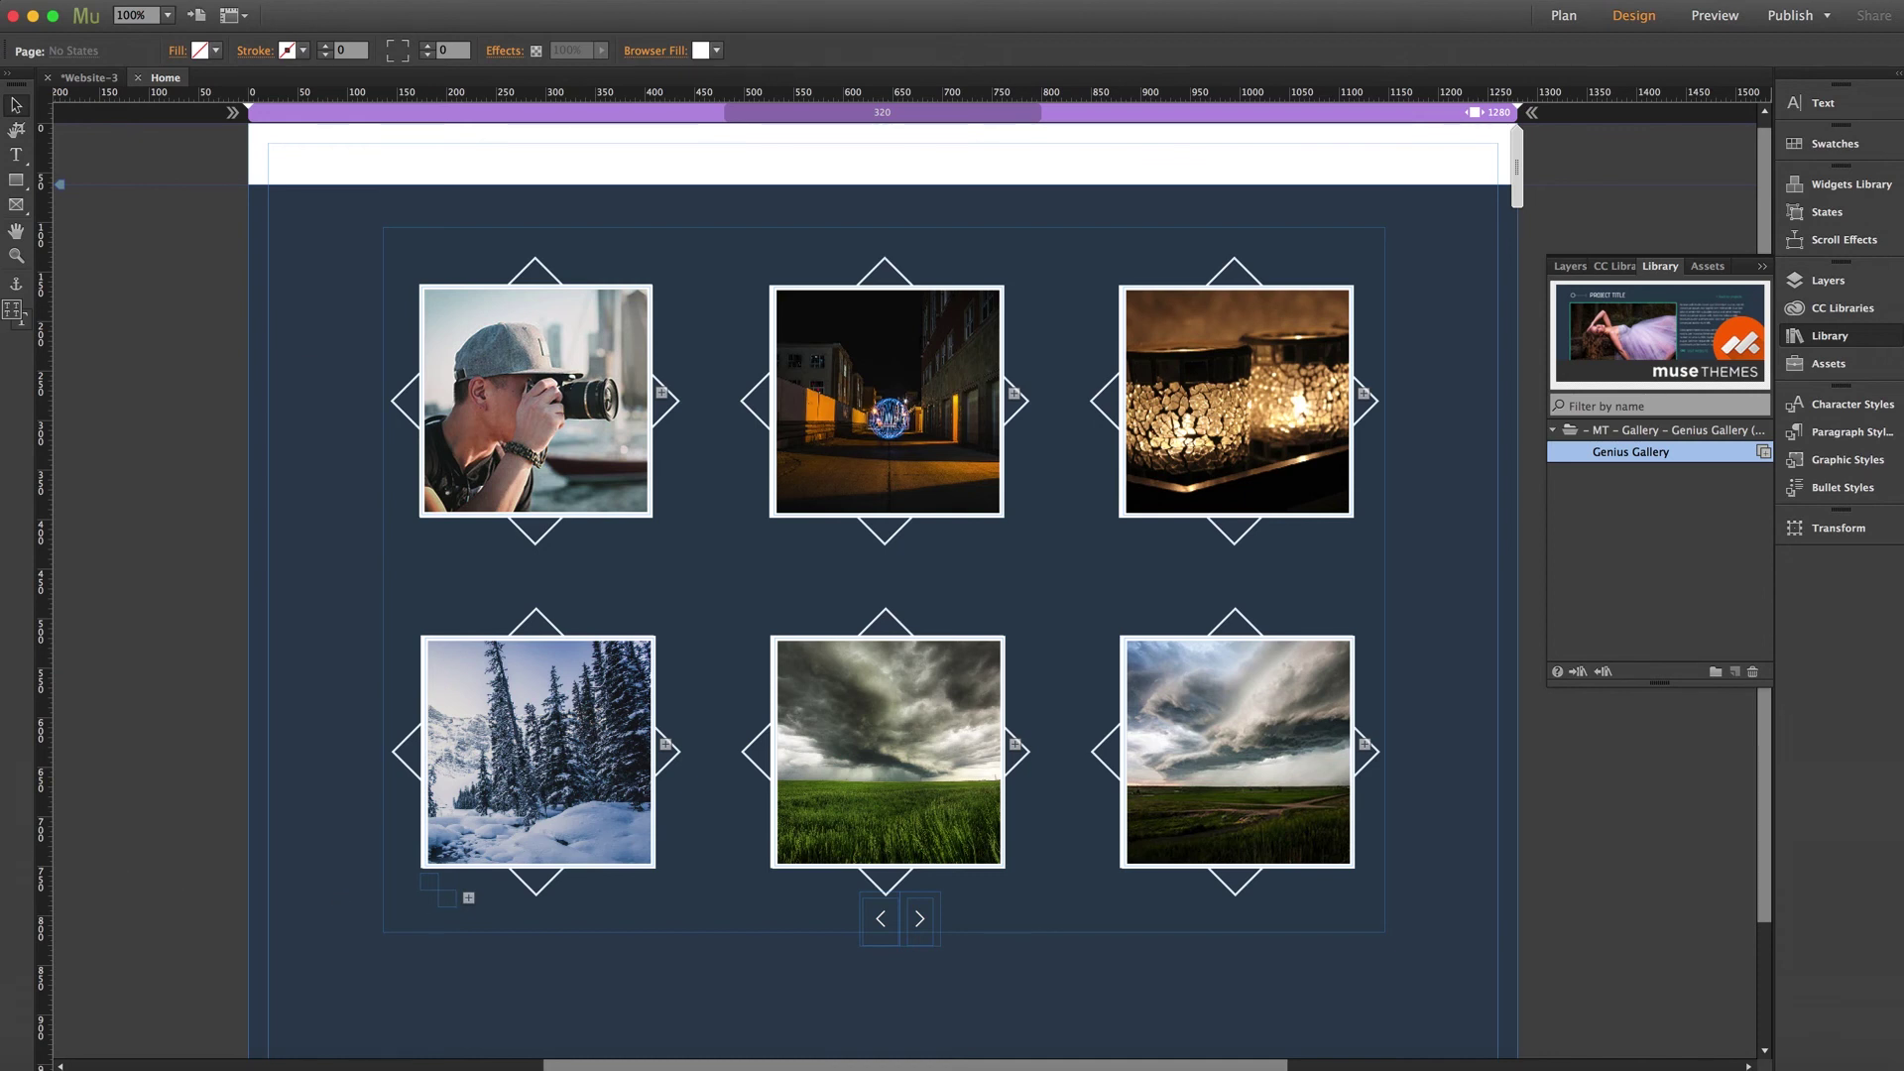
Step: Drag the gallery group up to the top of the dark background, then view its second page
left_click(760, 796)
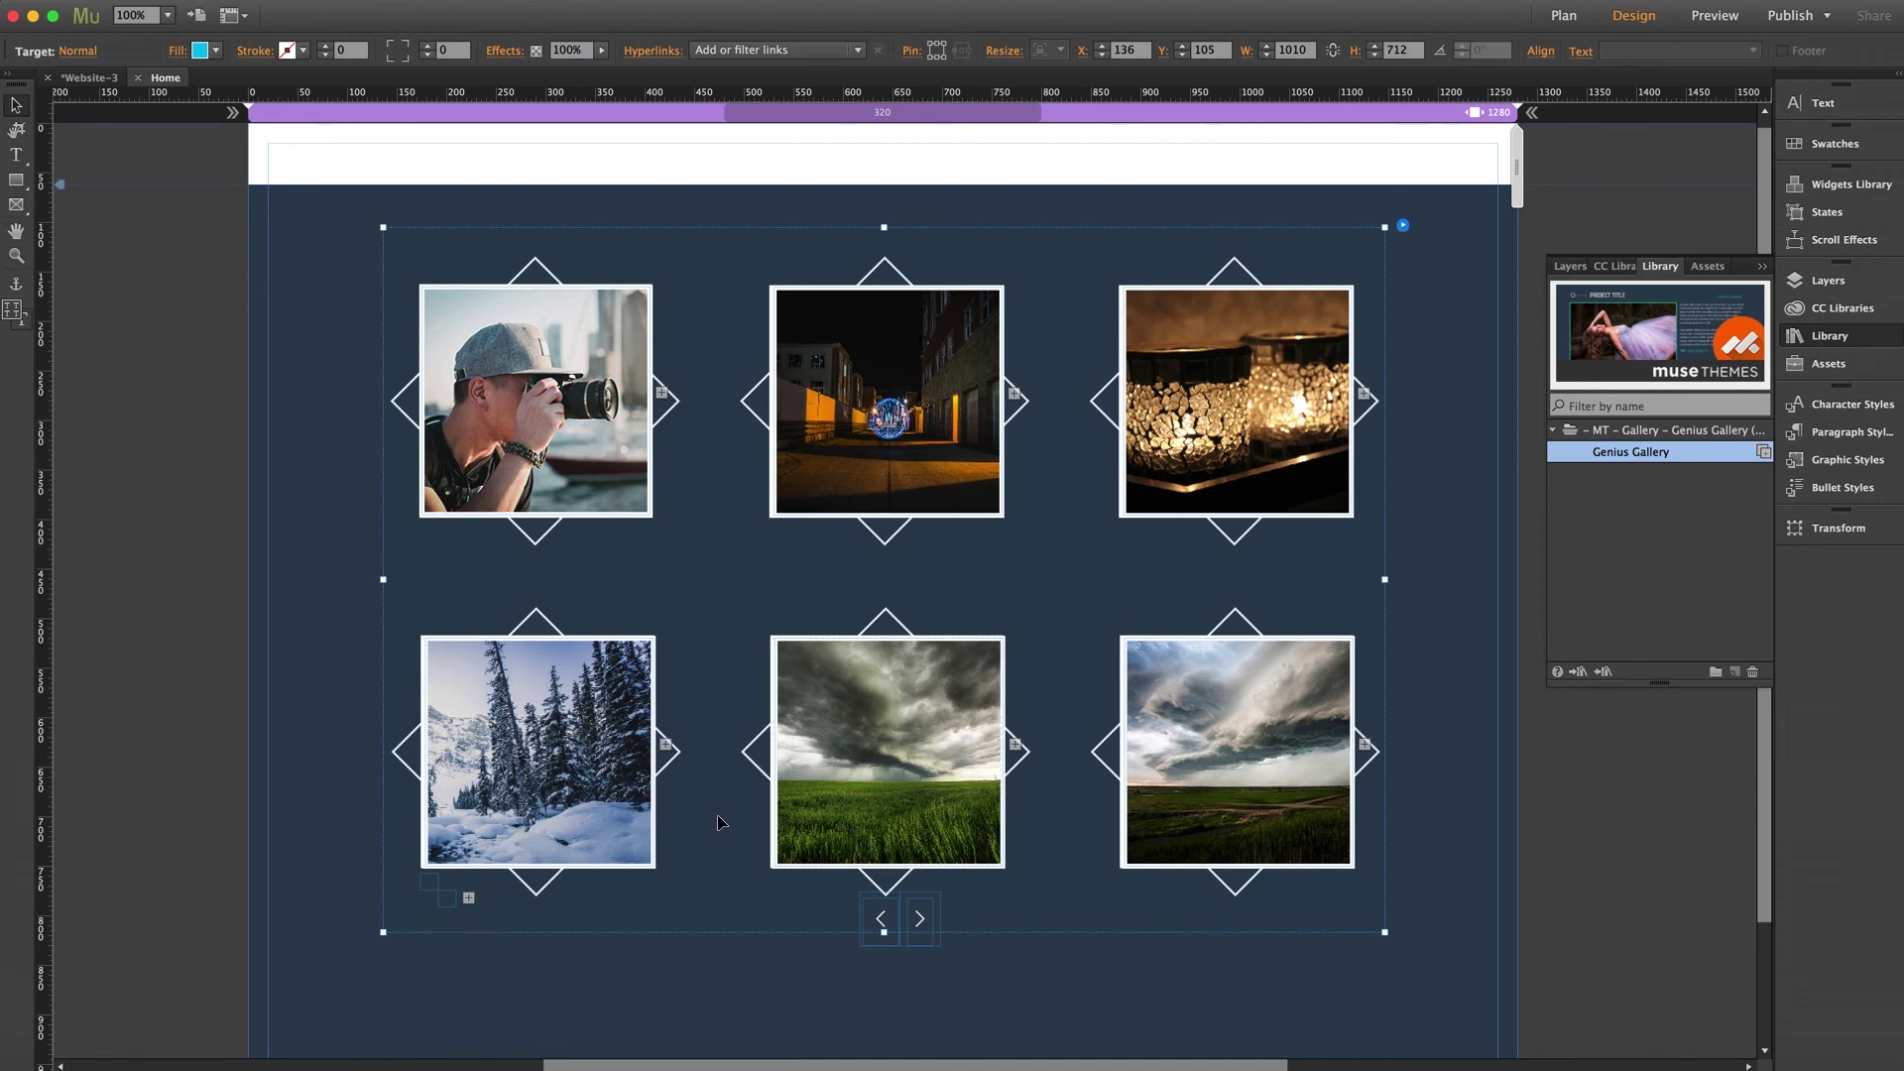
left_click_drag(723, 819, 722, 755)
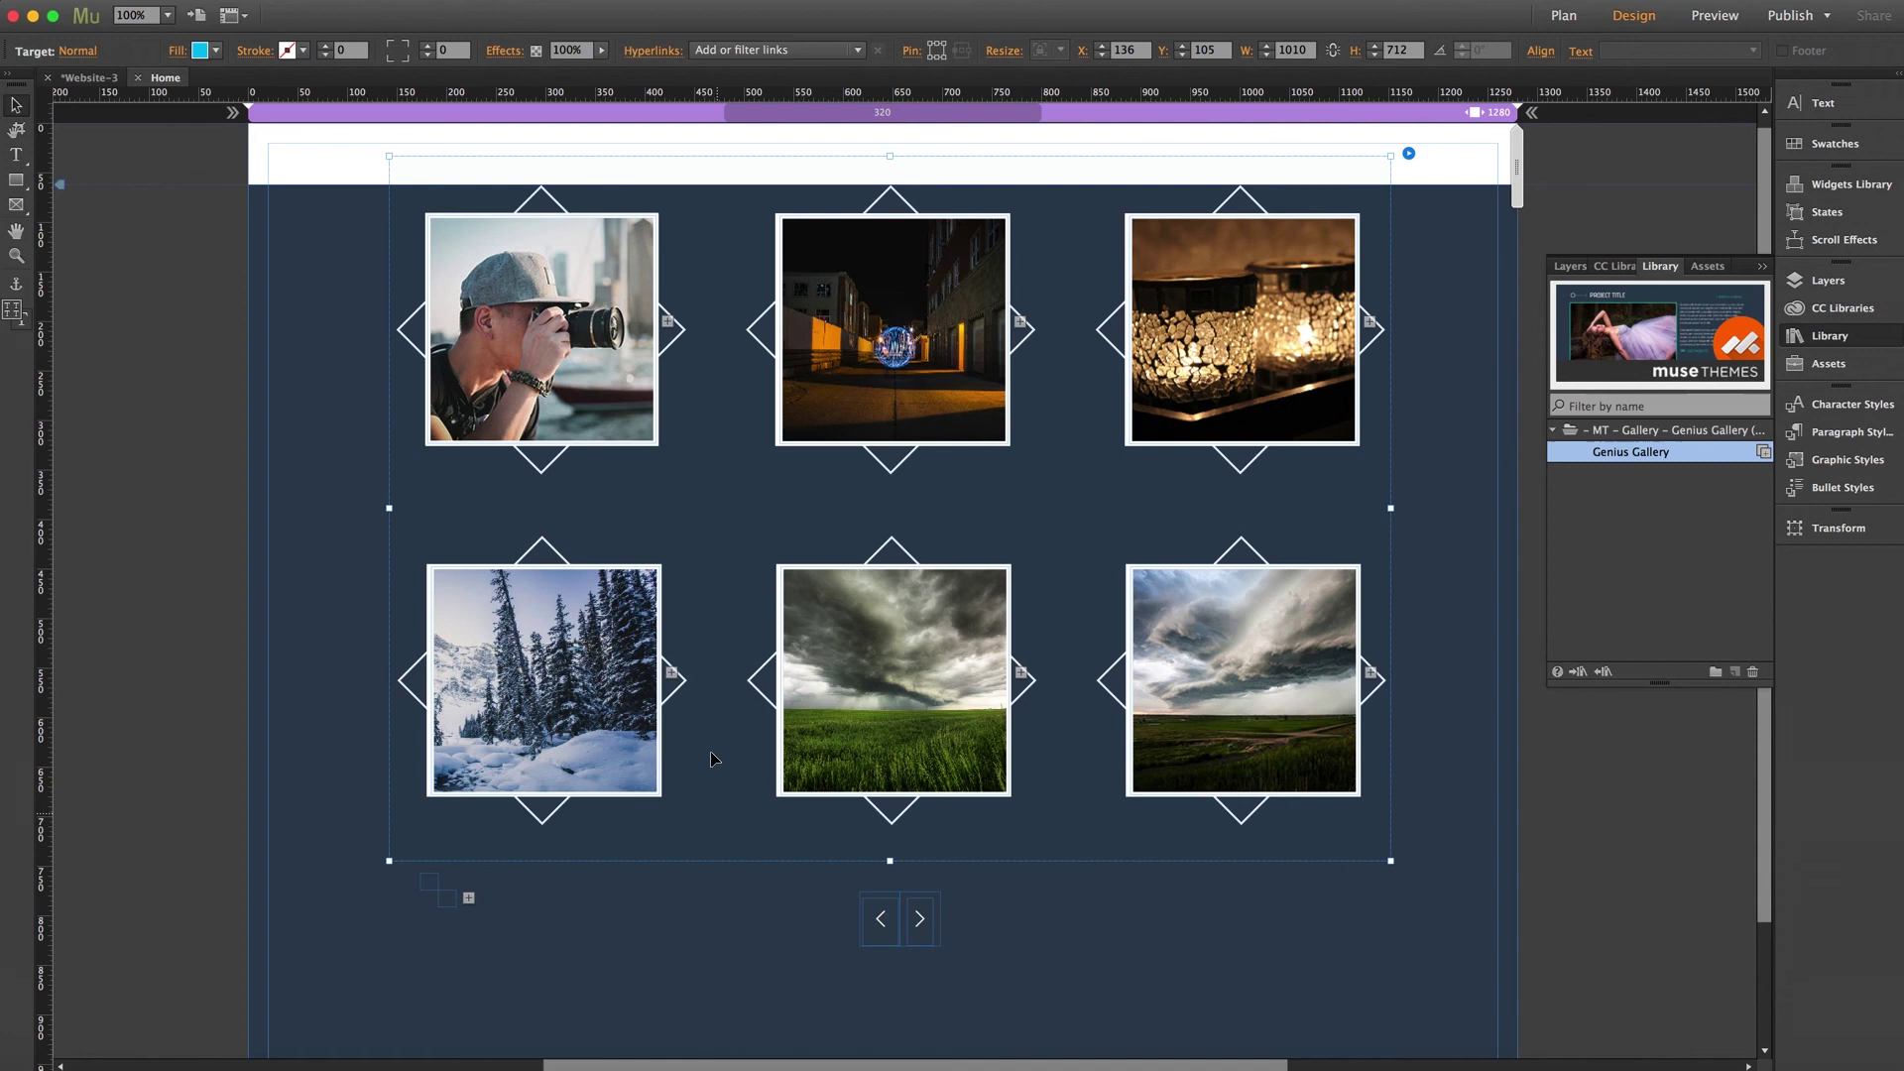
left_click(460, 883)
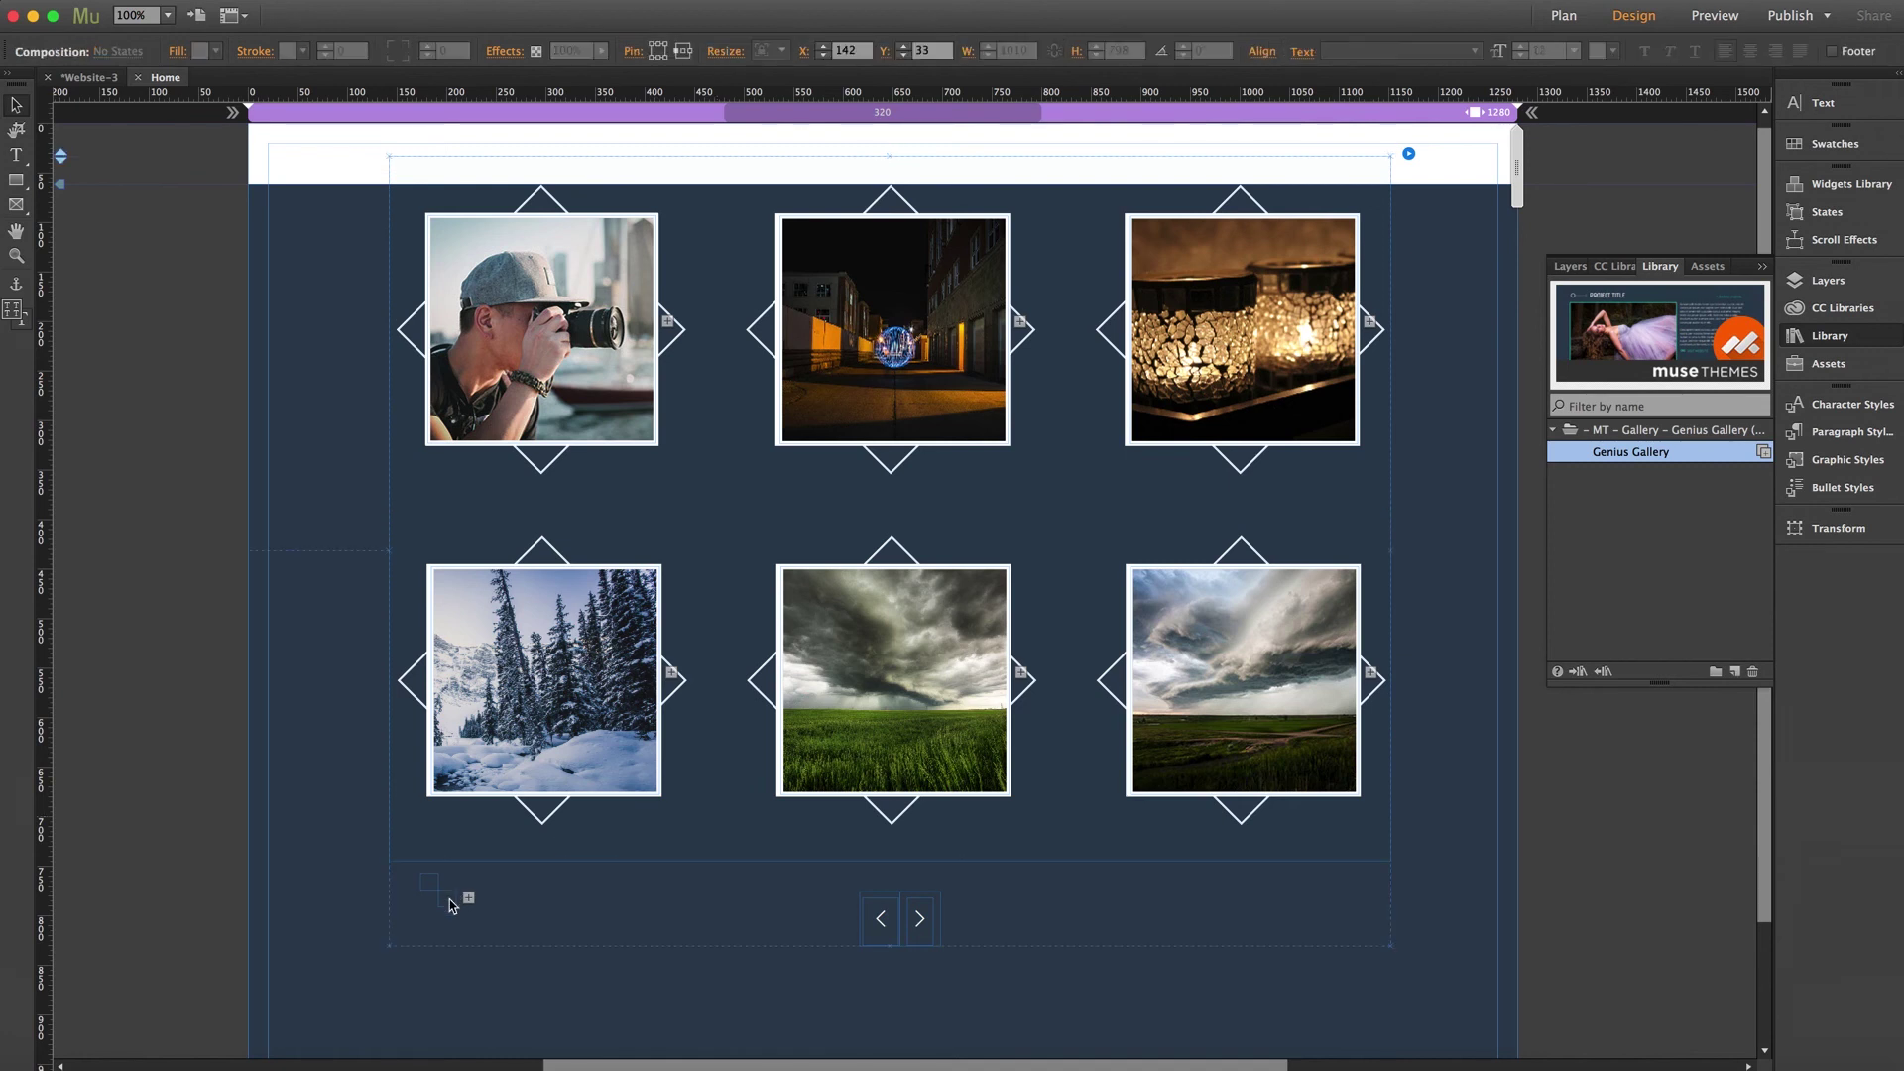
left_click(450, 901)
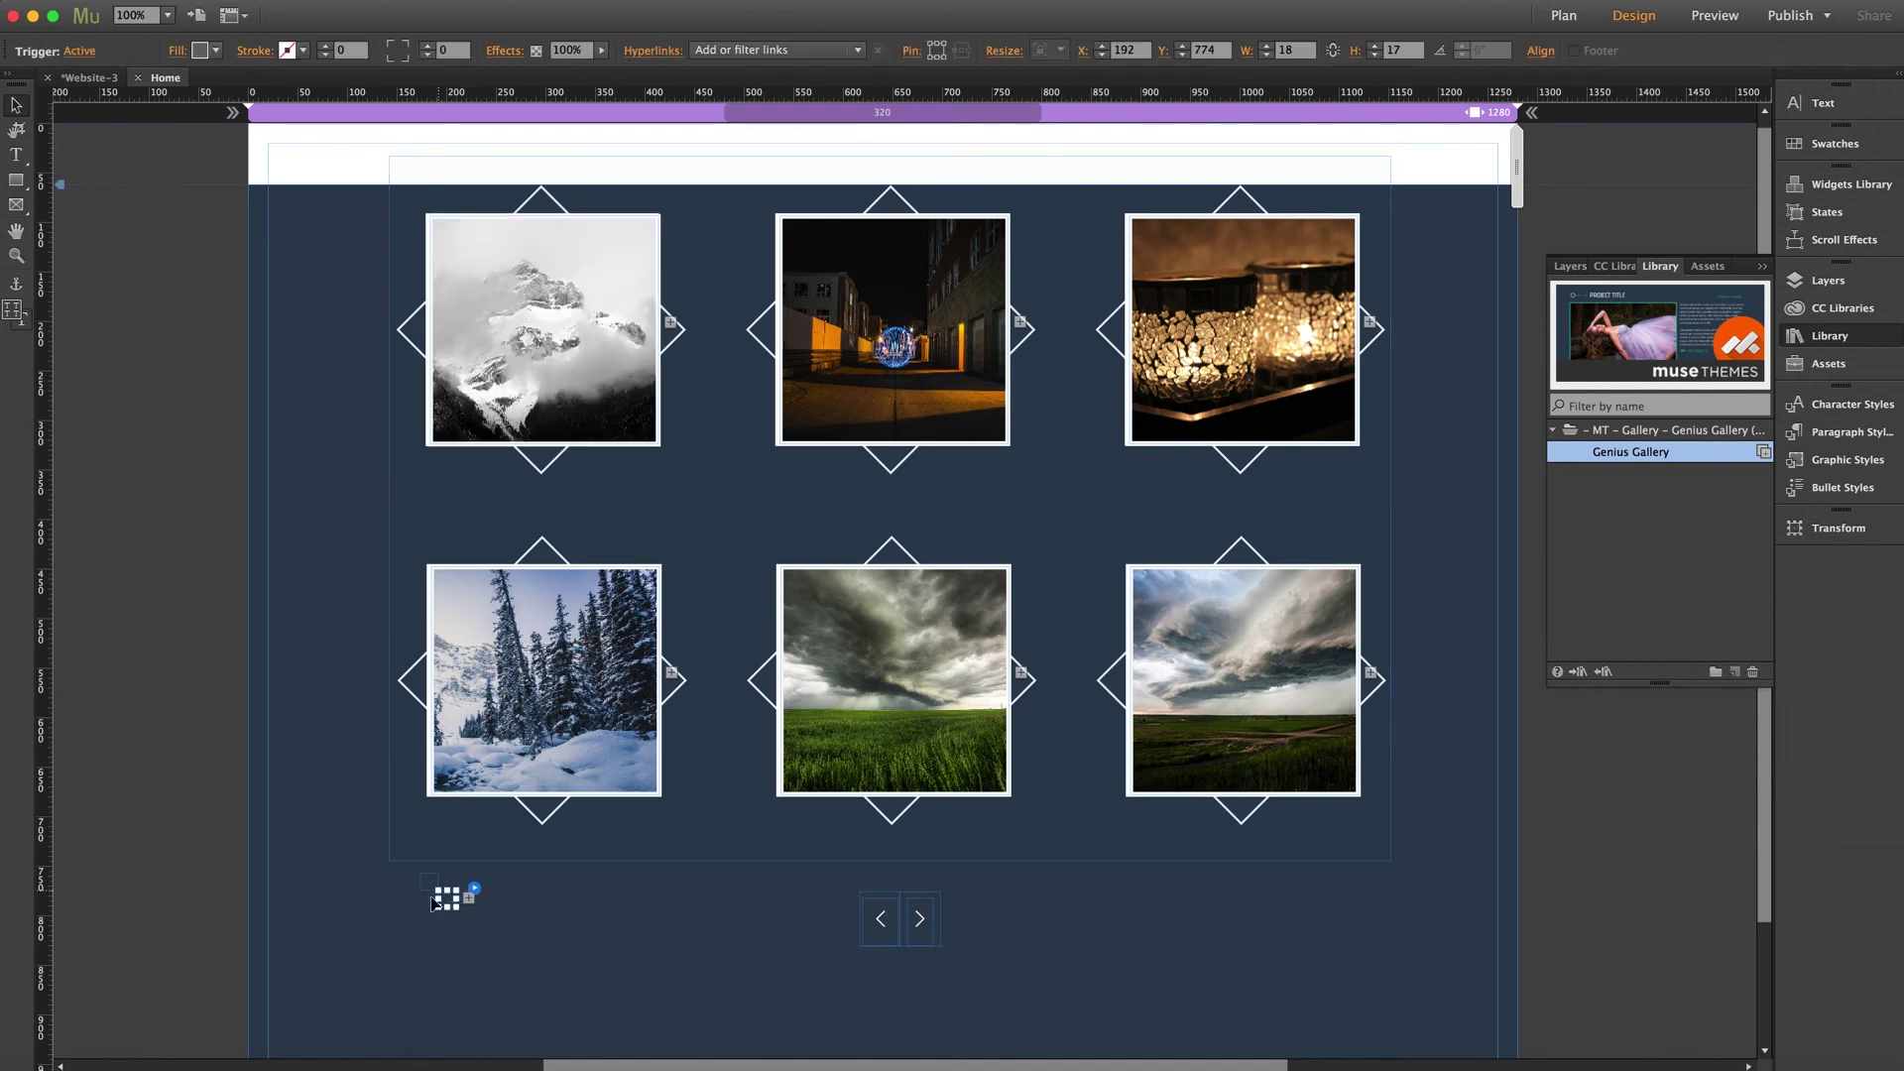
left_click(461, 891)
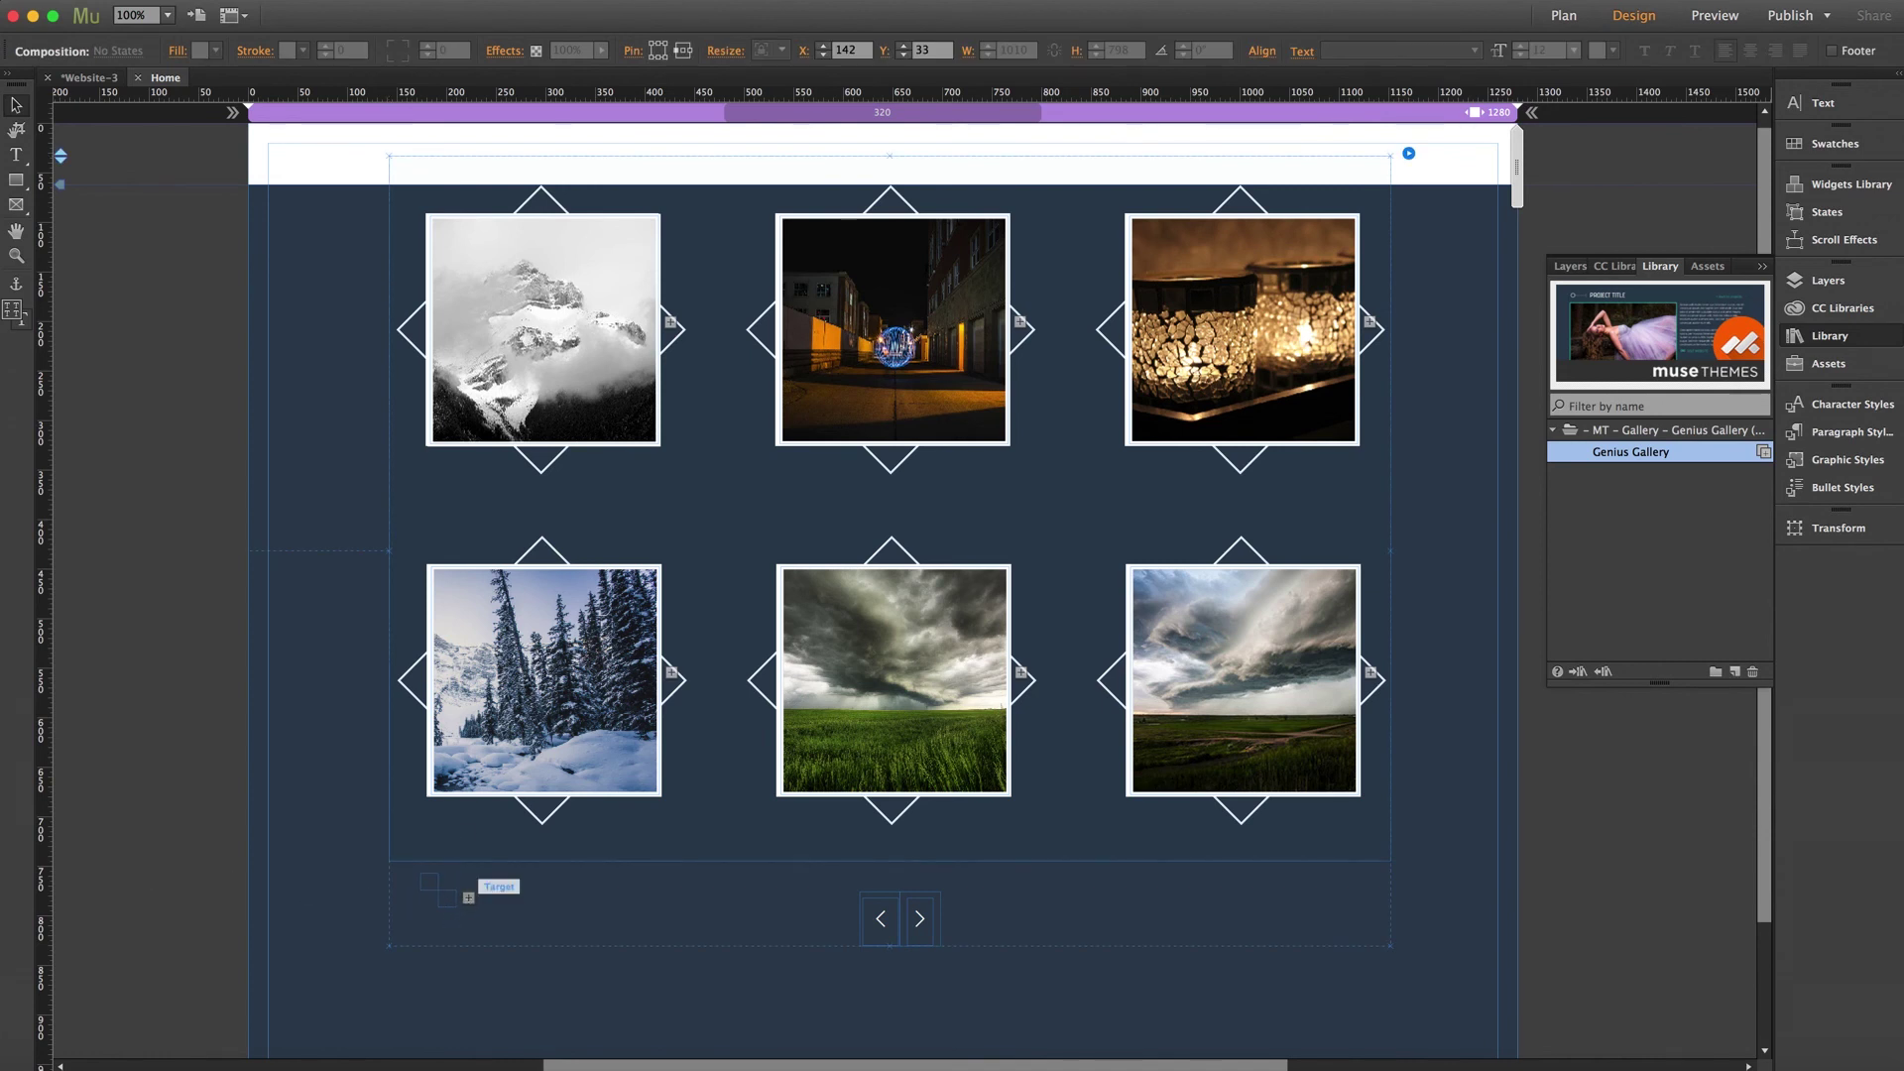
Step: Add a third gallery page with the + button, then go back to the previous page and deselect
left_click(485, 914)
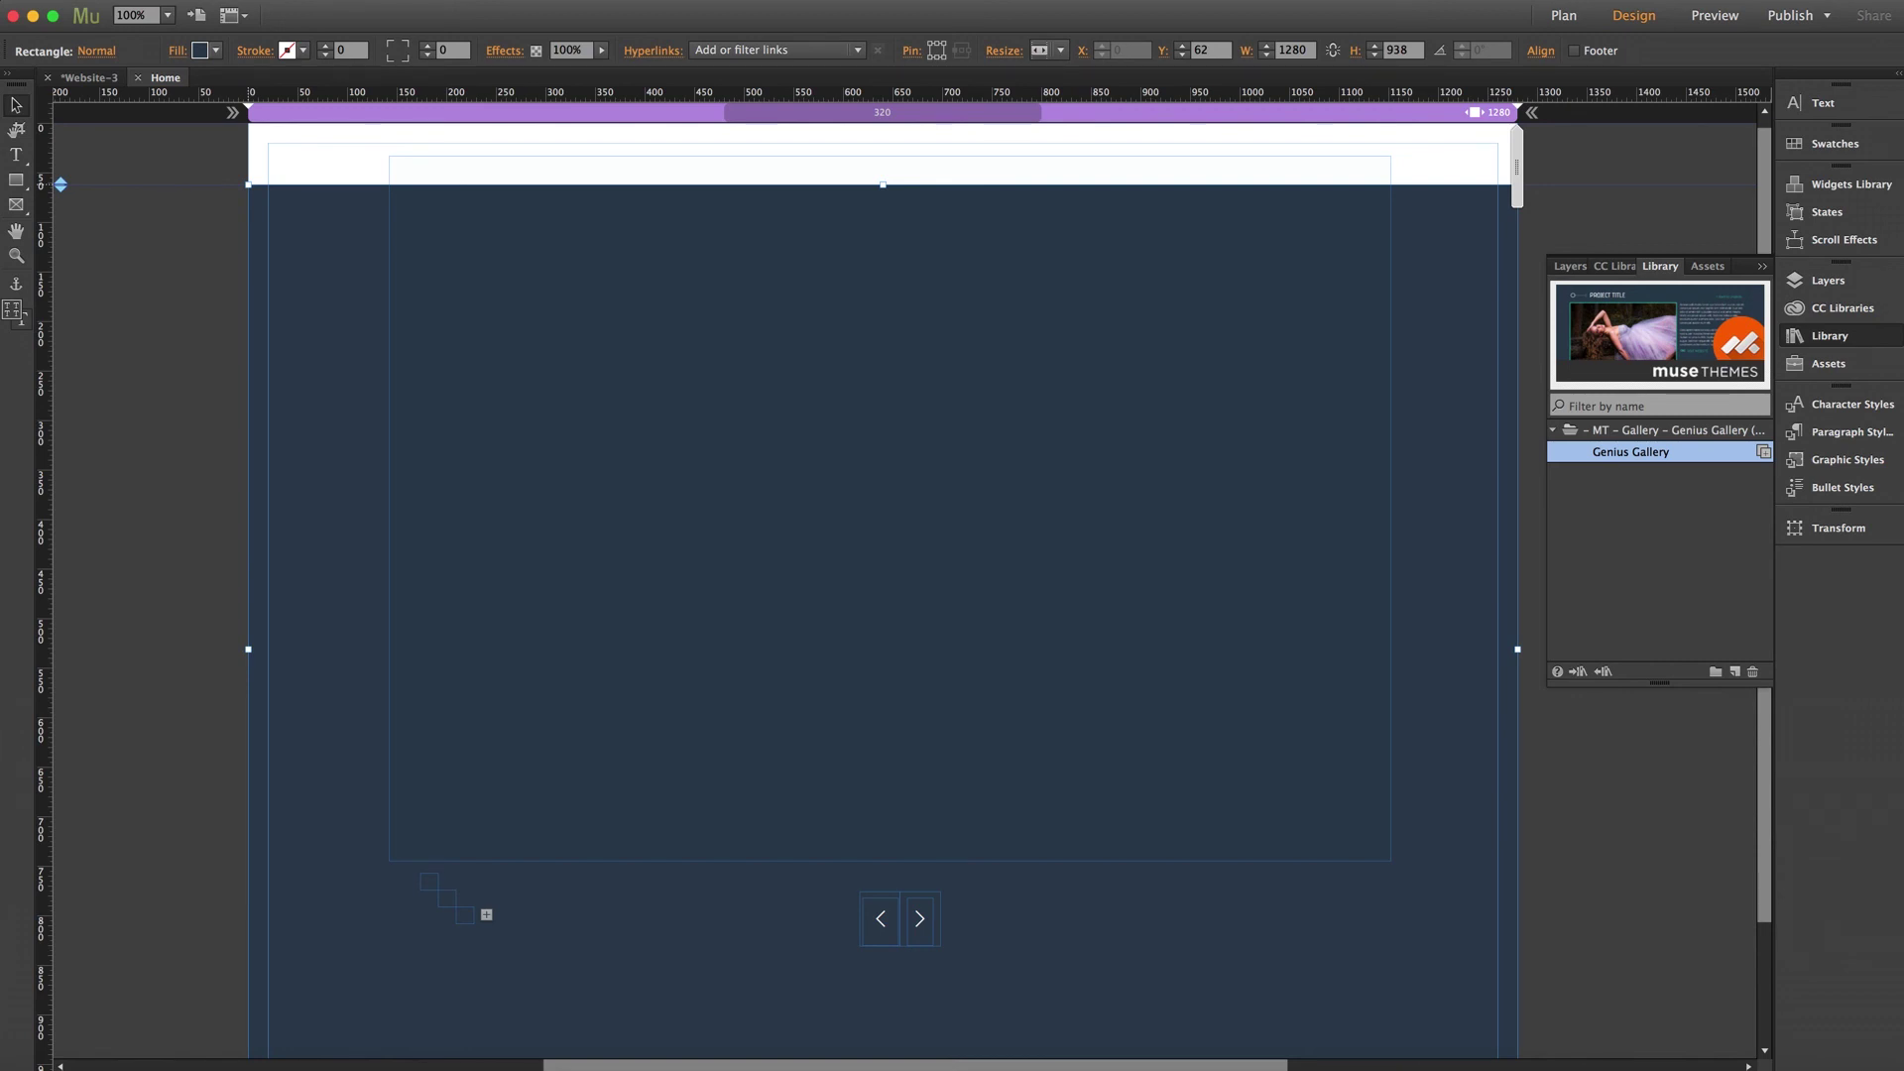
left_click(195, 731)
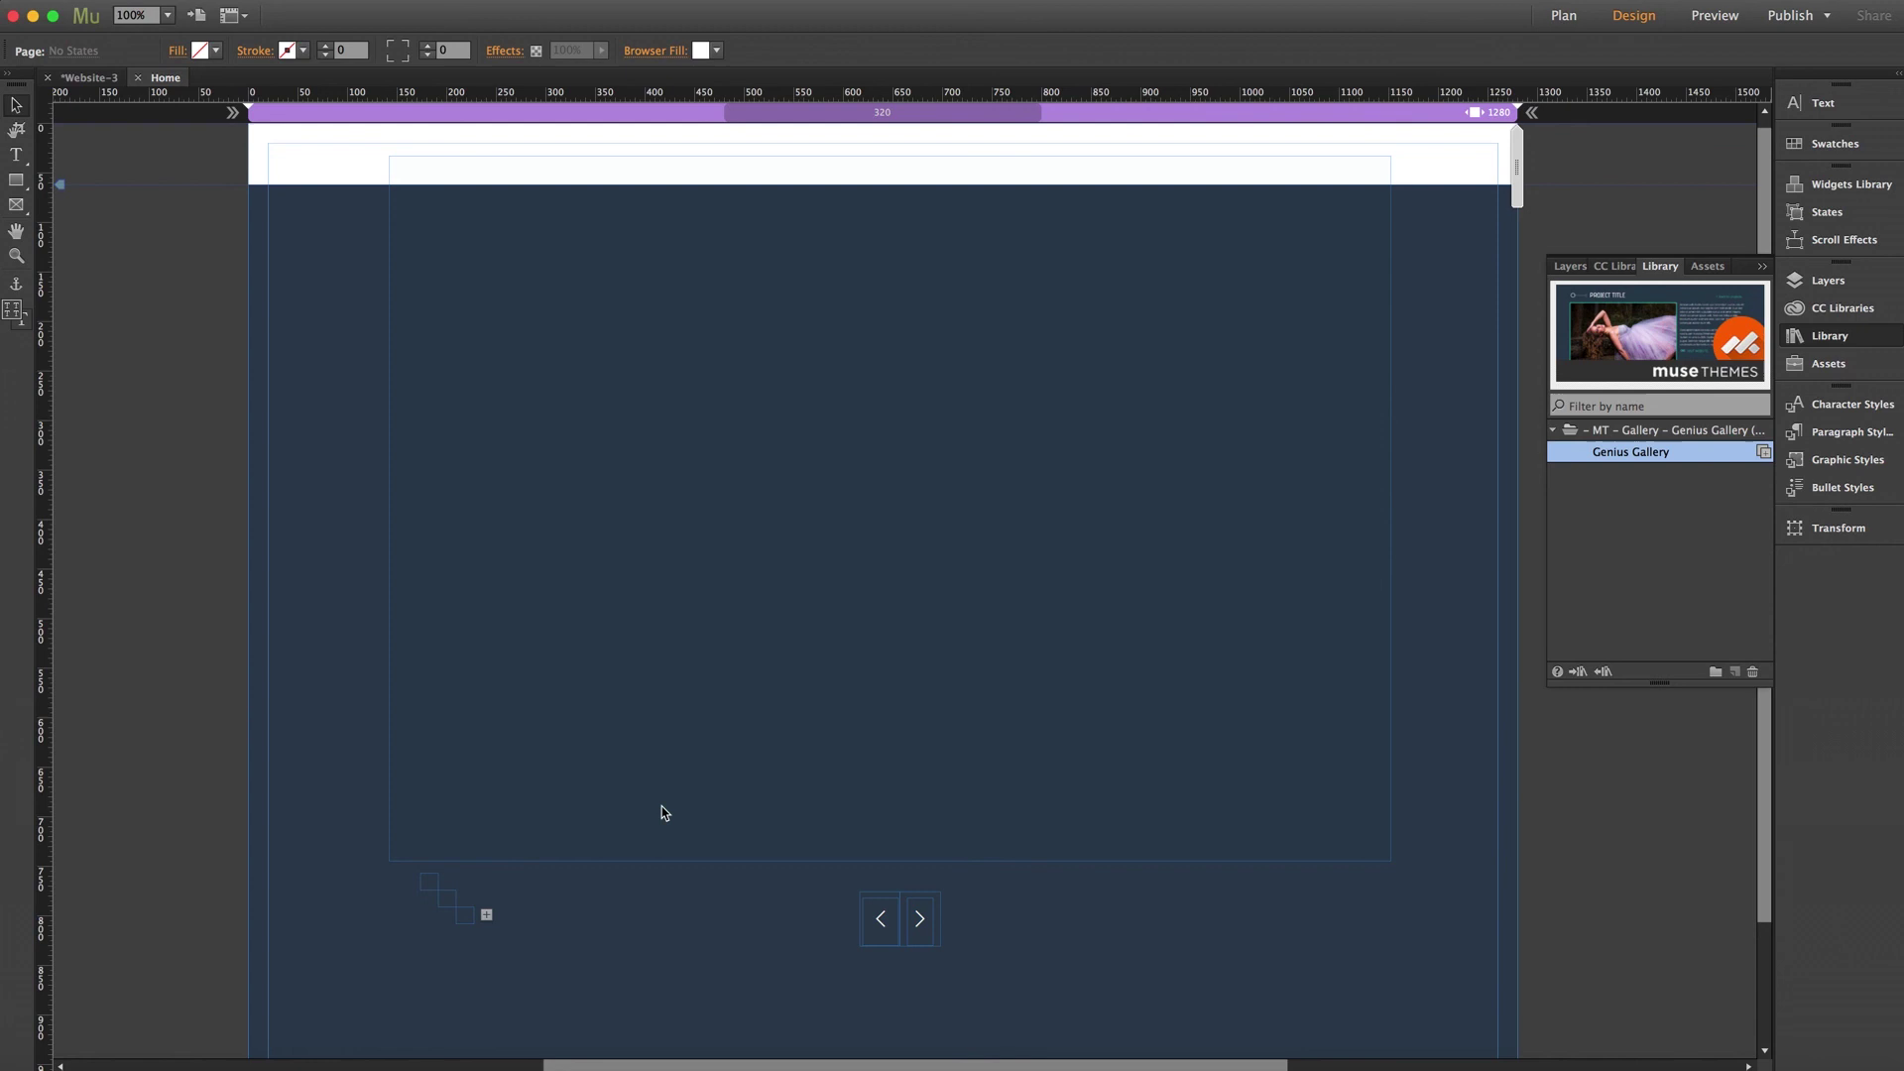
left_click(879, 906)
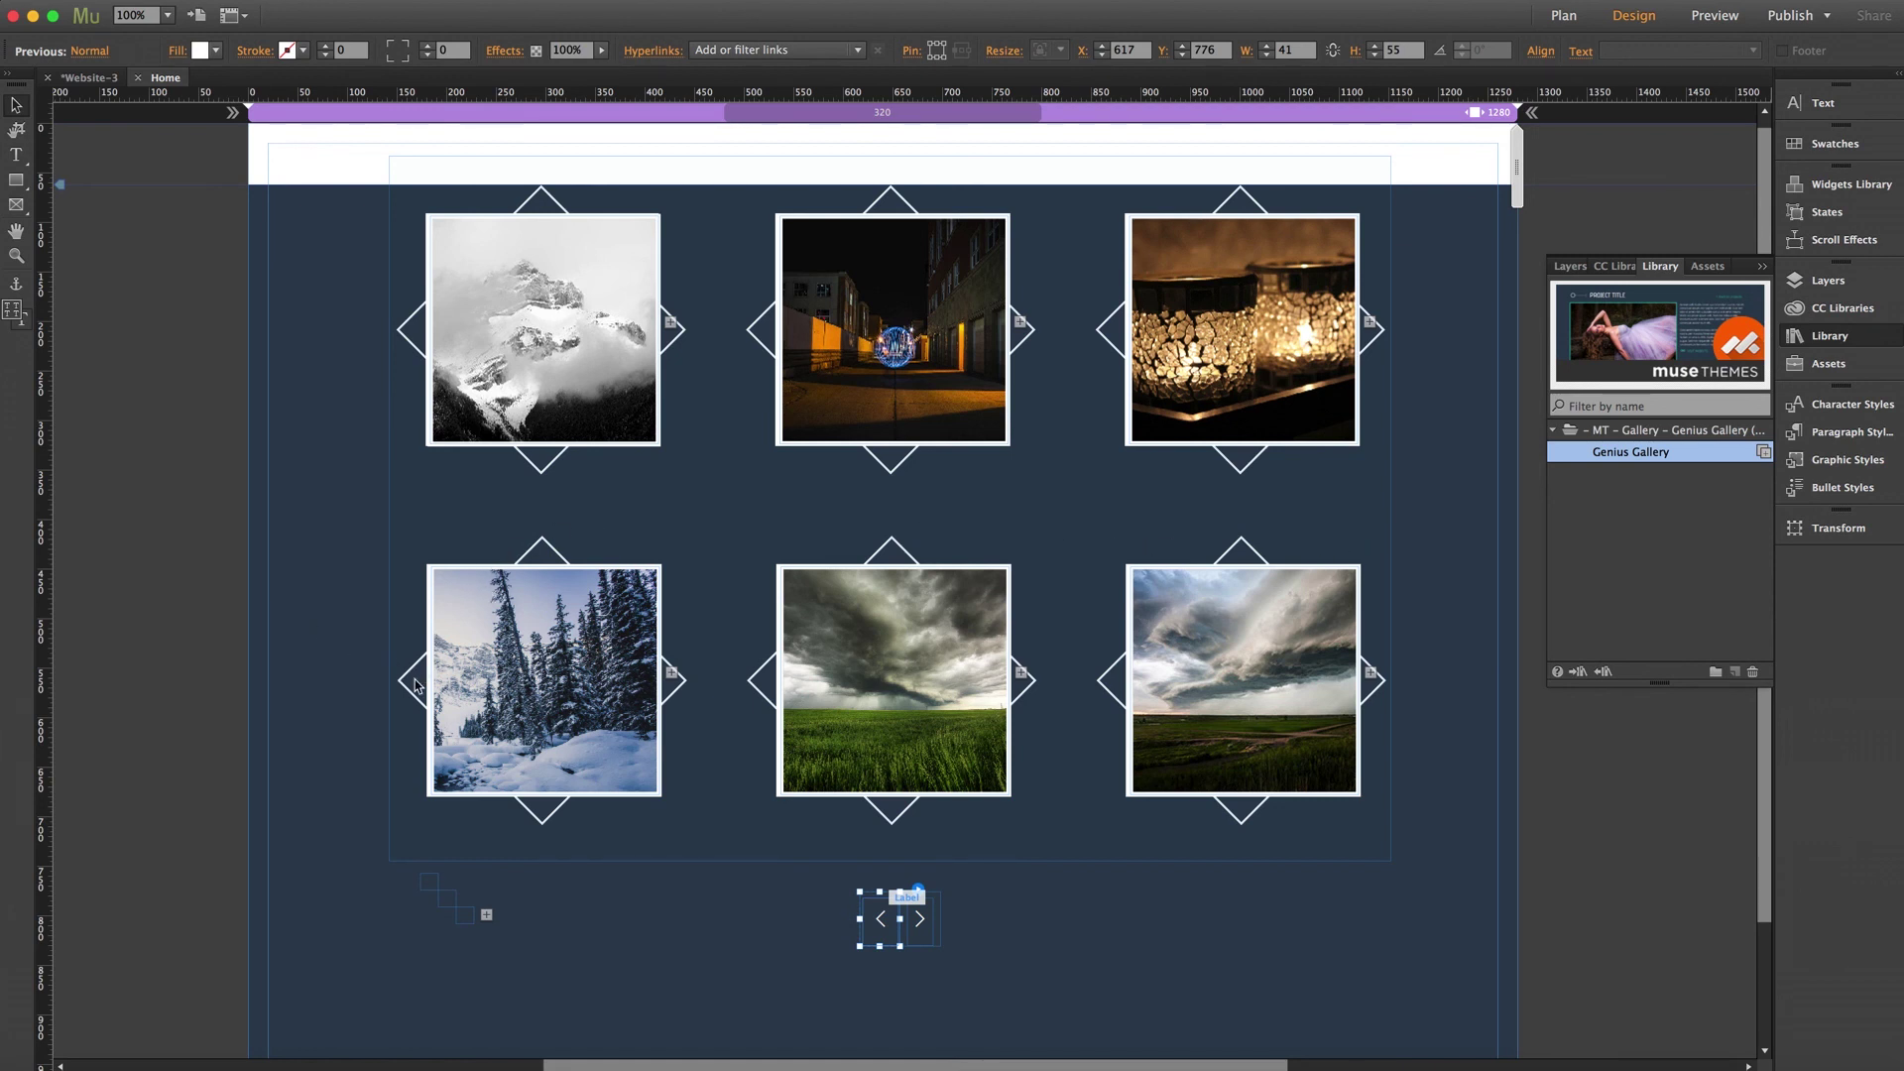
left_click(160, 643)
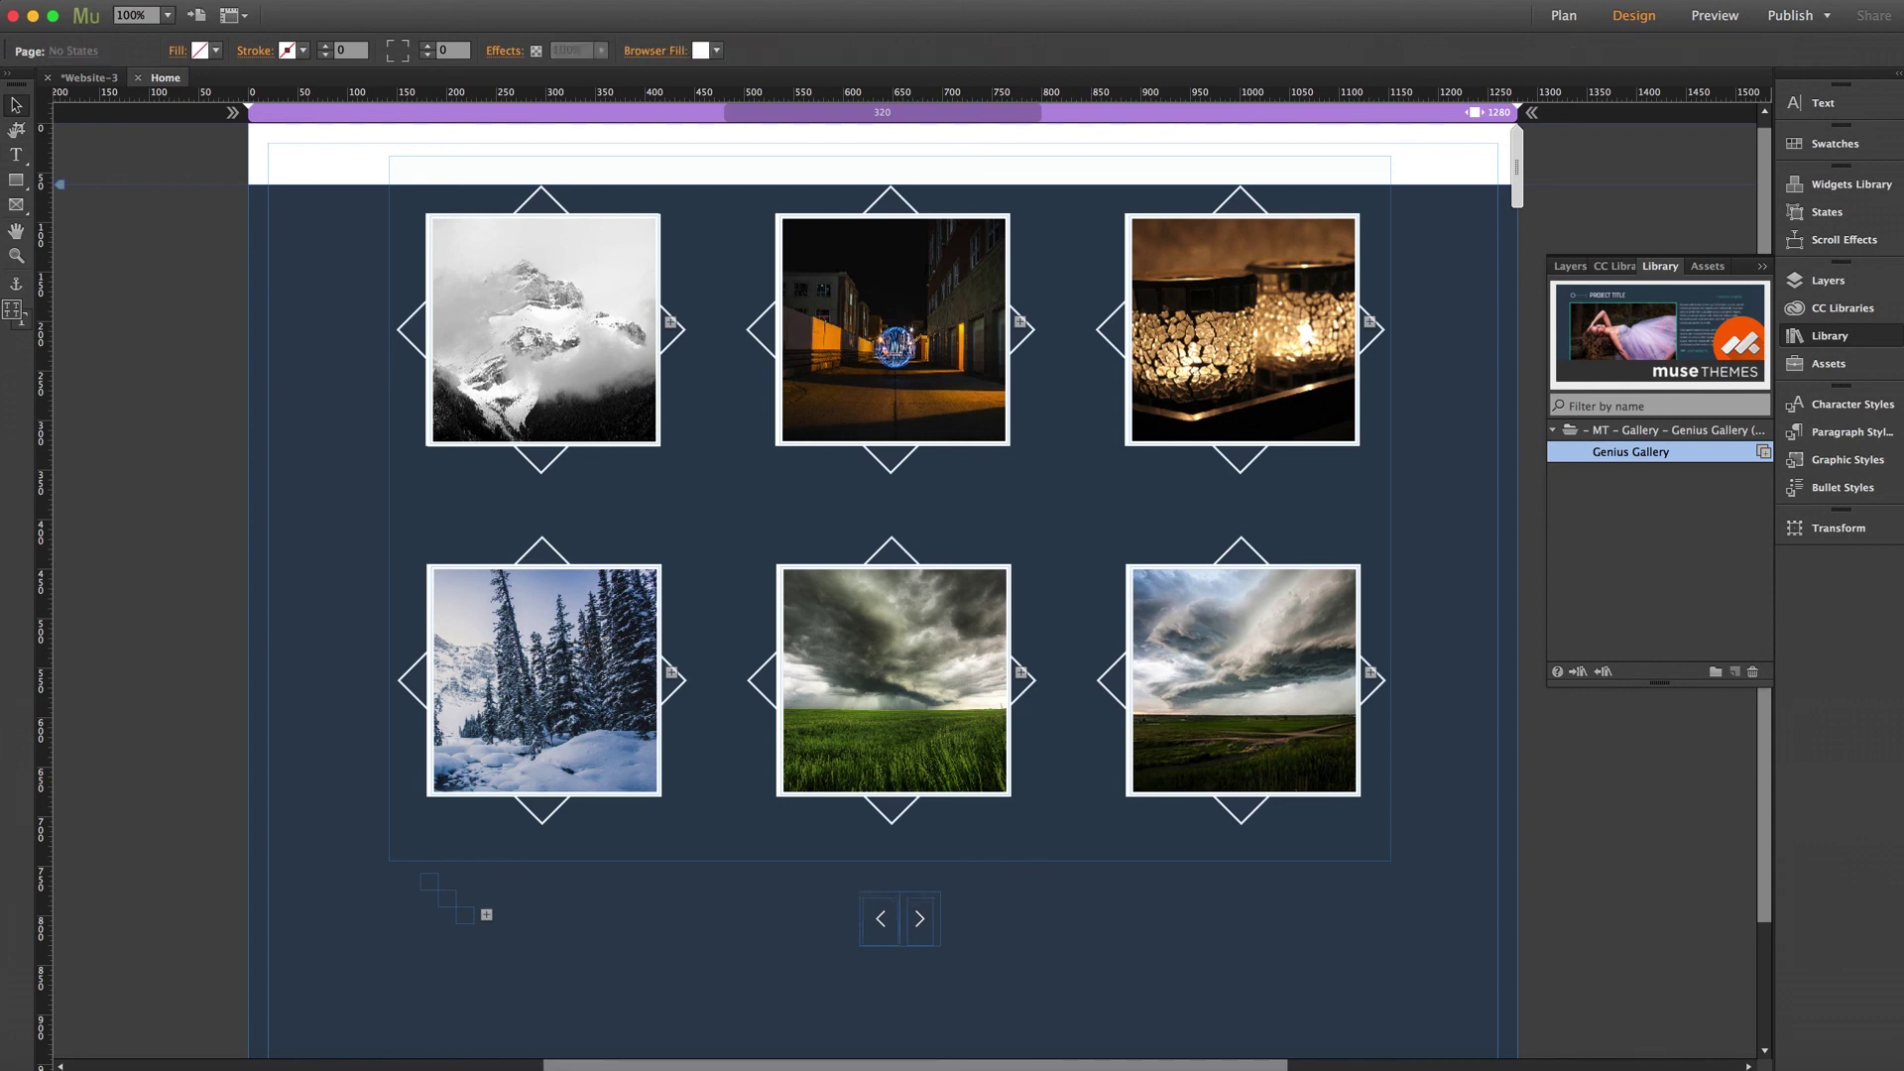